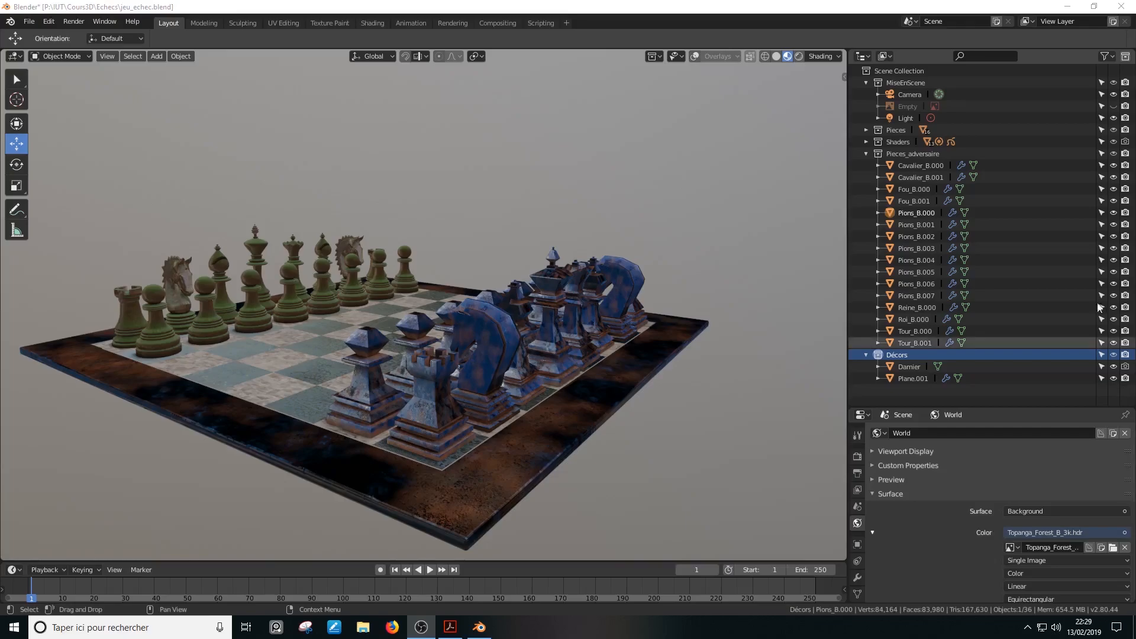
# Split the 3D viewport into two stacked areas and turn the upper one into a Shader Editor
pyautogui.scroll(3, 683, 385)
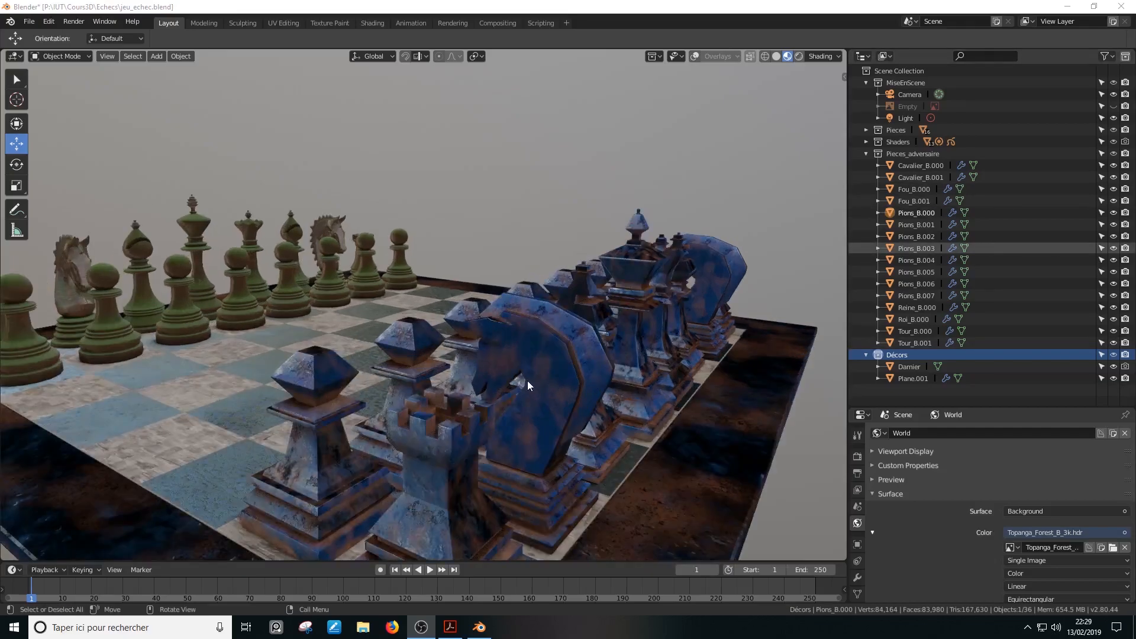
pyautogui.moveTo(536, 393)
pyautogui.mouseDown(button='middle')
pyautogui.moveTo(601, 389)
pyautogui.moveTo(549, 392)
pyautogui.mouseUp(button='middle')
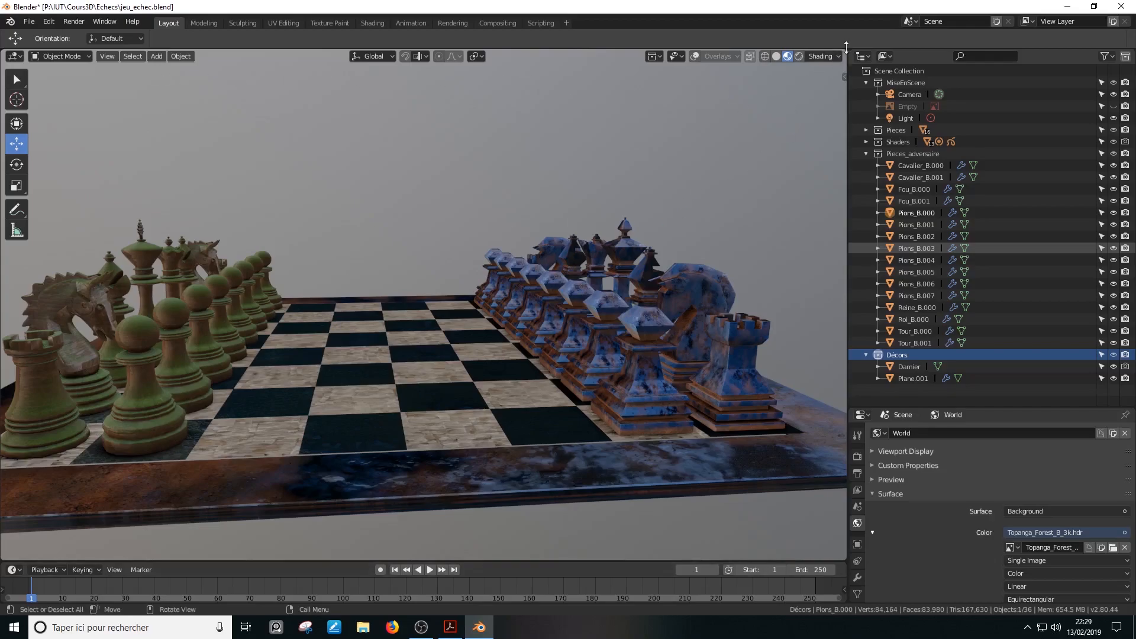
pyautogui.moveTo(843, 53); pyautogui.dragTo(841, 301)
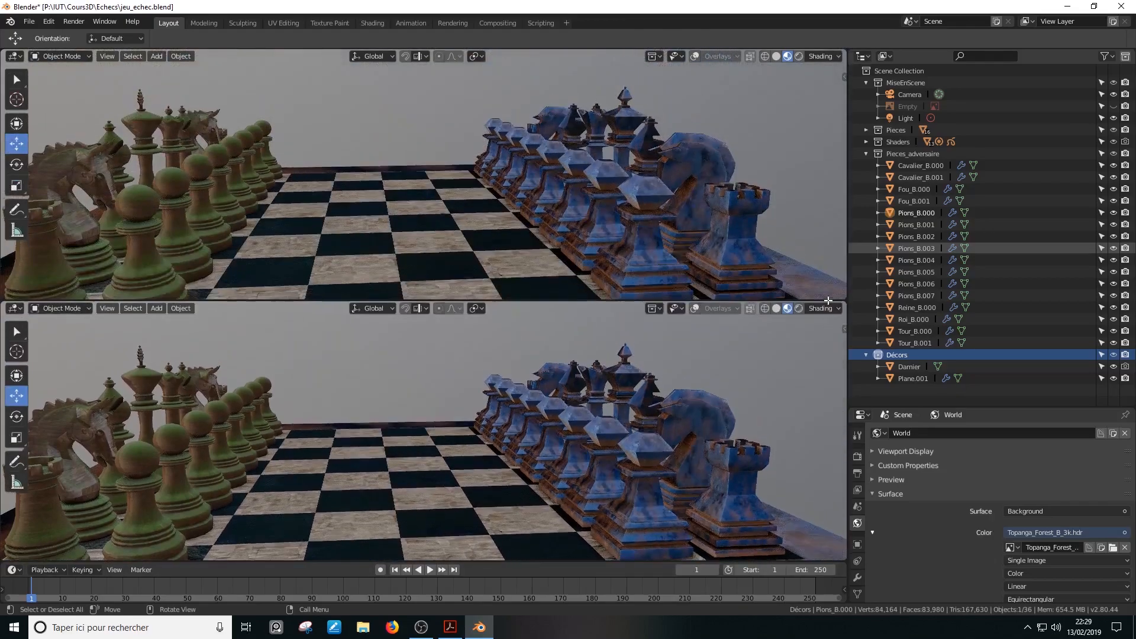
pyautogui.click(12, 58)
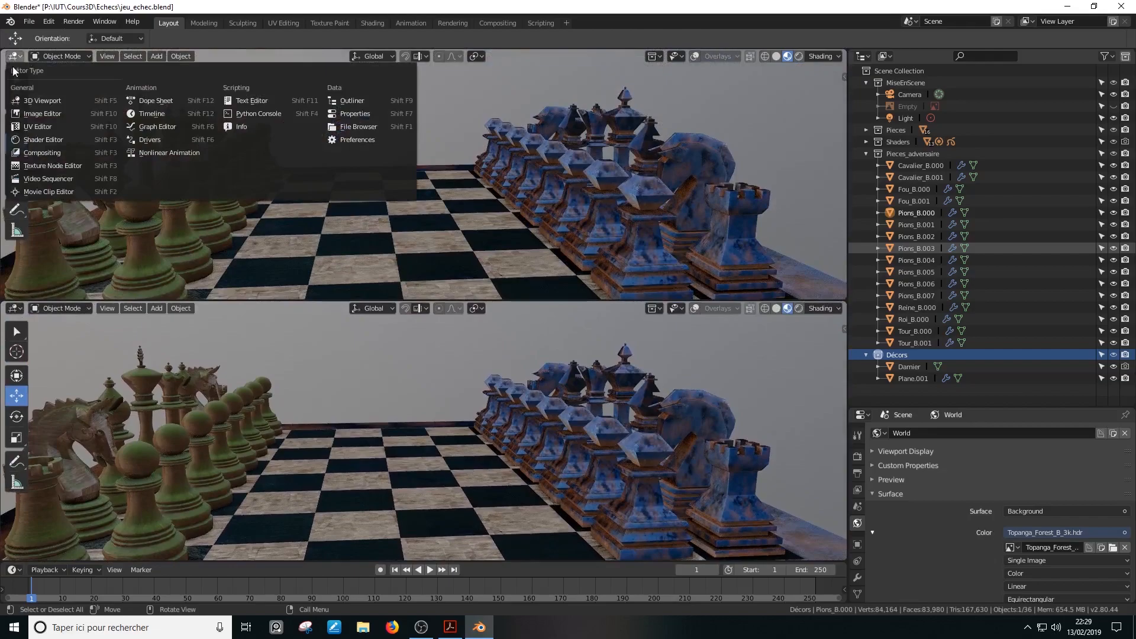
pyautogui.click(29, 140)
# Select the nearest blue pawn and maximize the node editor showing its M_PiecesMetal material
pyautogui.scroll(-3, 561, 395)
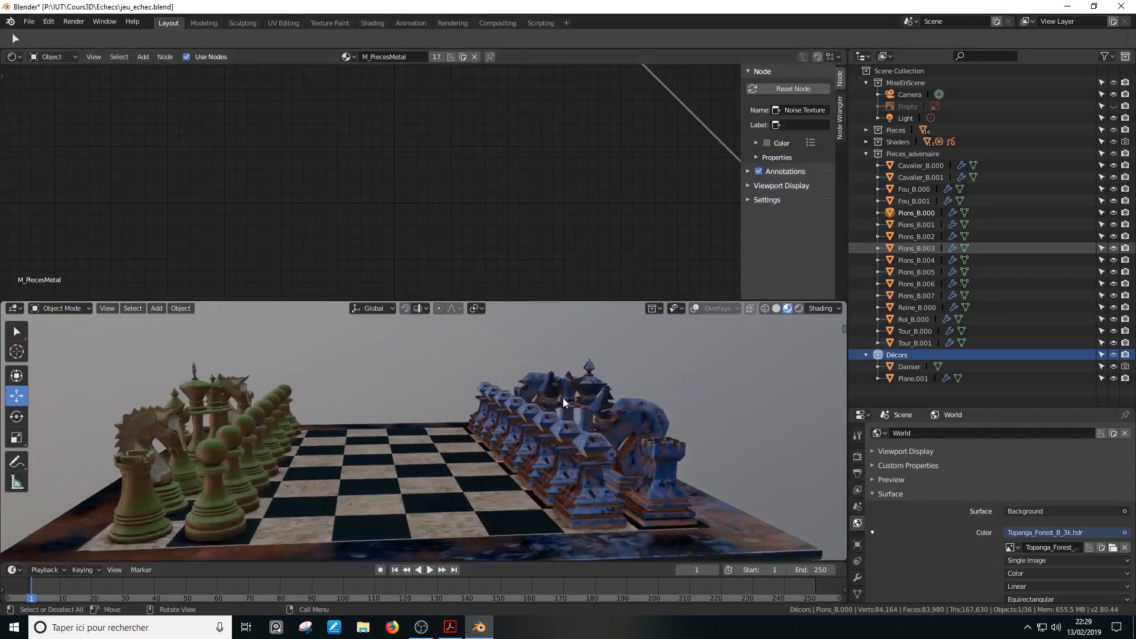
pyautogui.click(586, 491)
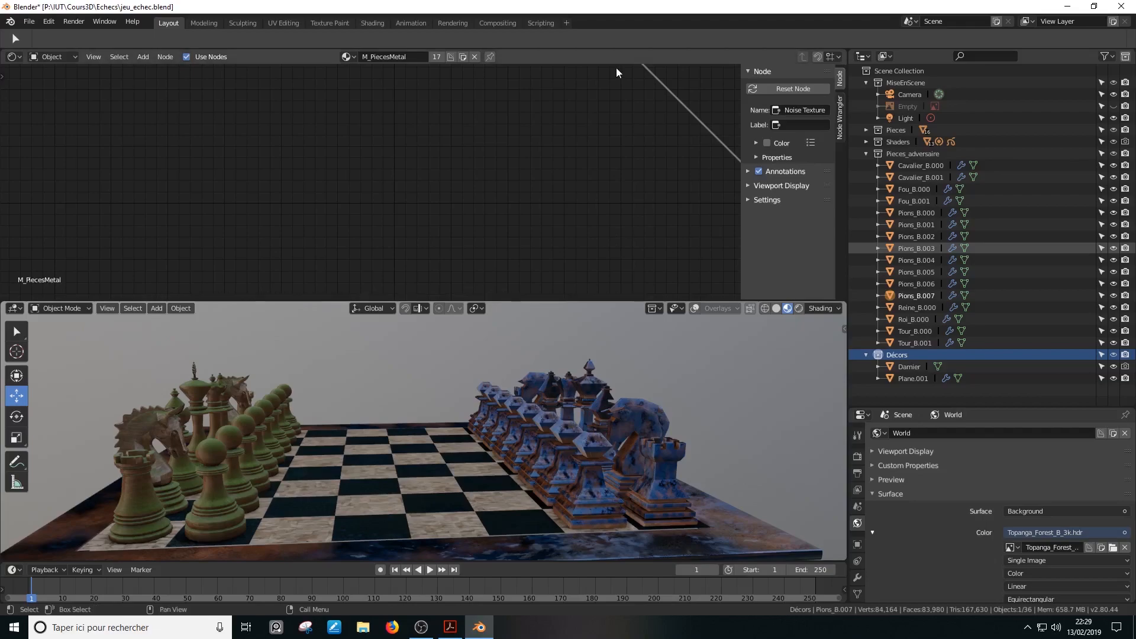
pyautogui.scroll(-7, 605, 101)
pyautogui.moveTo(557, 191); pyautogui.dragTo(596, 107, button='middle')
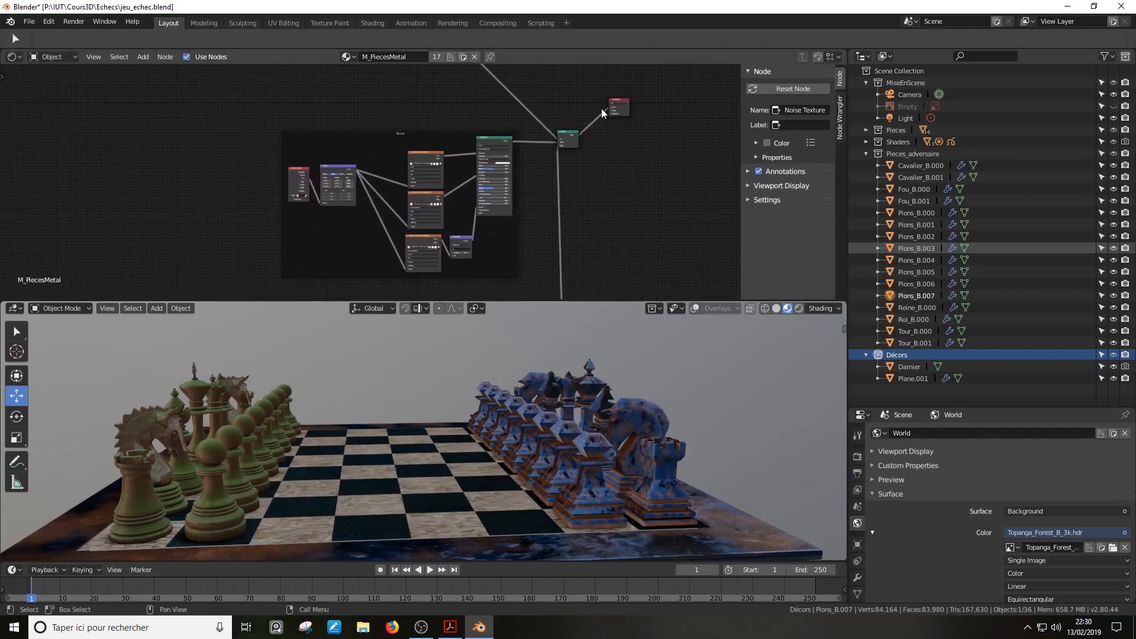
pyautogui.scroll(1, 309, 83)
pyautogui.click(104, 55)
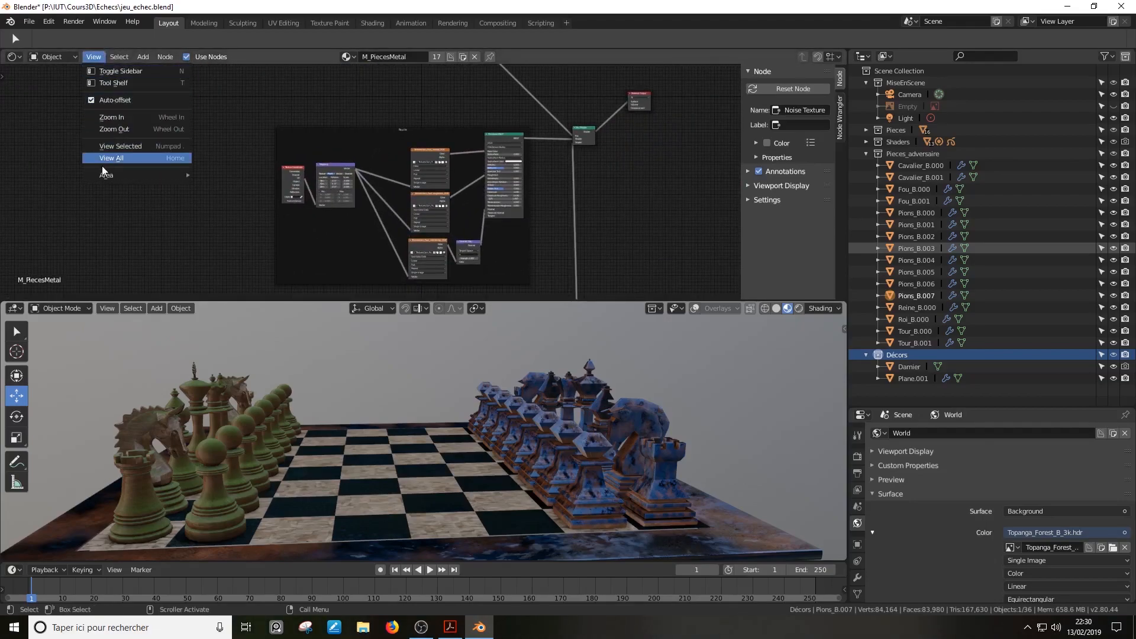
pyautogui.moveTo(112, 176)
pyautogui.click(240, 222)
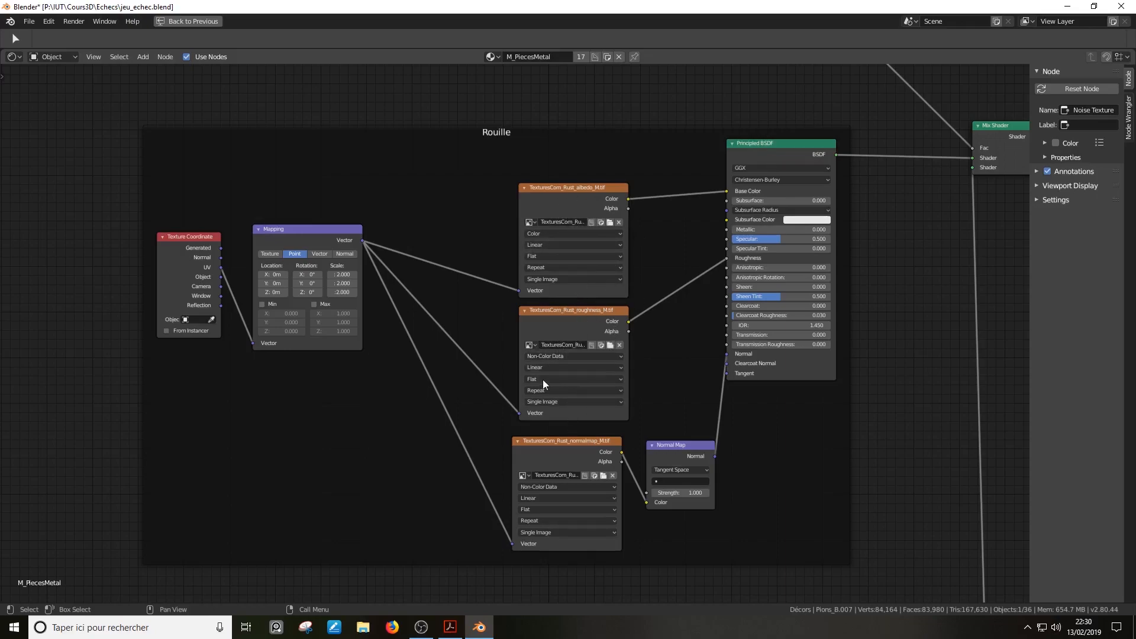
# Examine the Rouille and Bronze frames, including their mapping, image textures, normal maps and Principled BSDF nodes
pyautogui.scroll(-2, 560, 399)
pyautogui.scroll(1, 560, 393)
pyautogui.scroll(1, 580, 392)
pyautogui.moveTo(639, 361); pyautogui.dragTo(555, 419, button='middle')
pyautogui.scroll(-2, 574, 403)
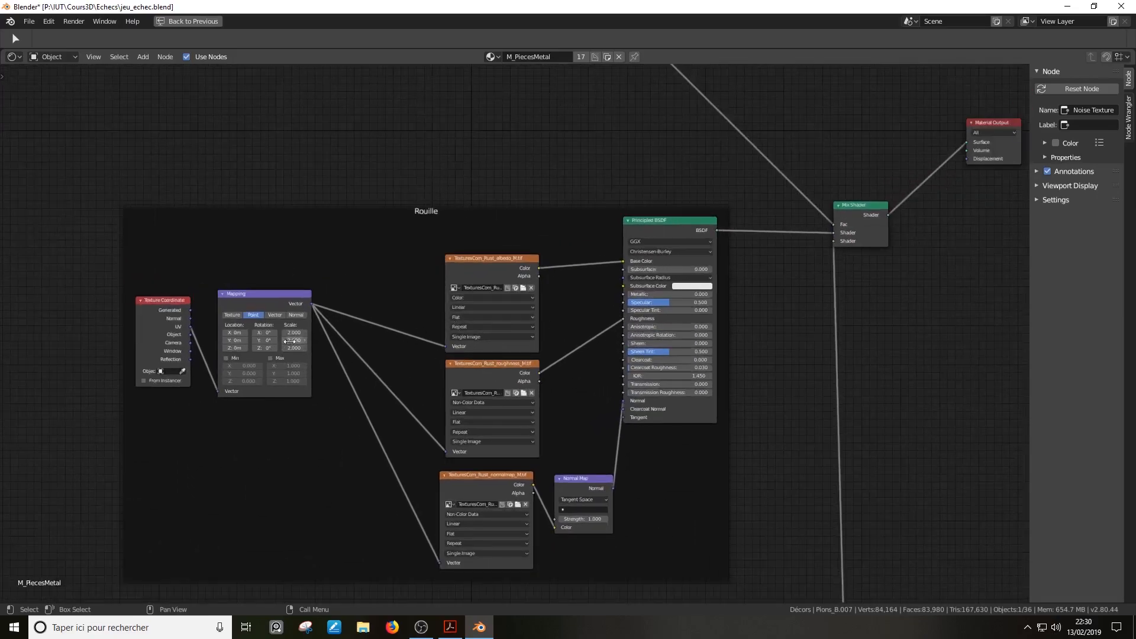
pyautogui.scroll(-2, 361, 328)
pyautogui.moveTo(486, 418); pyautogui.dragTo(468, 103, button='middle')
pyautogui.scroll(2, 503, 332)
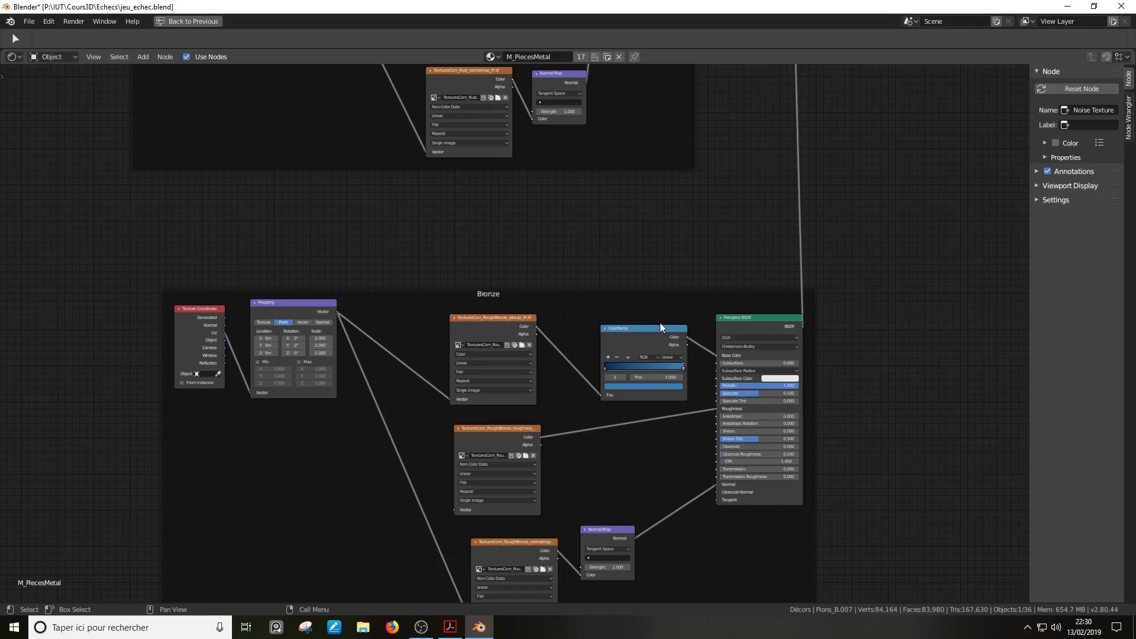
pyautogui.scroll(-3, 673, 261)
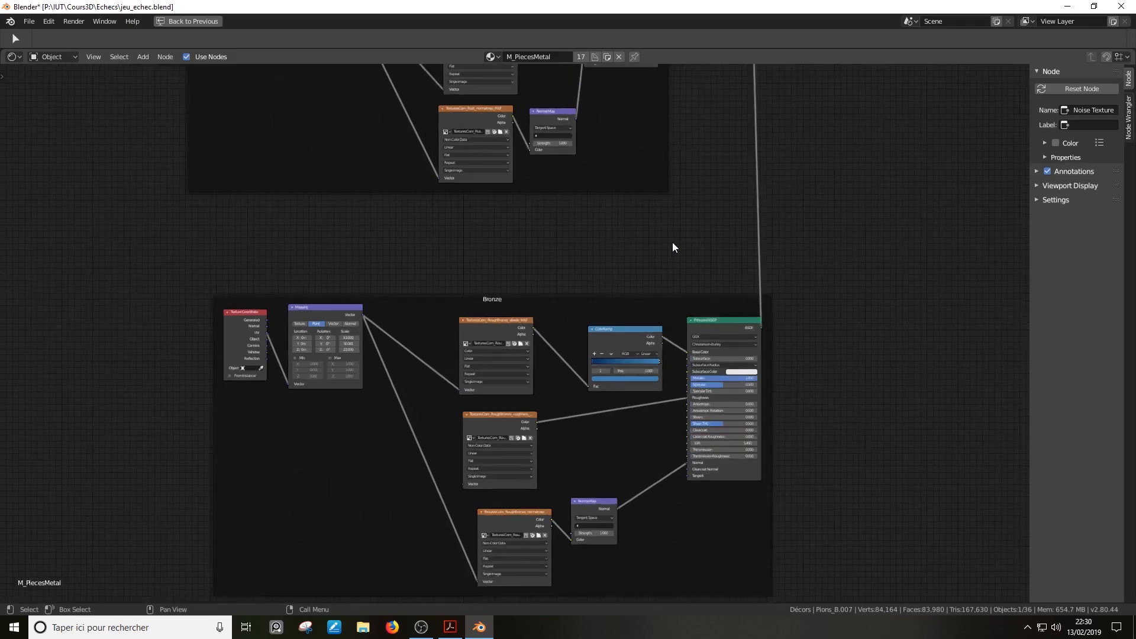
pyautogui.moveTo(633, 309); pyautogui.dragTo(563, 251)
# Examine how the Mix Shader combines both materials and follow its factor link back to the mask nodes
pyautogui.moveTo(674, 213); pyautogui.dragTo(675, 467, button='middle')
pyautogui.scroll(2, 663, 315)
pyautogui.keyDown('shift'); pyautogui.moveTo(624, 259); pyautogui.dragTo(630, 349, button='middle'); pyautogui.keyUp('shift')
pyautogui.scroll(3, 774, 443)
pyautogui.moveTo(776, 448); pyautogui.dragTo(644, 401, button='middle')
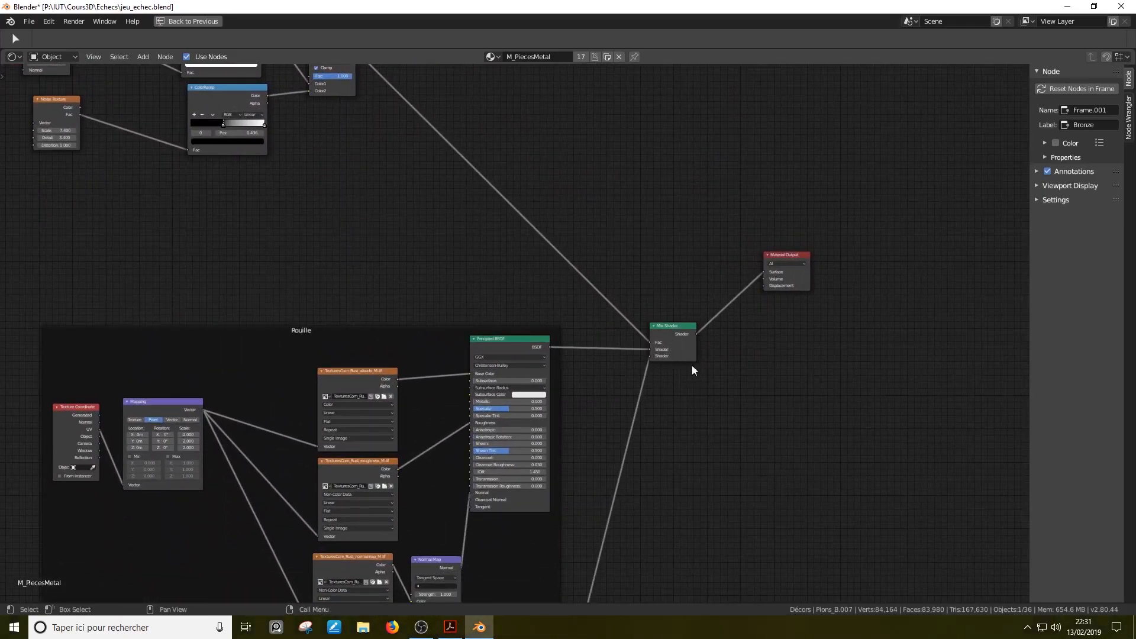
pyautogui.moveTo(477, 315); pyautogui.dragTo(852, 547, button='middle')
# Delete the stray node beside the mask nodes and restore the split layout with the 3D viewport
pyautogui.click(337, 277)
pyautogui.press('x')
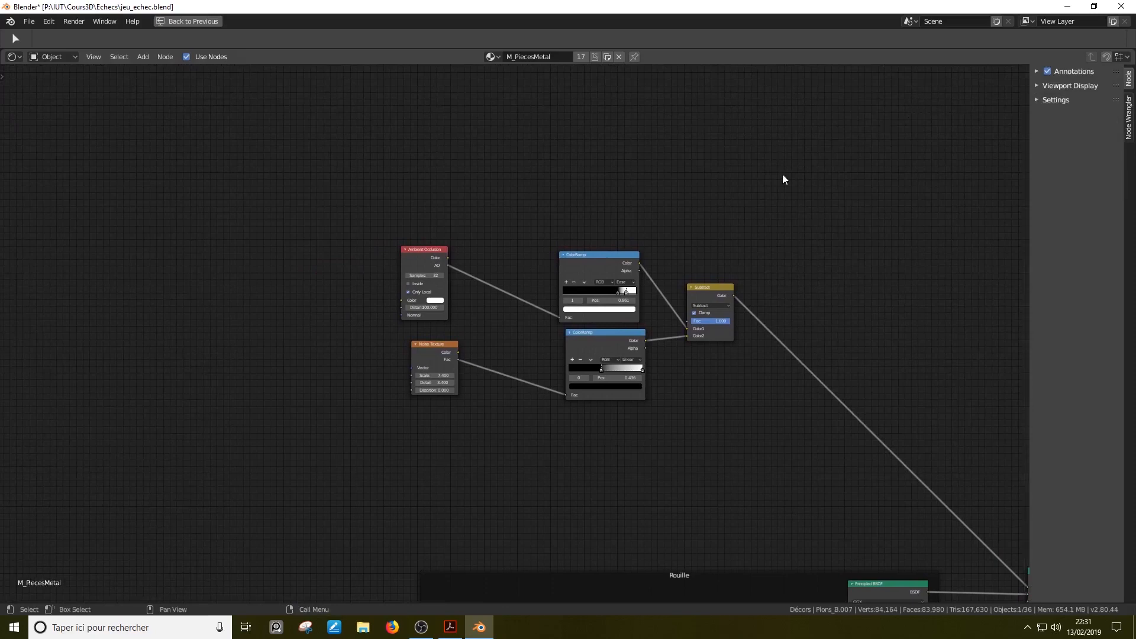
pyautogui.hotkey('ctrl', 'space')
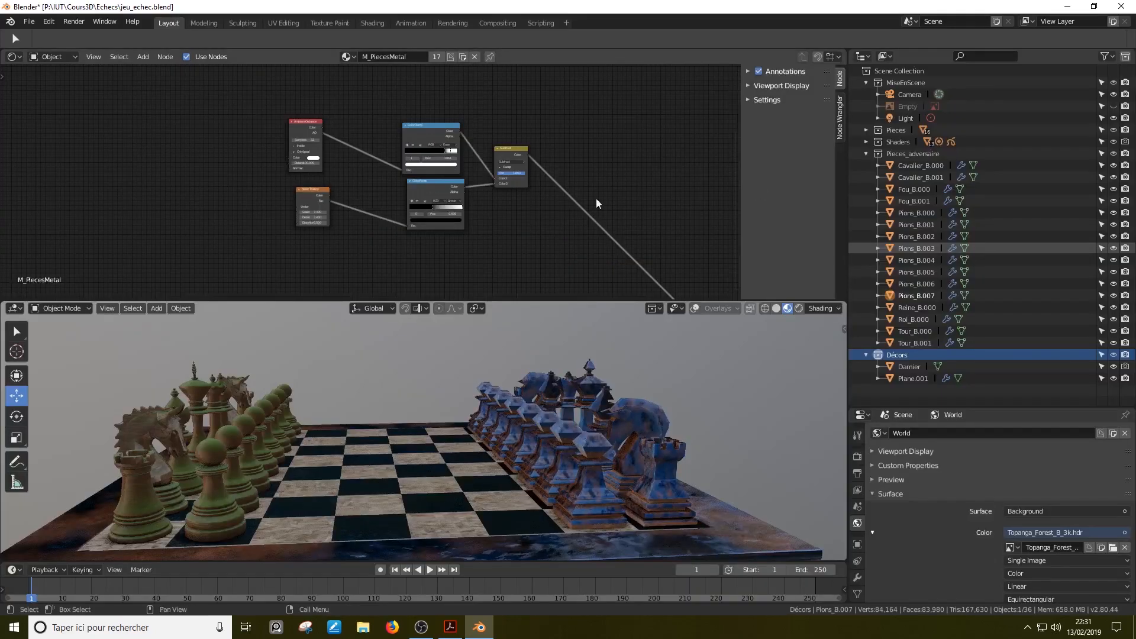
# Preview the Ambient Occlusion node's output directly on the blue chess pieces
pyautogui.scroll(3, 506, 187)
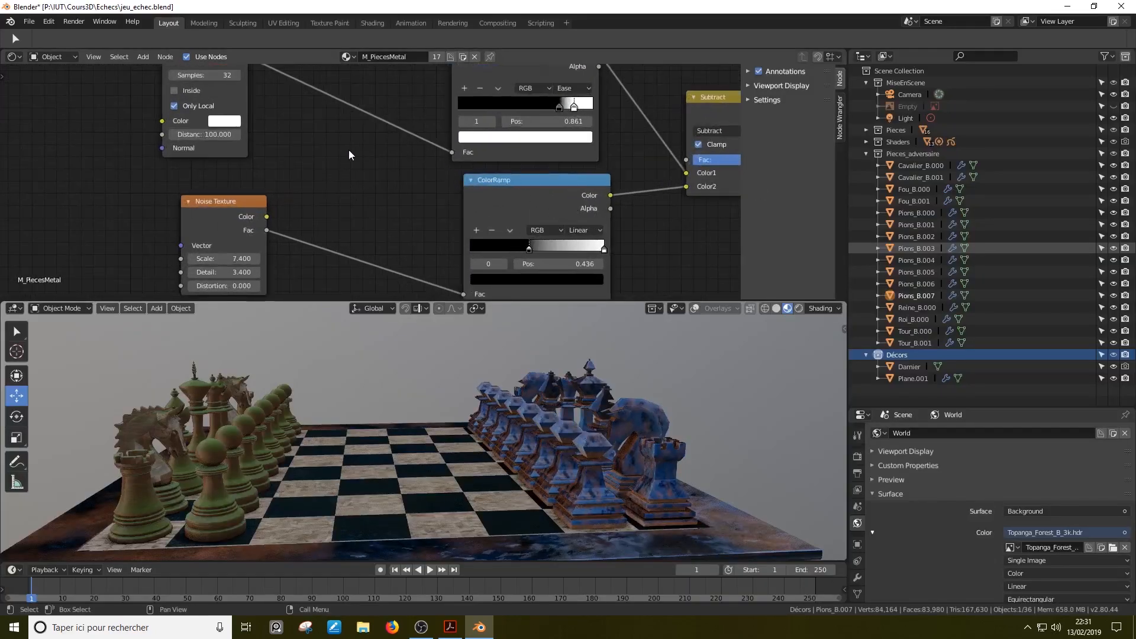
pyautogui.press('KP_Decimal')
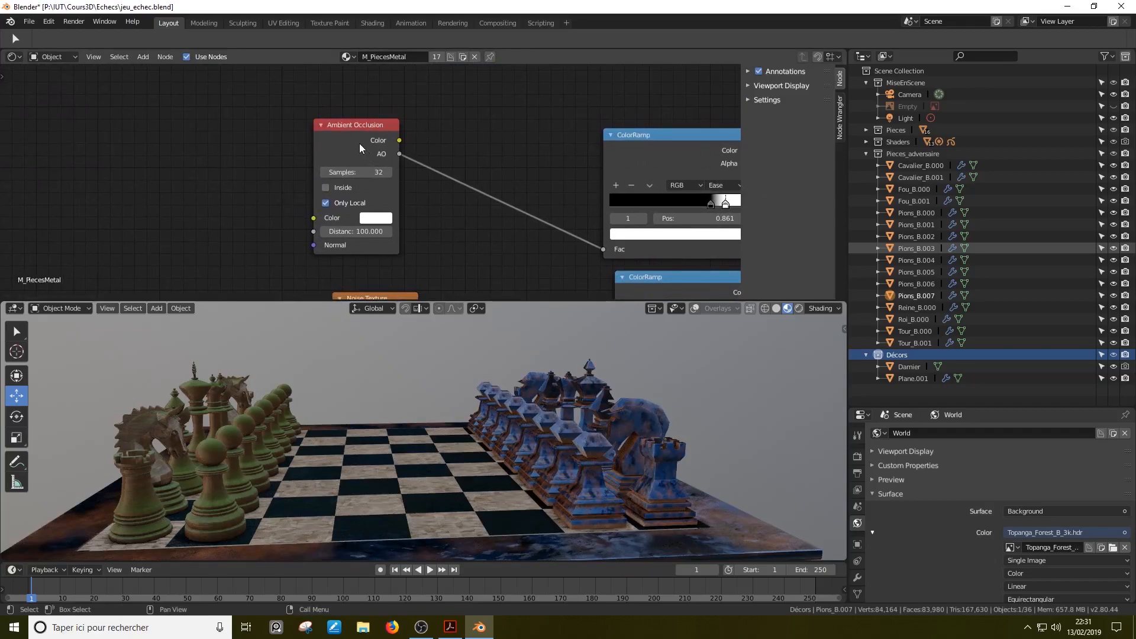
pyautogui.hotkey('shift', 'a')
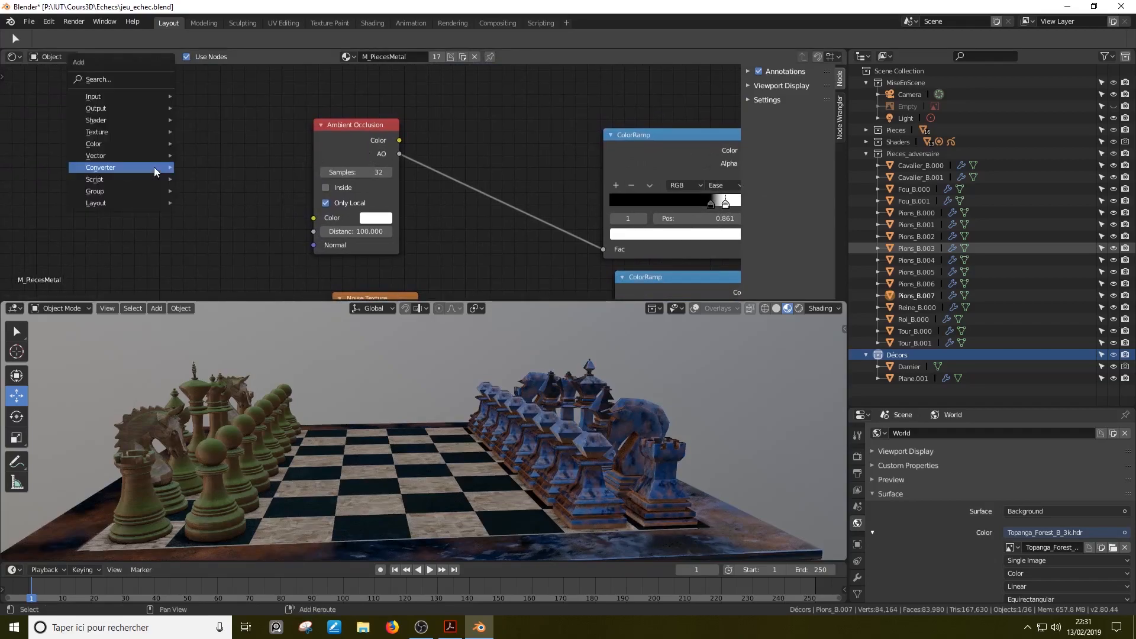
pyautogui.moveTo(129, 98)
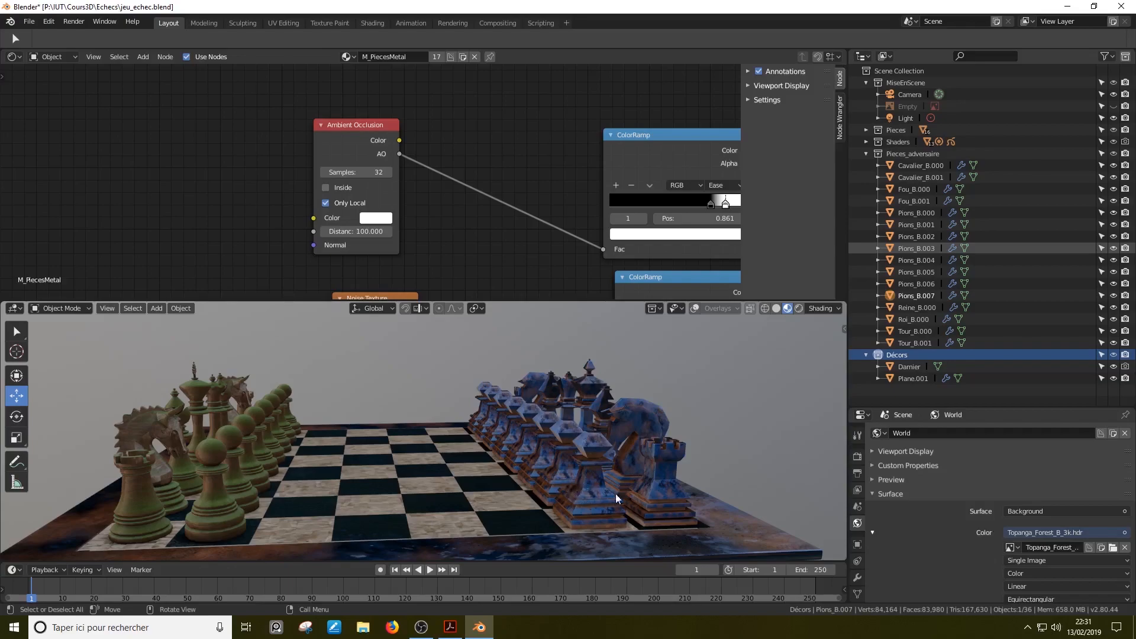
pyautogui.keyDown('ctrl'); pyautogui.keyDown('shift'); pyautogui.click(351, 133); pyautogui.keyUp('shift'); pyautogui.keyUp('ctrl')
pyautogui.keyDown('ctrl'); pyautogui.keyDown('shift'); pyautogui.click(351, 136); pyautogui.keyUp('shift'); pyautogui.keyUp('ctrl')
pyautogui.moveTo(677, 485); pyautogui.dragTo(493, 478, button='middle')
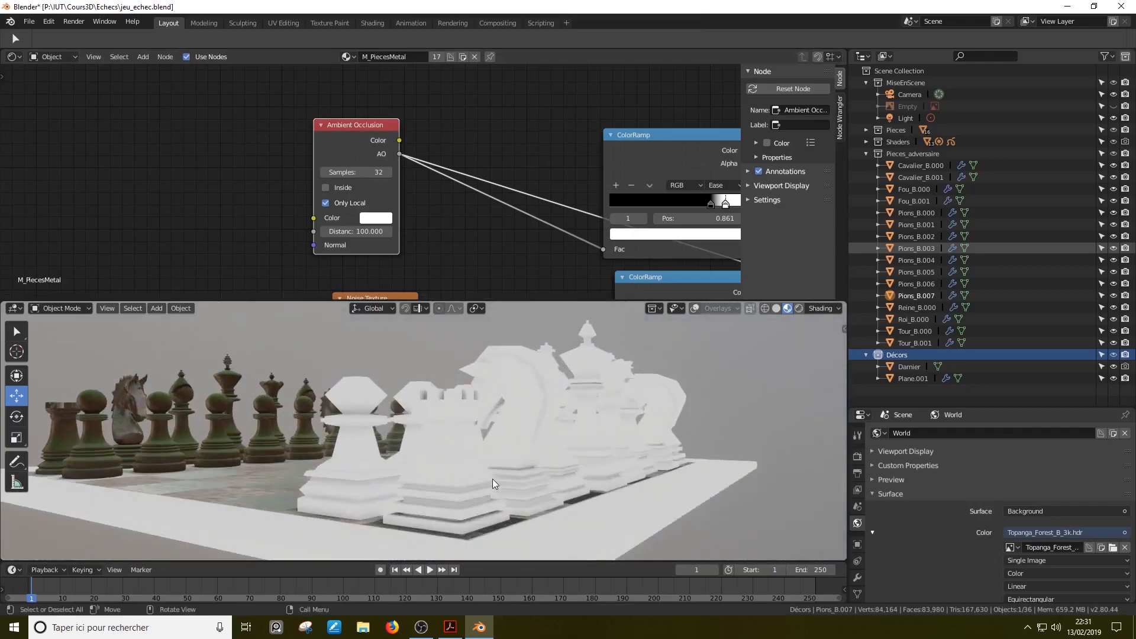
# Preview the ColorRamp fed by the Ambient Occlusion node and examine the resulting mask on the pieces from several angles
pyautogui.keyDown('ctrl'); pyautogui.keyDown('shift'); pyautogui.click(657, 141); pyautogui.keyUp('shift'); pyautogui.keyUp('ctrl')
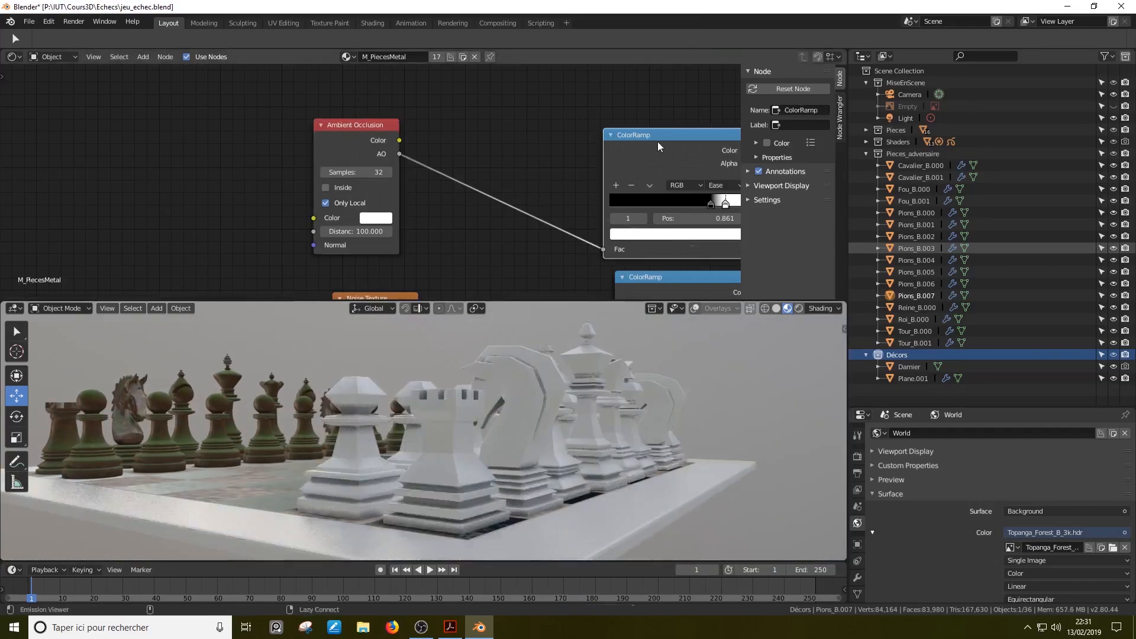
pyautogui.moveTo(565, 459); pyautogui.dragTo(521, 443, button='middle')
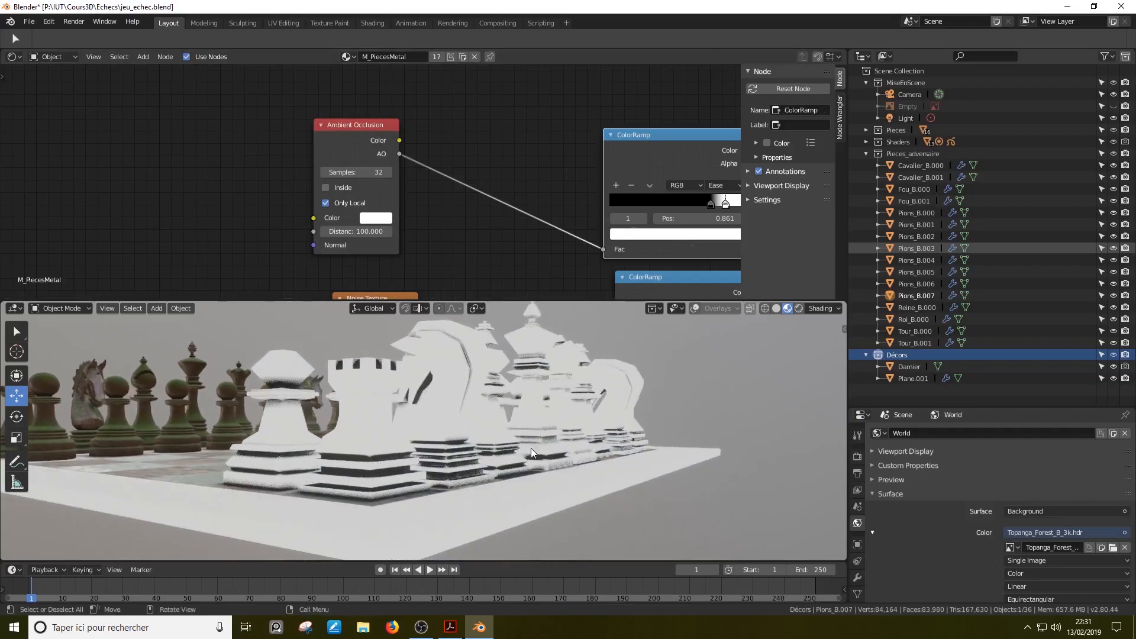
pyautogui.moveTo(626, 158); pyautogui.dragTo(365, 151, button='middle')
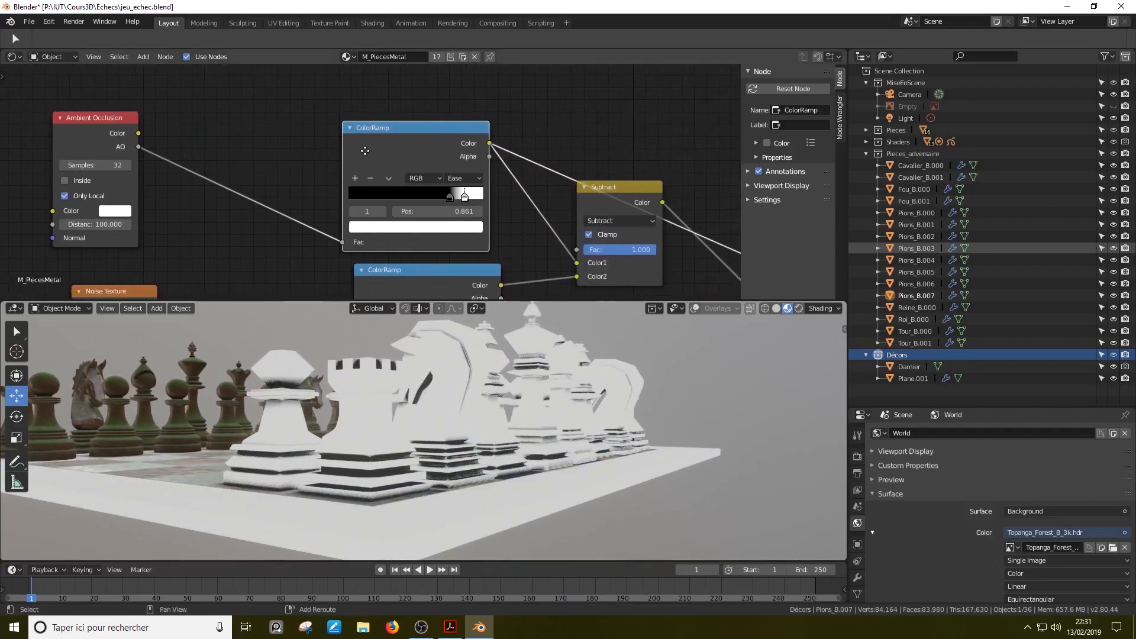
pyautogui.moveTo(390, 447); pyautogui.dragTo(493, 466, button='middle')
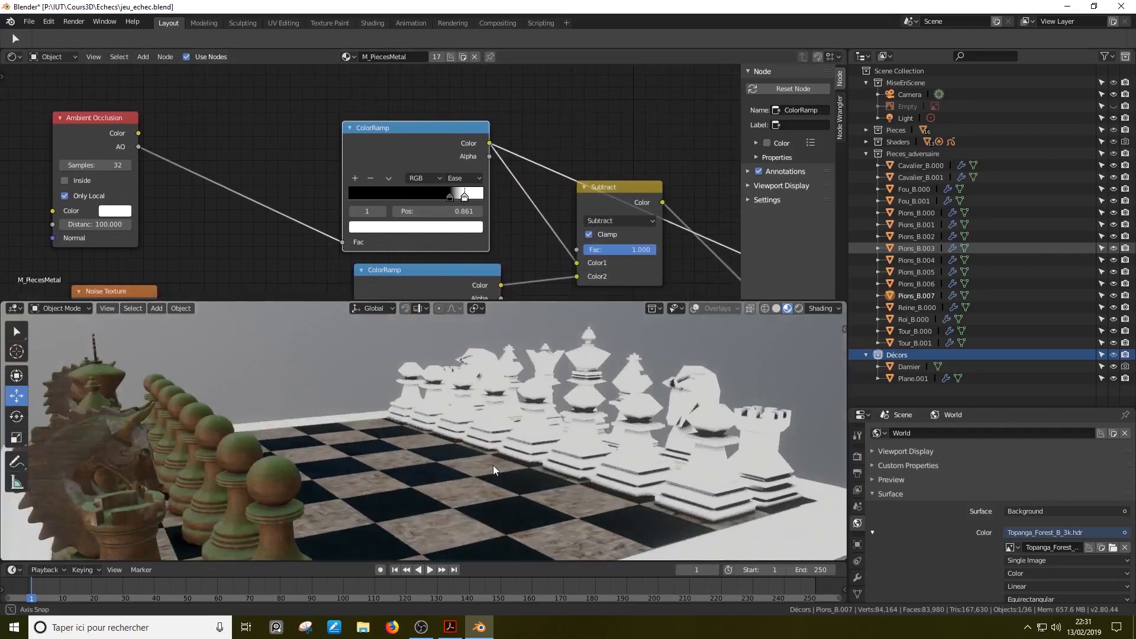
pyautogui.moveTo(684, 460); pyautogui.dragTo(478, 455, button='middle')
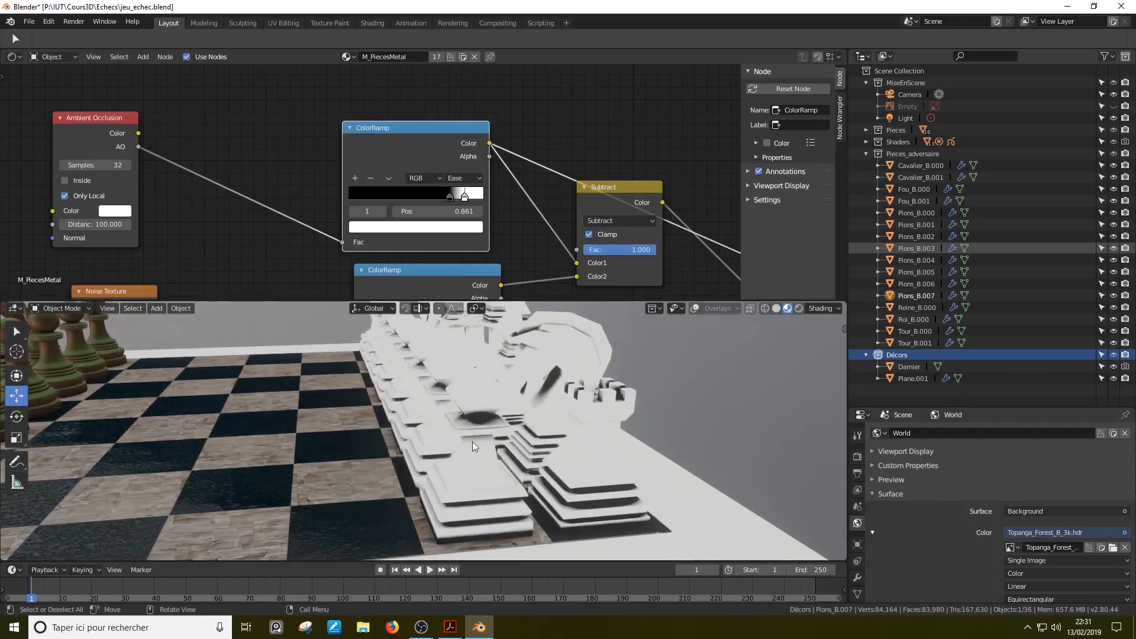
pyautogui.moveTo(595, 506); pyautogui.dragTo(604, 463, button='middle')
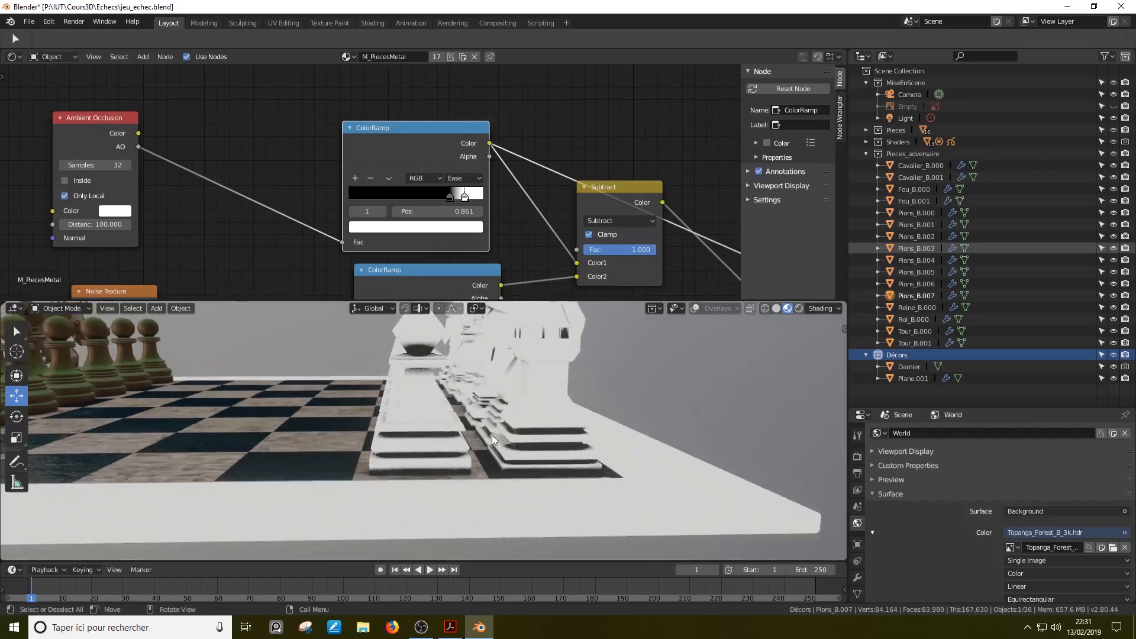
pyautogui.scroll(-1, 506, 227)
pyautogui.moveTo(535, 237); pyautogui.dragTo(523, 186, button='middle')
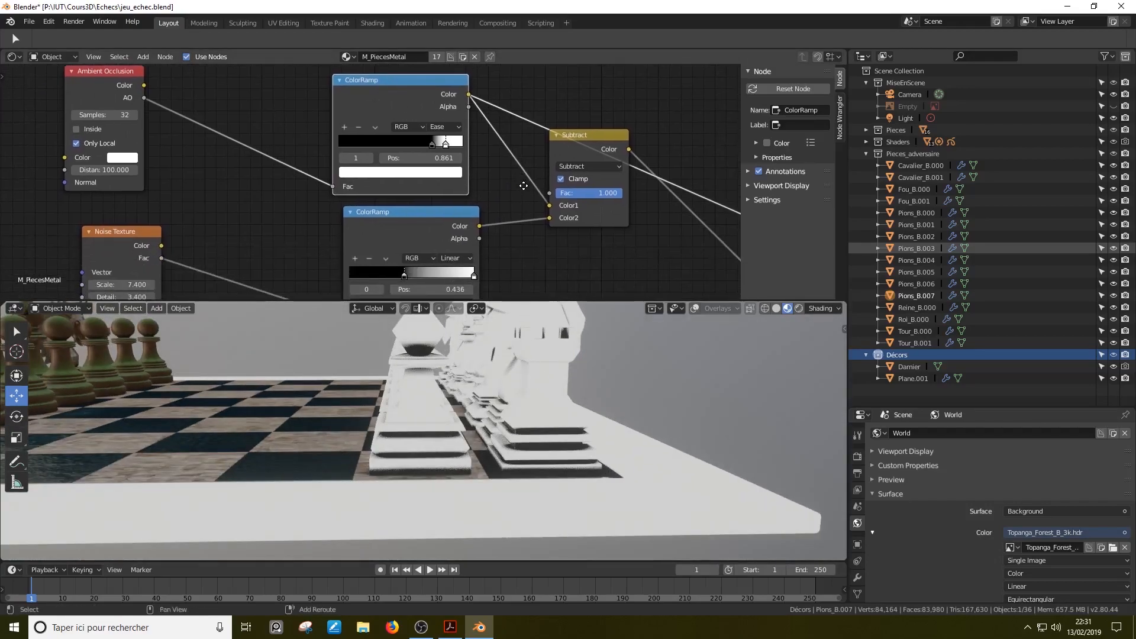
pyautogui.moveTo(581, 418); pyautogui.dragTo(609, 446, button='middle')
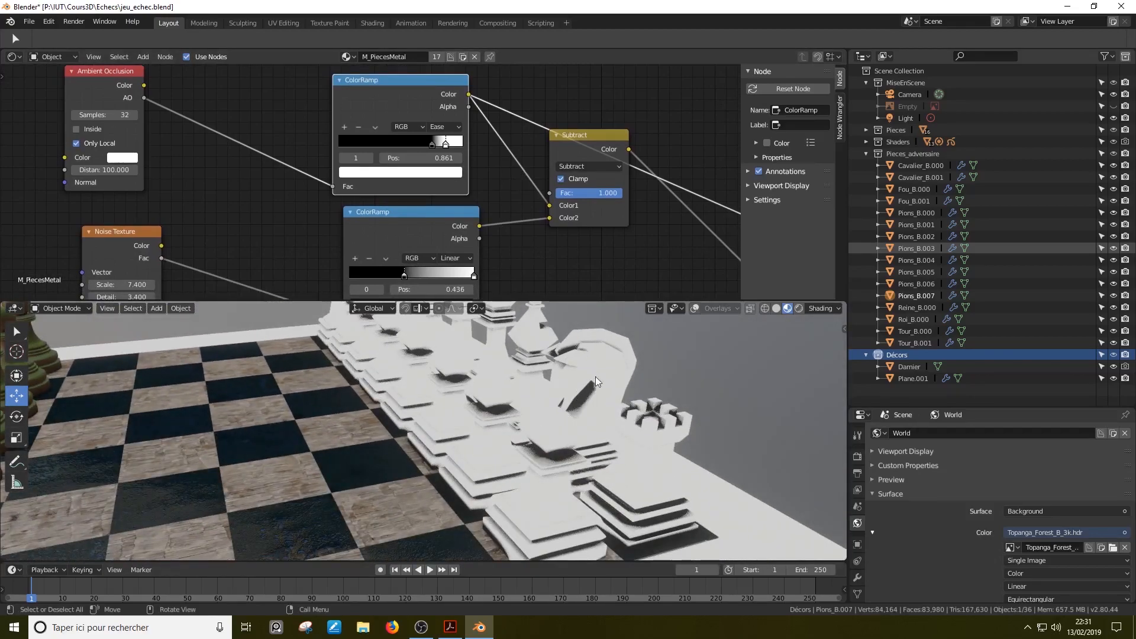
pyautogui.moveTo(528, 198); pyautogui.dragTo(505, 187, button='middle')
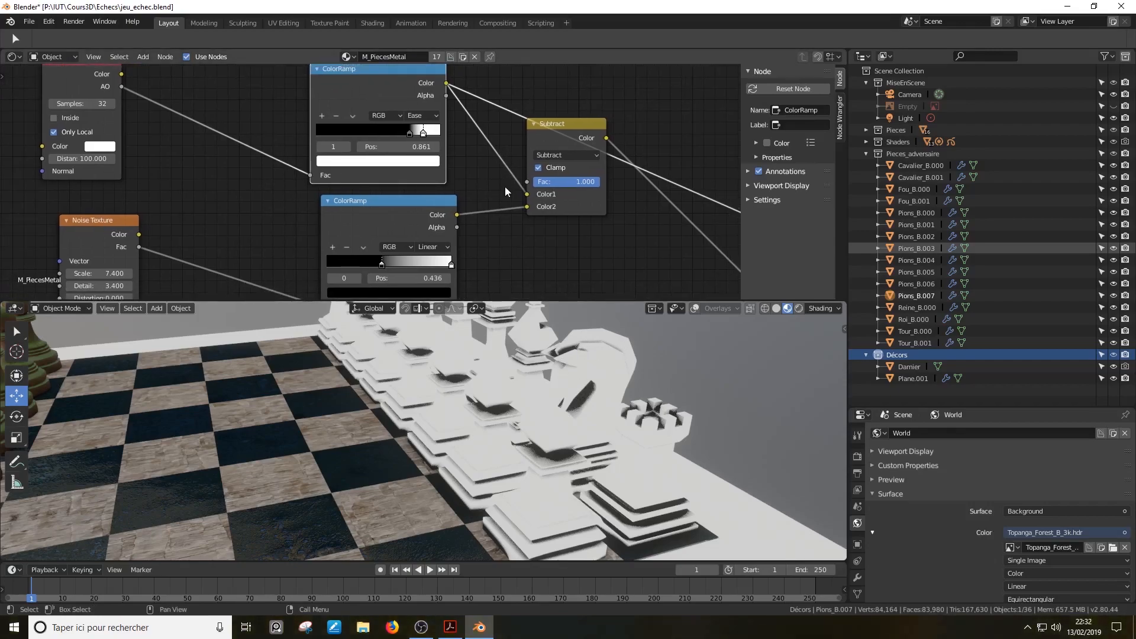
pyautogui.moveTo(620, 455)
pyautogui.mouseDown(button='middle')
pyautogui.moveTo(645, 452)
pyautogui.moveTo(632, 466)
pyautogui.mouseUp(button='middle')
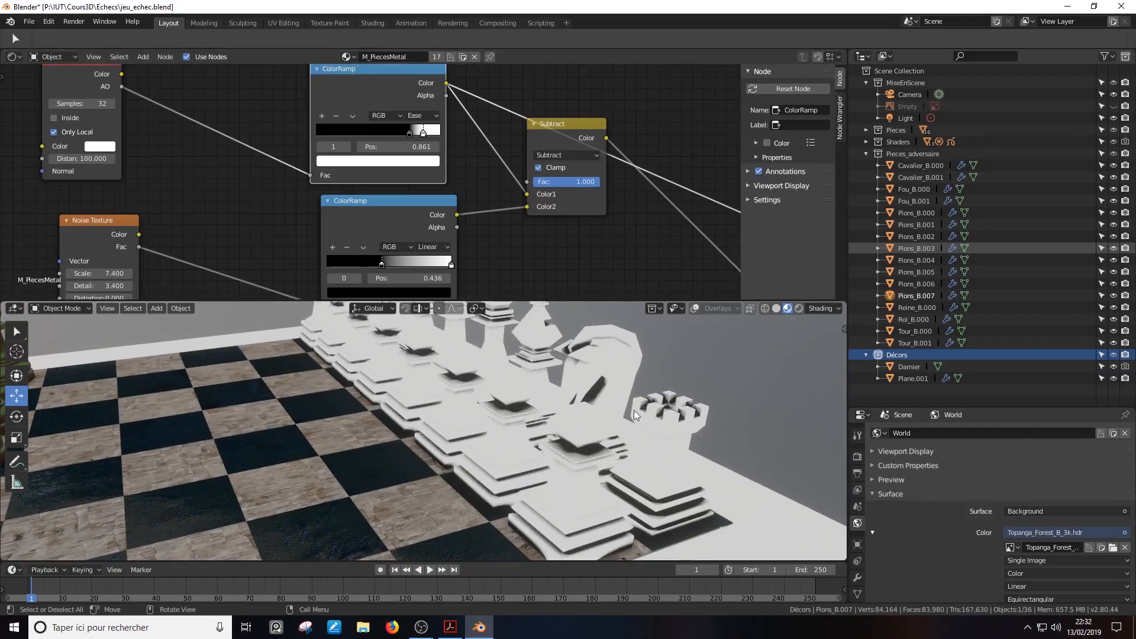
# Preview the Noise Texture's output on the pieces, followed by the output of the ColorRamp it feeds
pyautogui.scroll(-1, 632, 421)
pyautogui.scroll(2, 628, 419)
pyautogui.scroll(-2, 648, 410)
pyautogui.moveTo(637, 282); pyautogui.dragTo(556, 230, button='middle')
pyautogui.scroll(-2, 394, 193)
pyautogui.scroll(2, 374, 204)
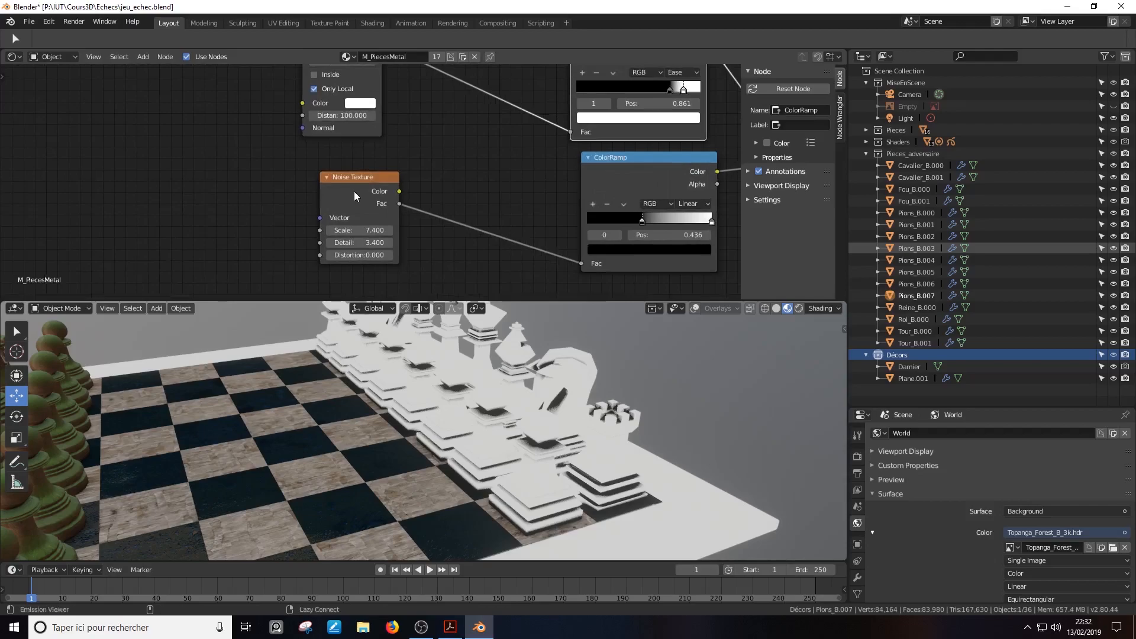
pyautogui.keyDown('ctrl'); pyautogui.keyDown('shift'); pyautogui.click(354, 195); pyautogui.keyUp('shift'); pyautogui.keyUp('ctrl')
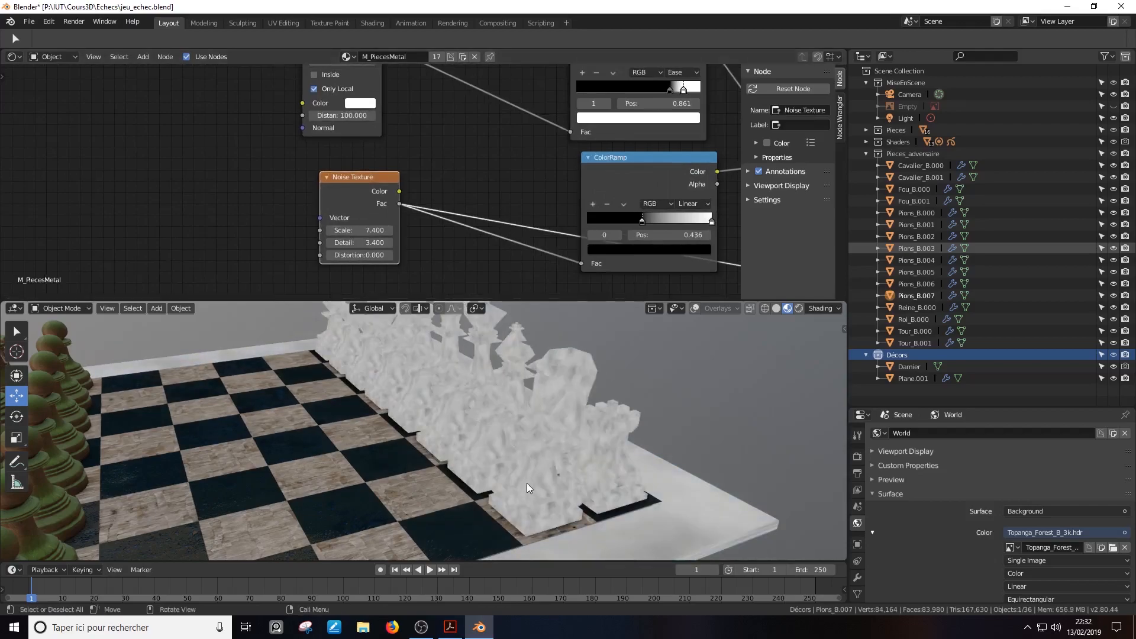
pyautogui.keyDown('ctrl'); pyautogui.keyDown('shift'); pyautogui.click(633, 175); pyautogui.keyUp('shift'); pyautogui.keyUp('ctrl')
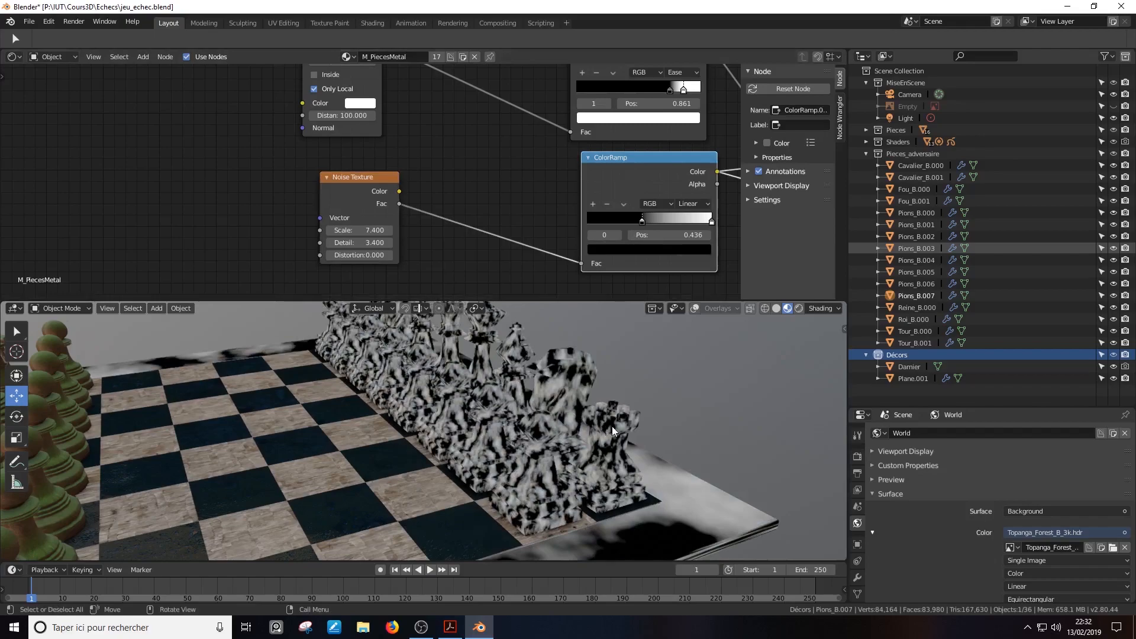
pyautogui.moveTo(612, 426); pyautogui.dragTo(563, 420, button='middle')
# Add a MixRGB node to the material and place it to the right of the Subtract node
pyautogui.moveTo(644, 191); pyautogui.dragTo(338, 197, button='middle')
pyautogui.scroll(-3, 364, 192)
pyautogui.hotkey('shift', 'a')
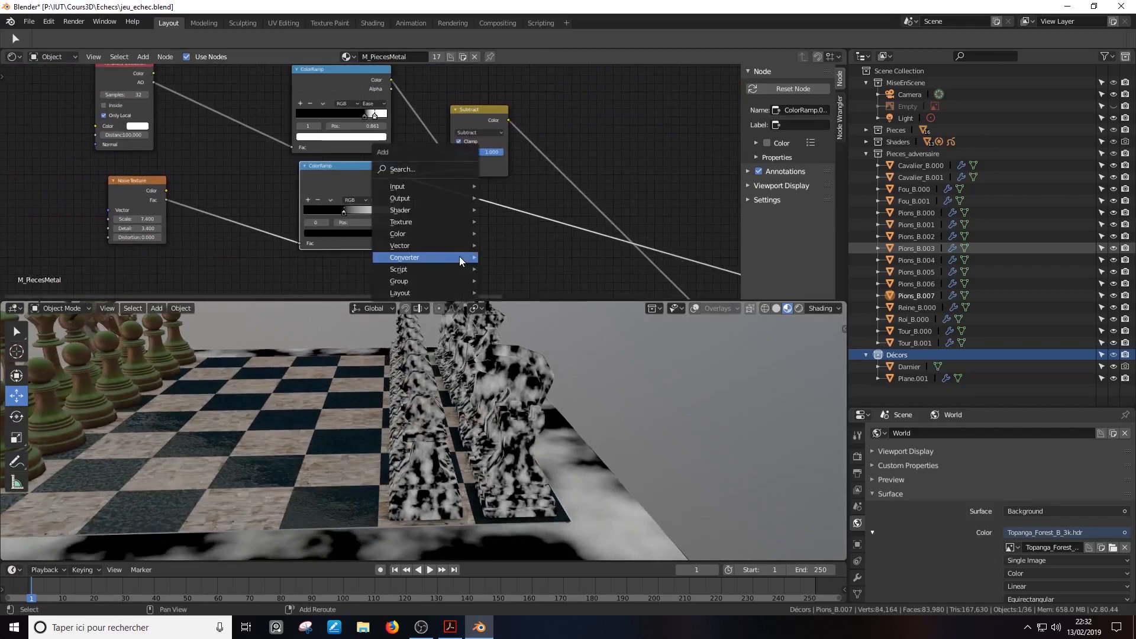
pyautogui.moveTo(448, 234)
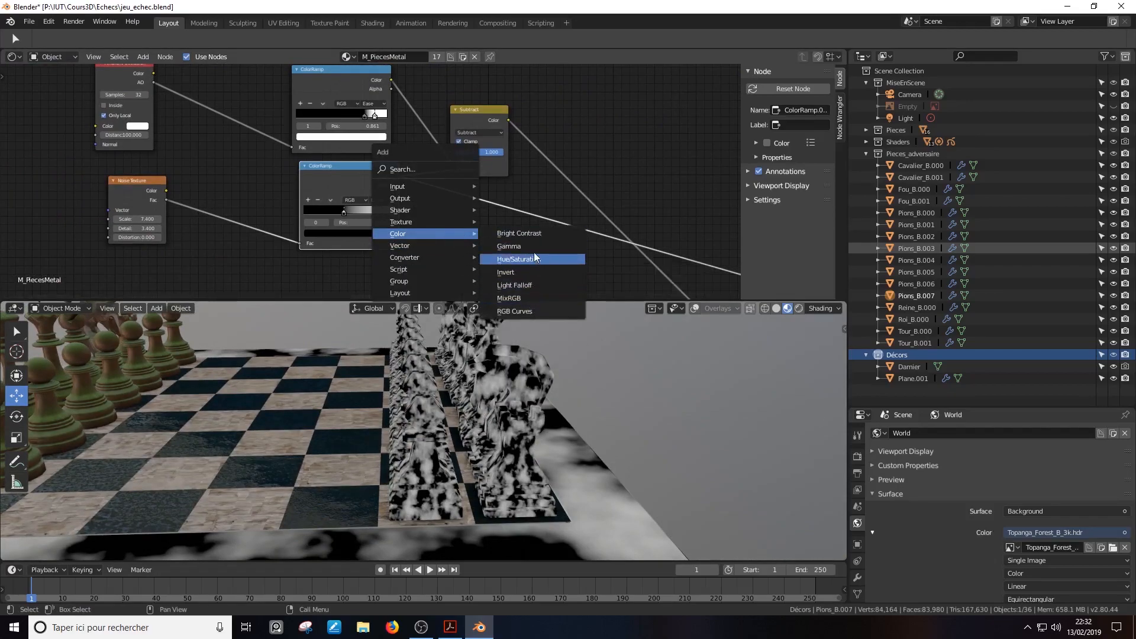
pyautogui.click(519, 296)
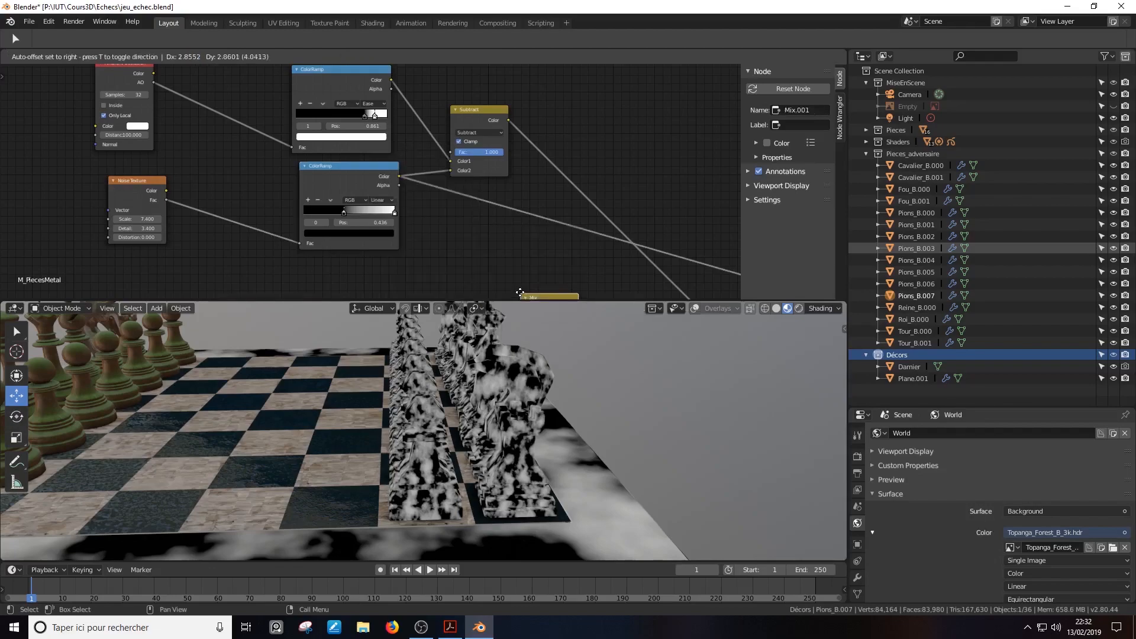
pyautogui.click(602, 96)
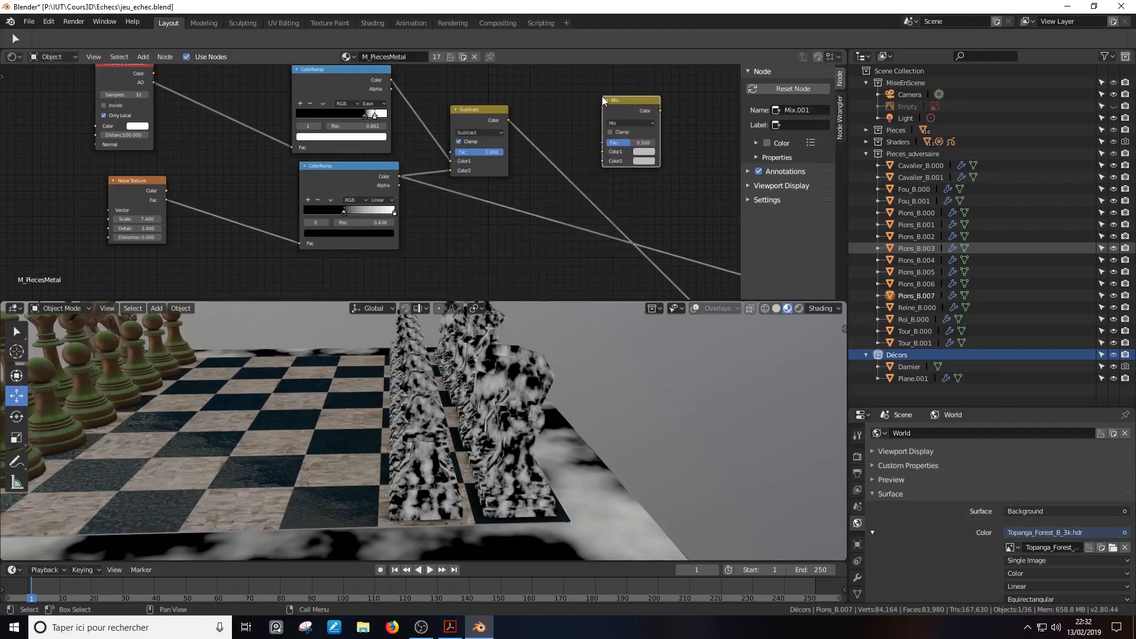
pyautogui.click(623, 124)
# Preview both ColorRamp outputs in turn, followed by the Subtract node's combined mask, and examine the mask closely on the pieces
pyautogui.keyDown('ctrl'); pyautogui.keyDown('shift'); pyautogui.click(339, 87); pyautogui.keyUp('shift'); pyautogui.keyUp('ctrl')
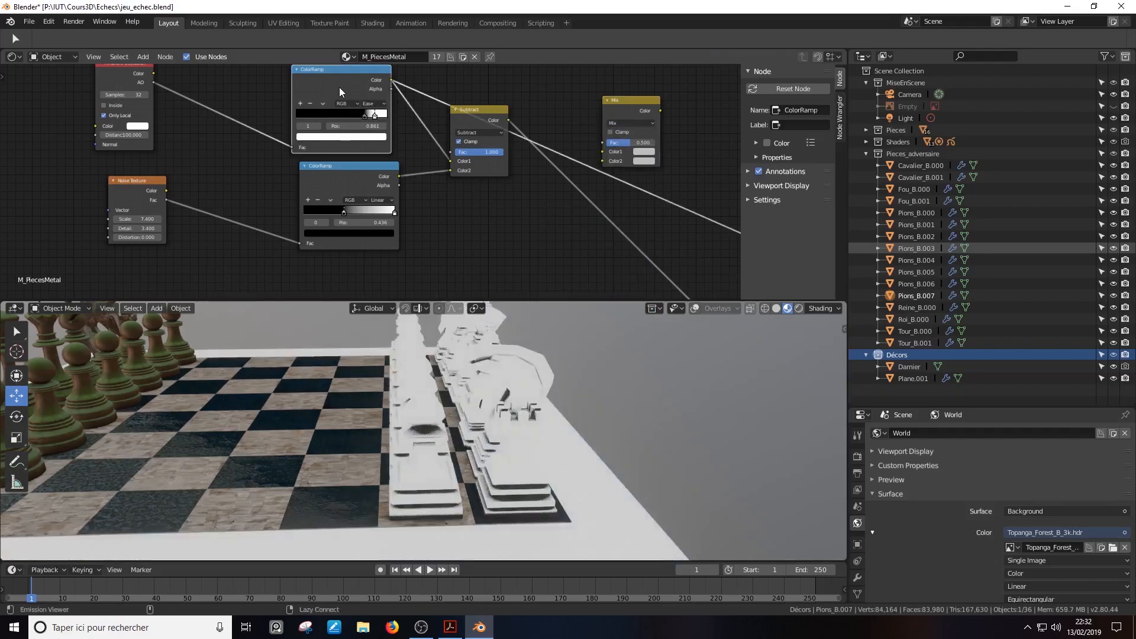
pyautogui.keyDown('ctrl'); pyautogui.keyDown('shift'); pyautogui.click(347, 186); pyautogui.keyUp('shift'); pyautogui.keyUp('ctrl')
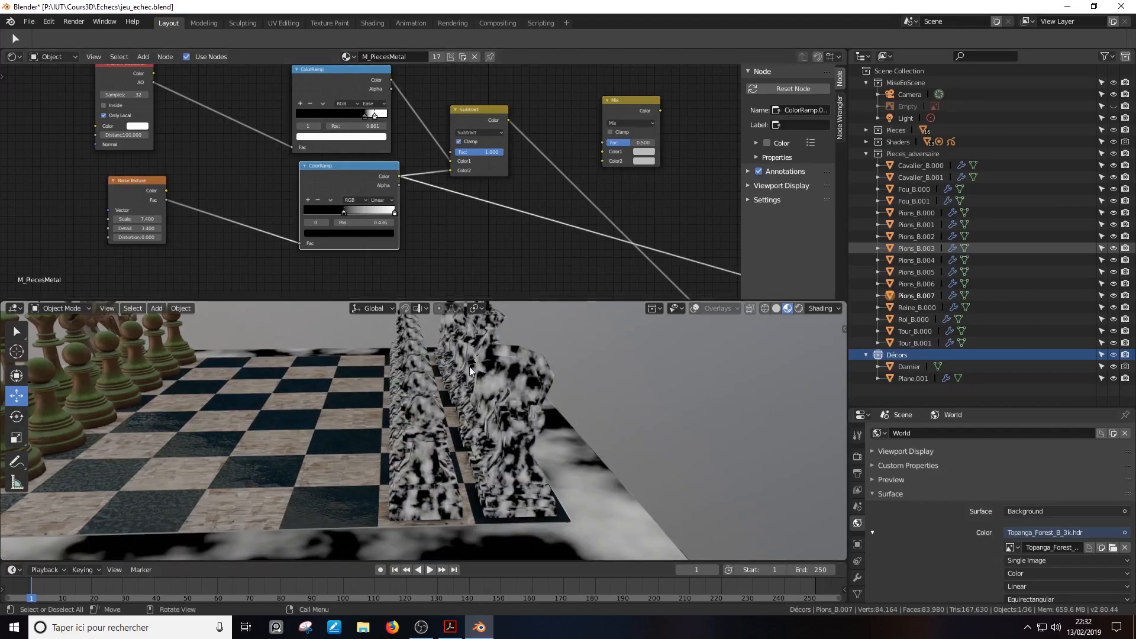
pyautogui.keyDown('ctrl'); pyautogui.keyDown('shift'); pyautogui.click(478, 116); pyautogui.keyUp('shift'); pyautogui.keyUp('ctrl')
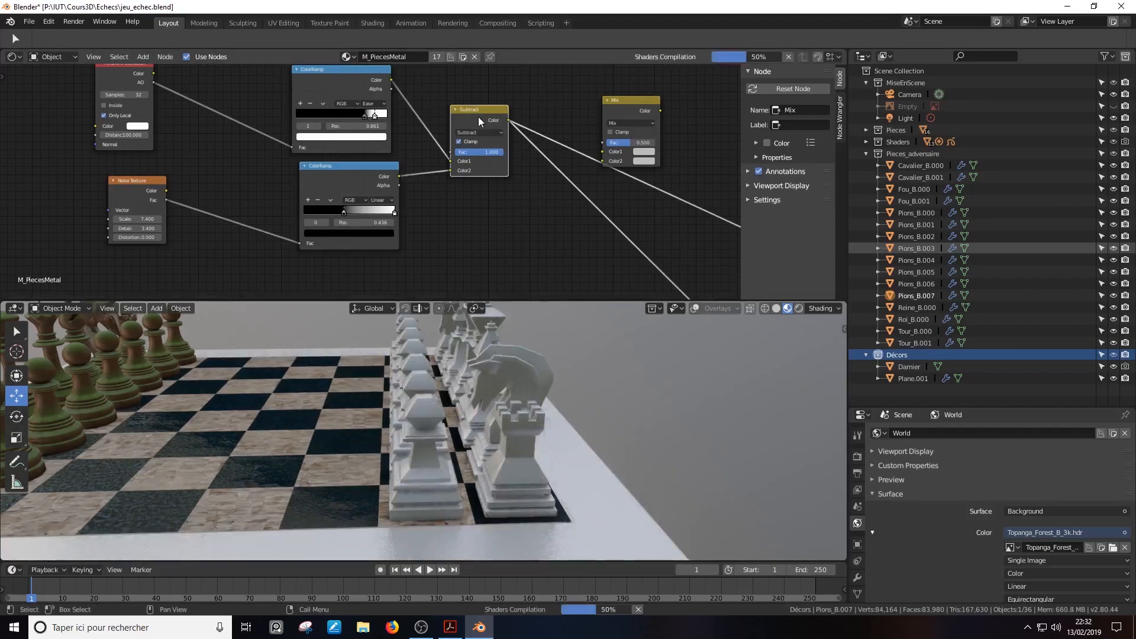
pyautogui.moveTo(488, 424); pyautogui.dragTo(526, 406, button='middle')
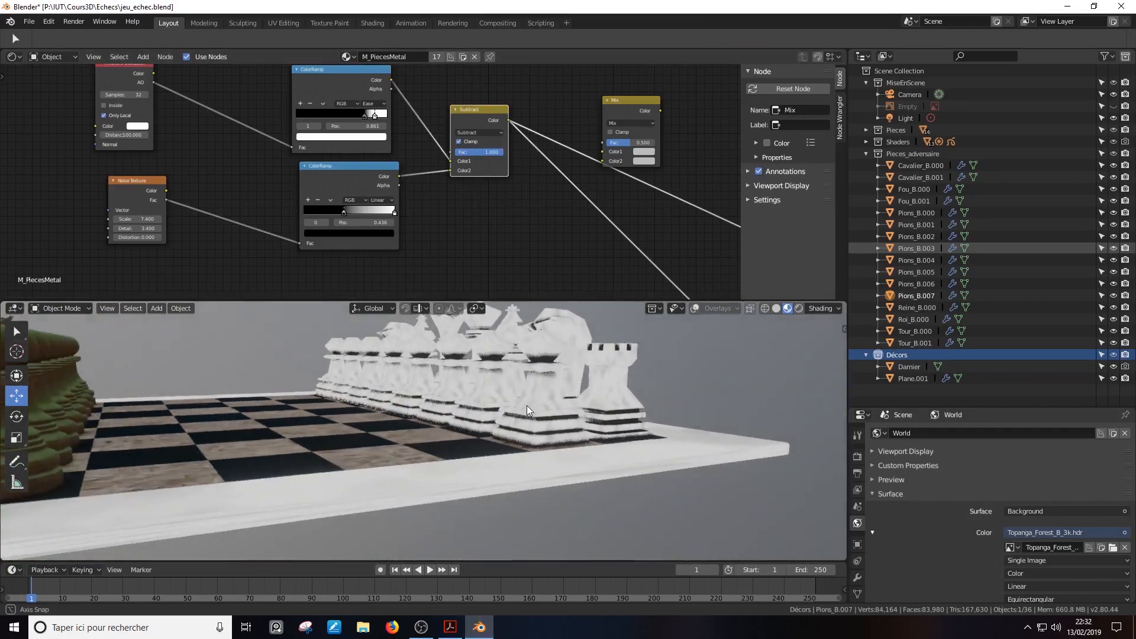
pyautogui.scroll(4, 527, 406)
pyautogui.moveTo(560, 432); pyautogui.dragTo(527, 478, button='middle')
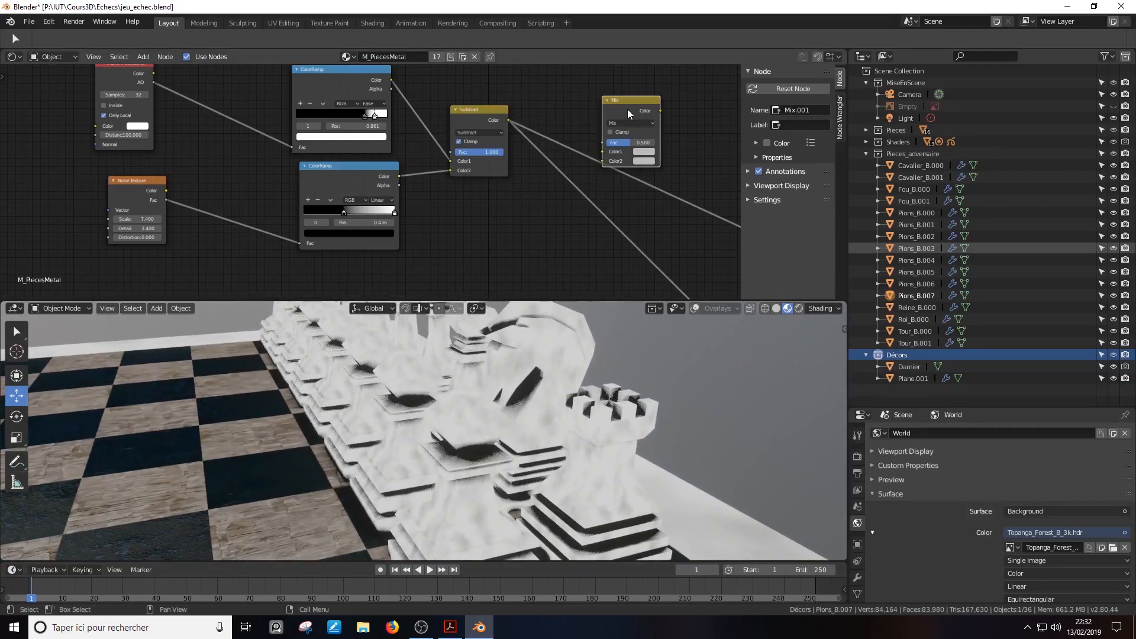
# Delete the unconnected Mix node and preview the Mix Shader's output on the pieces, inspecting the rusted bases up close
pyautogui.press('x')
pyautogui.moveTo(489, 516); pyautogui.dragTo(474, 492, button='middle')
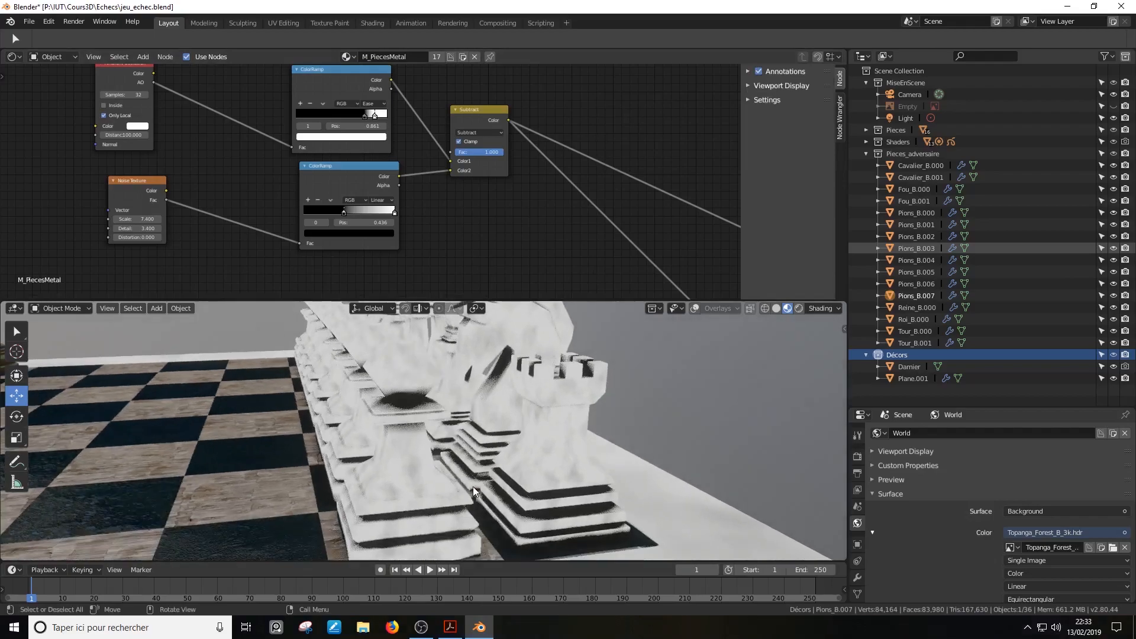
pyautogui.scroll(-3, 573, 208)
pyautogui.moveTo(604, 188); pyautogui.dragTo(363, 114, button='middle')
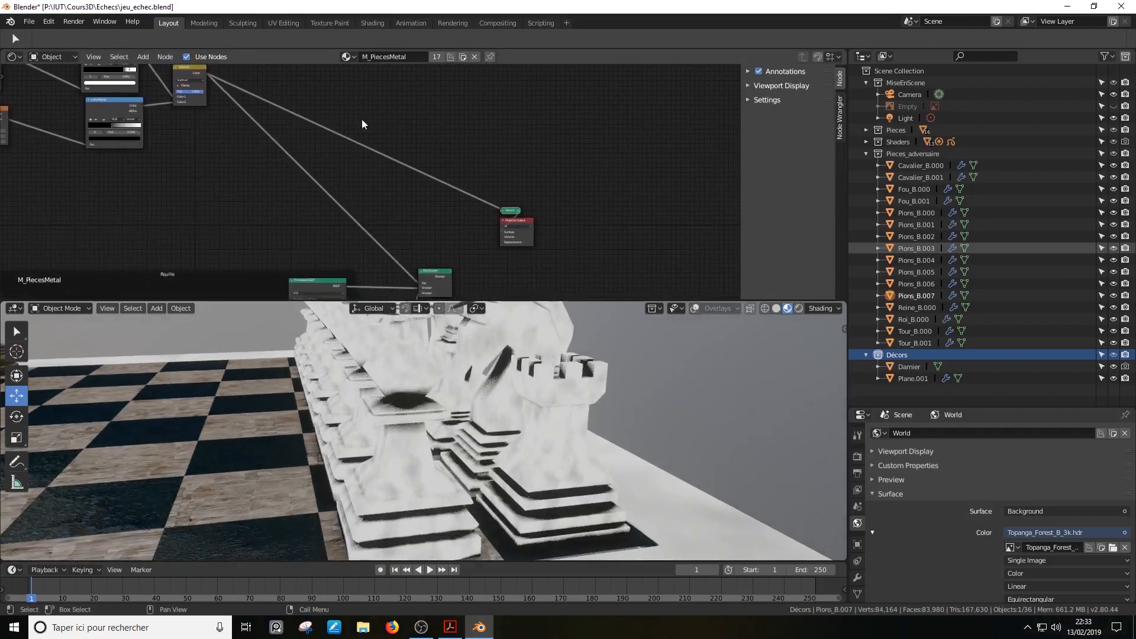
pyautogui.keyDown('ctrl'); pyautogui.keyDown('shift'); pyautogui.click(435, 272); pyautogui.keyUp('shift'); pyautogui.keyUp('ctrl')
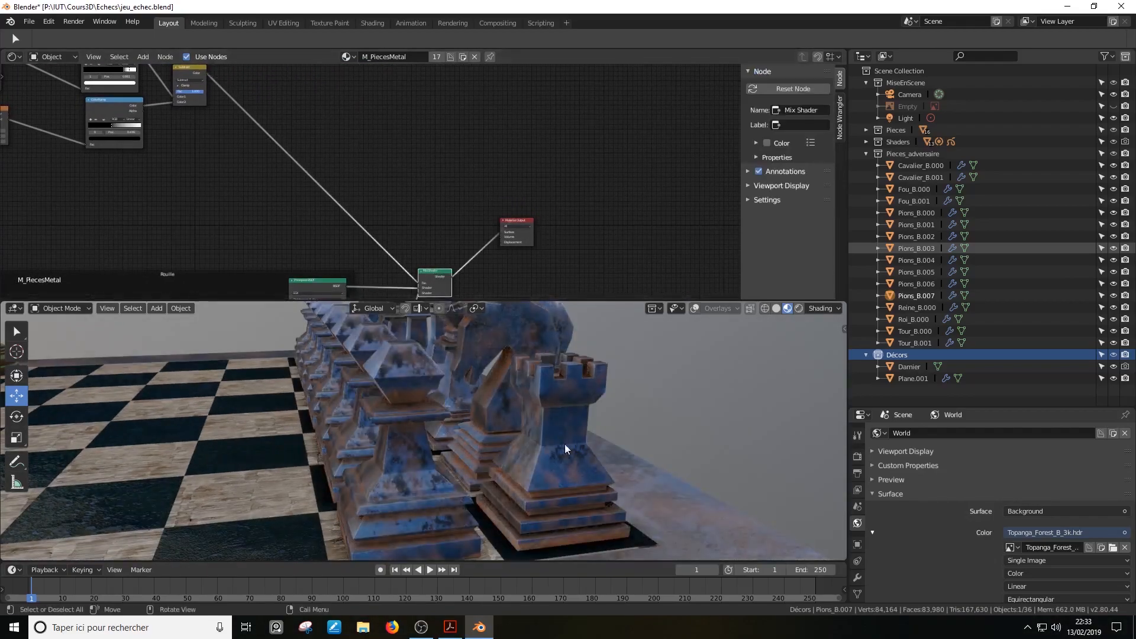
pyautogui.scroll(2, 605, 503)
pyautogui.moveTo(593, 475); pyautogui.dragTo(604, 385, button='middle')
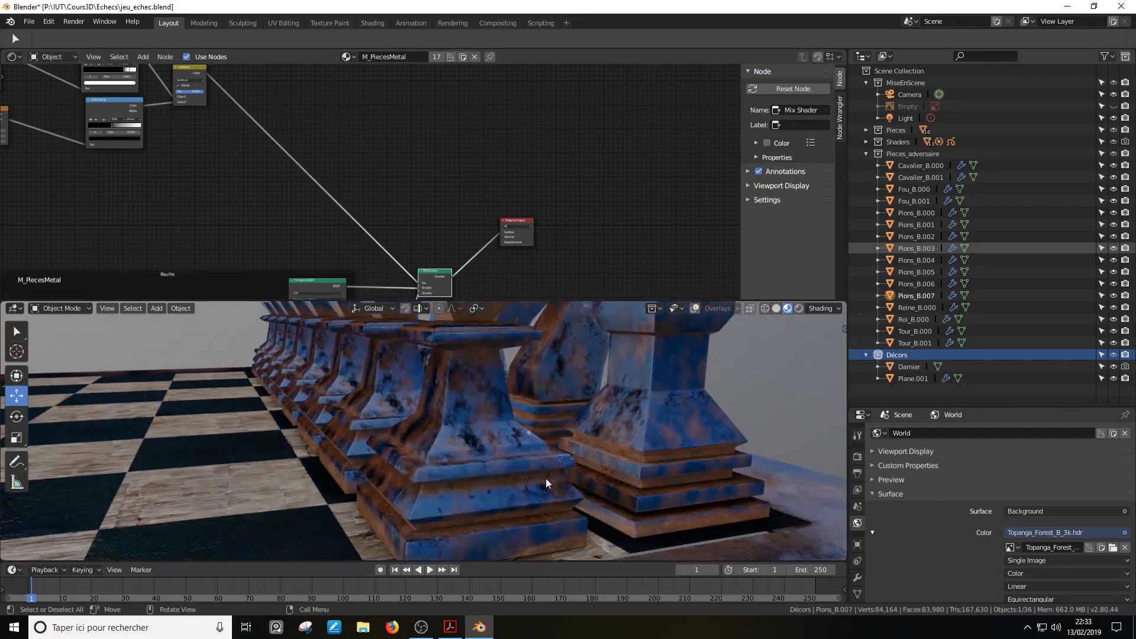
# Set the black stop to 0.227 on the Ambient Occlusion ramp and 0.432 on the noise ramp, then save the file
pyautogui.moveTo(419, 144); pyautogui.dragTo(727, 211, button='middle')
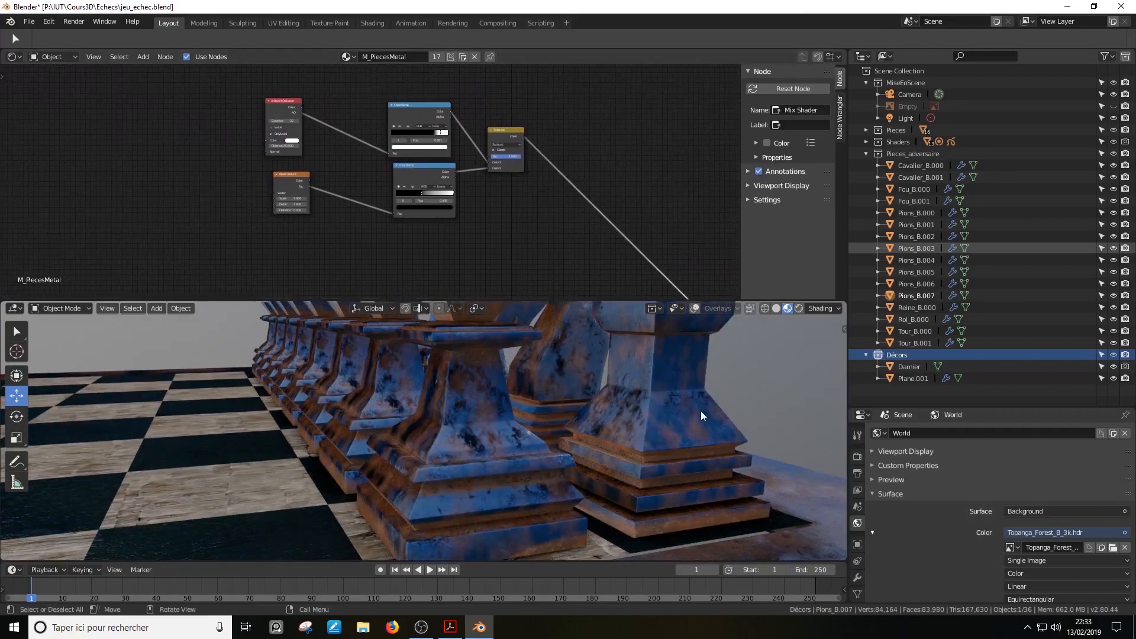
pyautogui.scroll(3, 460, 169)
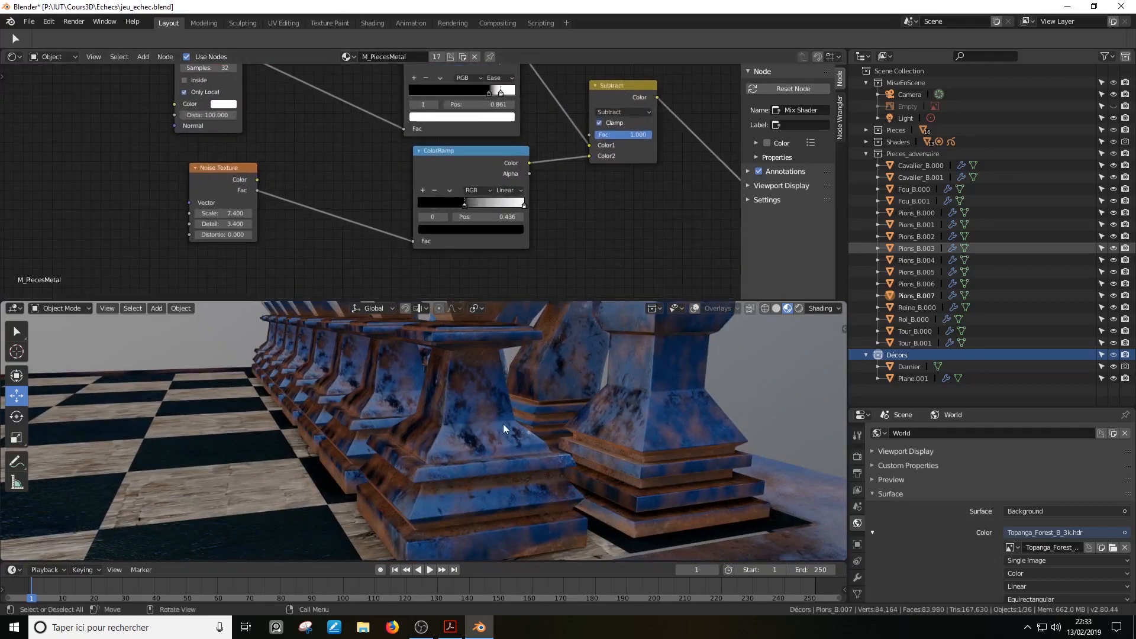
pyautogui.scroll(1, 485, 201)
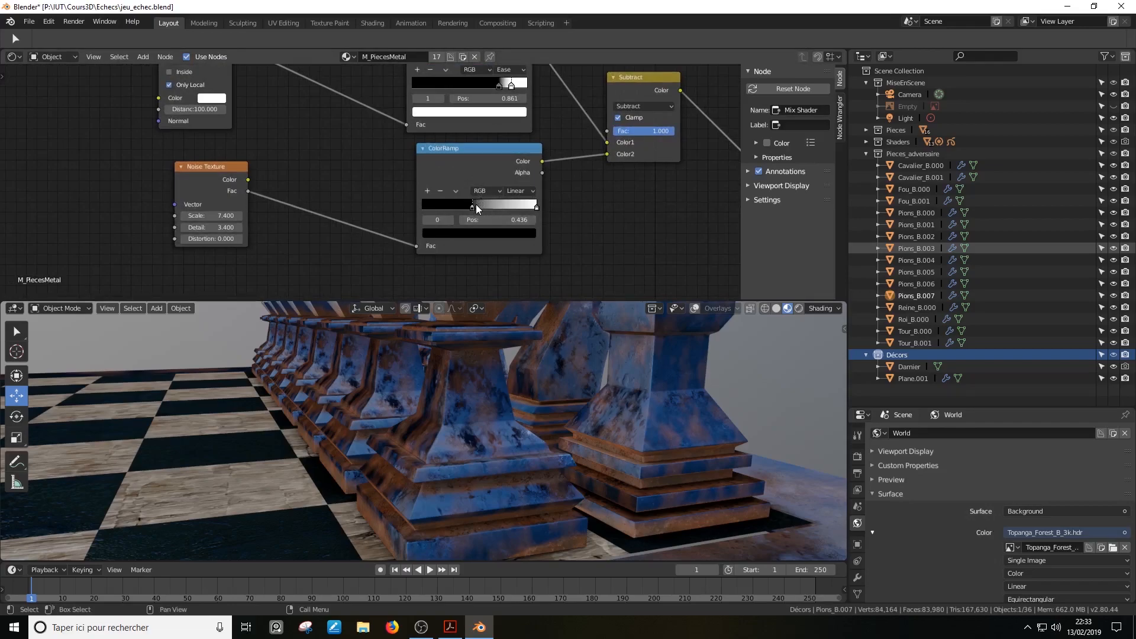
pyautogui.moveTo(472, 206)
pyautogui.mouseDown()
pyautogui.moveTo(507, 214)
pyautogui.moveTo(406, 214)
pyautogui.moveTo(506, 222)
pyautogui.moveTo(449, 212)
pyautogui.moveTo(459, 215)
pyautogui.mouseUp()
pyautogui.moveTo(492, 121); pyautogui.dragTo(508, 169, button='middle')
pyautogui.moveTo(515, 134); pyautogui.dragTo(458, 144)
pyautogui.moveTo(464, 343); pyautogui.dragTo(468, 373, button='middle')
pyautogui.moveTo(490, 254)
pyautogui.mouseDown()
pyautogui.moveTo(467, 252)
pyautogui.moveTo(504, 257)
pyautogui.moveTo(486, 257)
pyautogui.mouseUp()
pyautogui.moveTo(515, 426); pyautogui.dragTo(633, 454, button='middle')
pyautogui.hotkey('ctrl', 's')
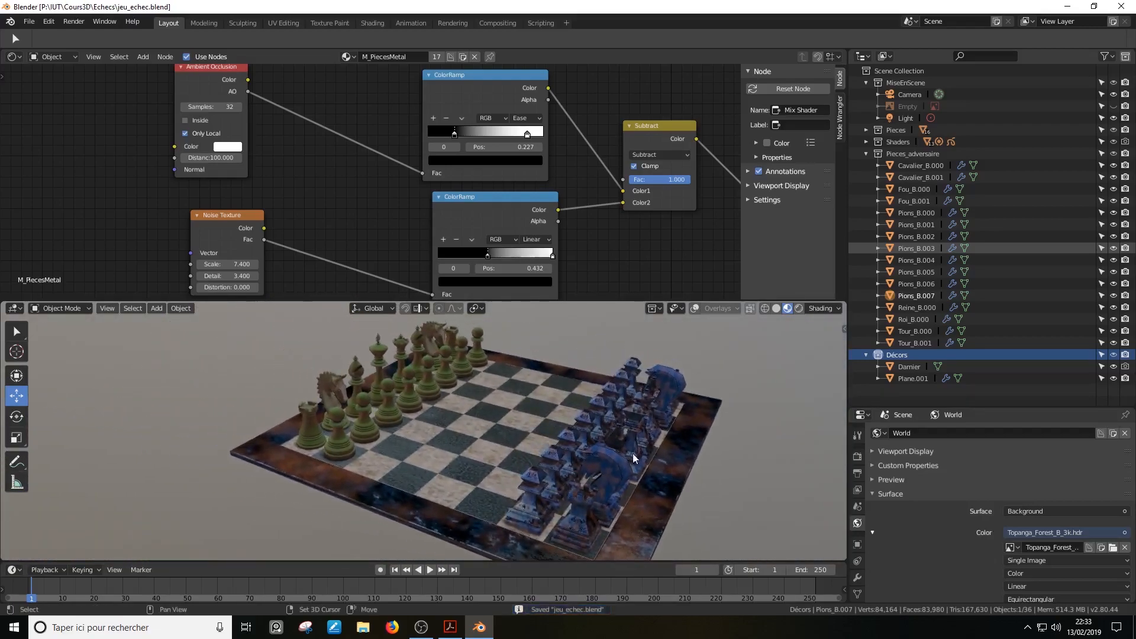
# Select a green pawn and examine the worn wood texture nodes in its M_PiecesBois material
pyautogui.click(334, 421)
pyautogui.scroll(-6, 513, 223)
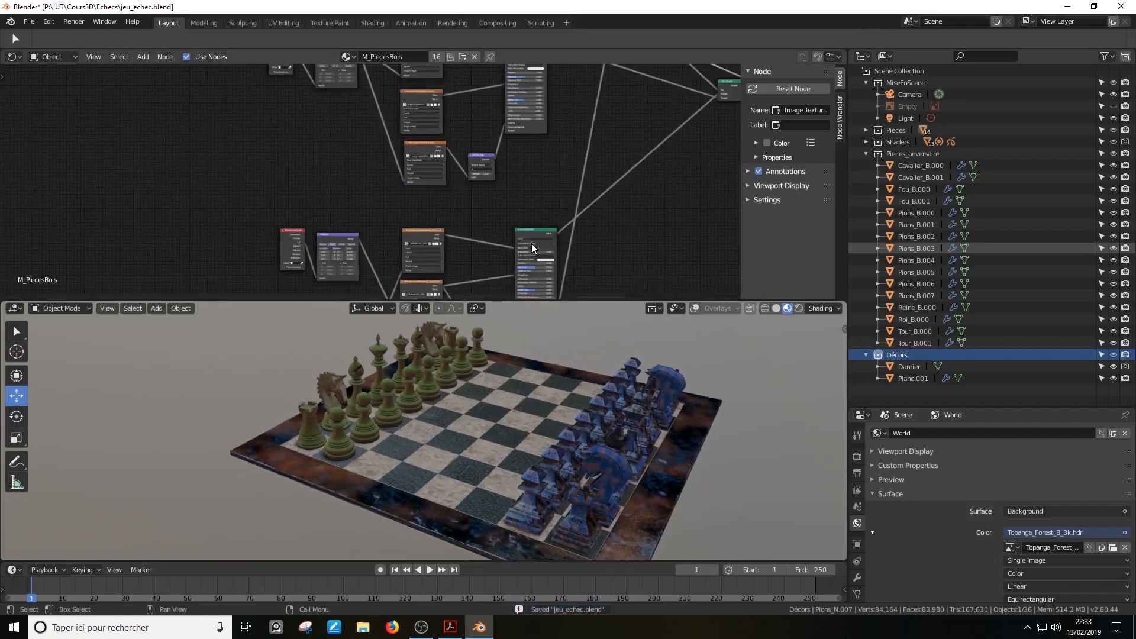
pyautogui.scroll(6, 548, 188)
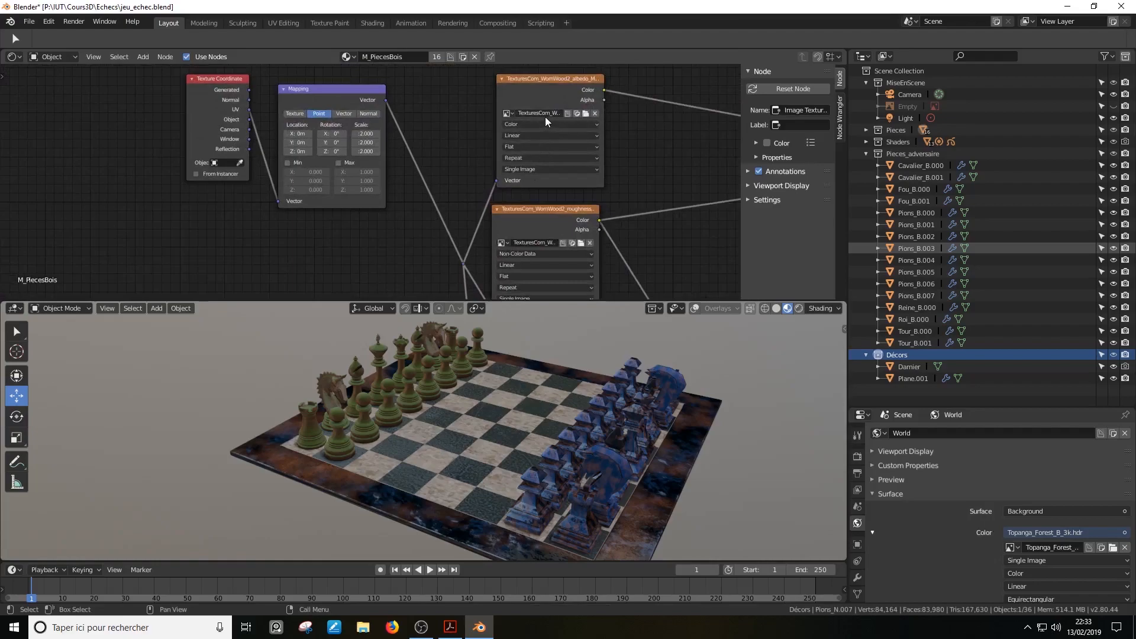
pyautogui.scroll(-1, 538, 166)
pyautogui.scroll(-5, 538, 166)
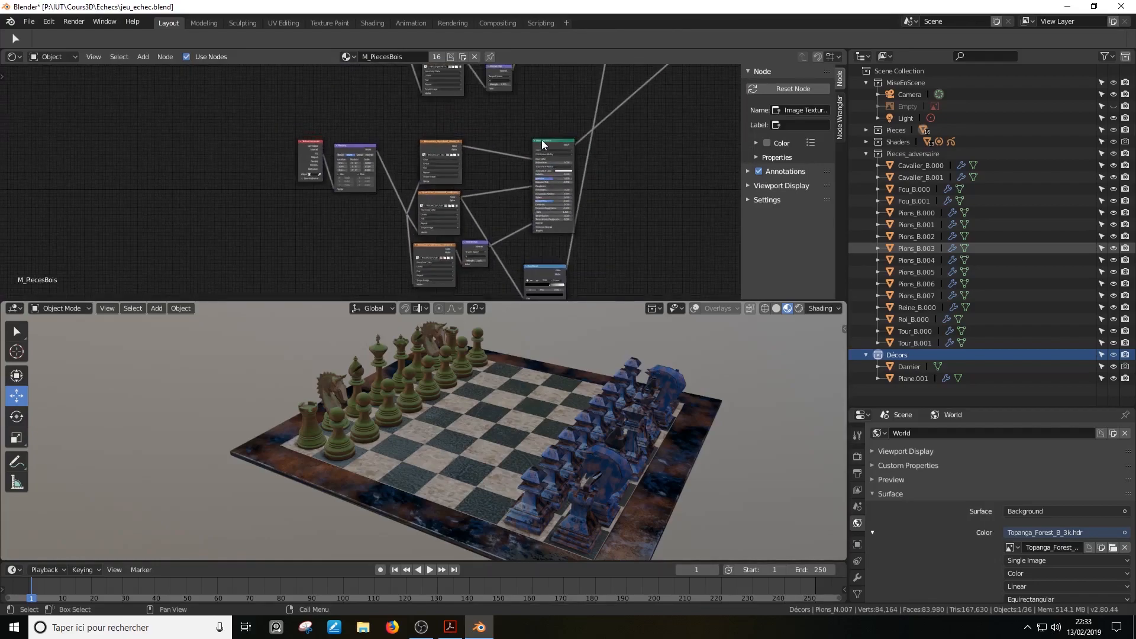
# Group the worn wood texture nodes and their Principled shader in a frame labelled Bois
pyautogui.click(554, 259)
pyautogui.moveTo(583, 281); pyautogui.dragTo(253, 138)
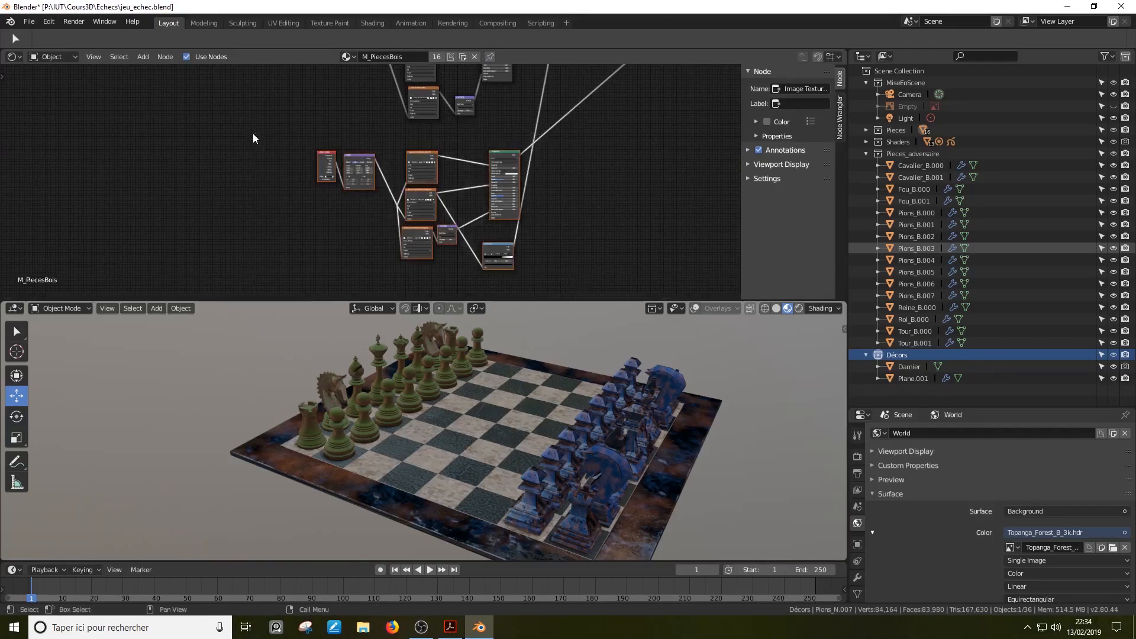
pyautogui.hotkey('ctrl', 'j')
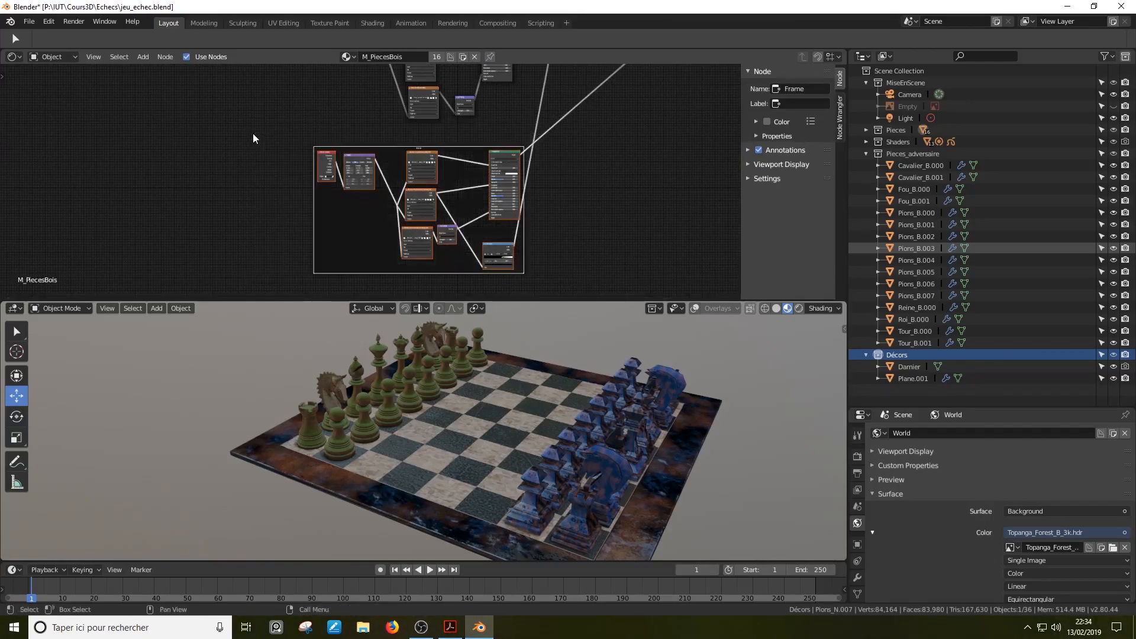
pyautogui.click(804, 104)
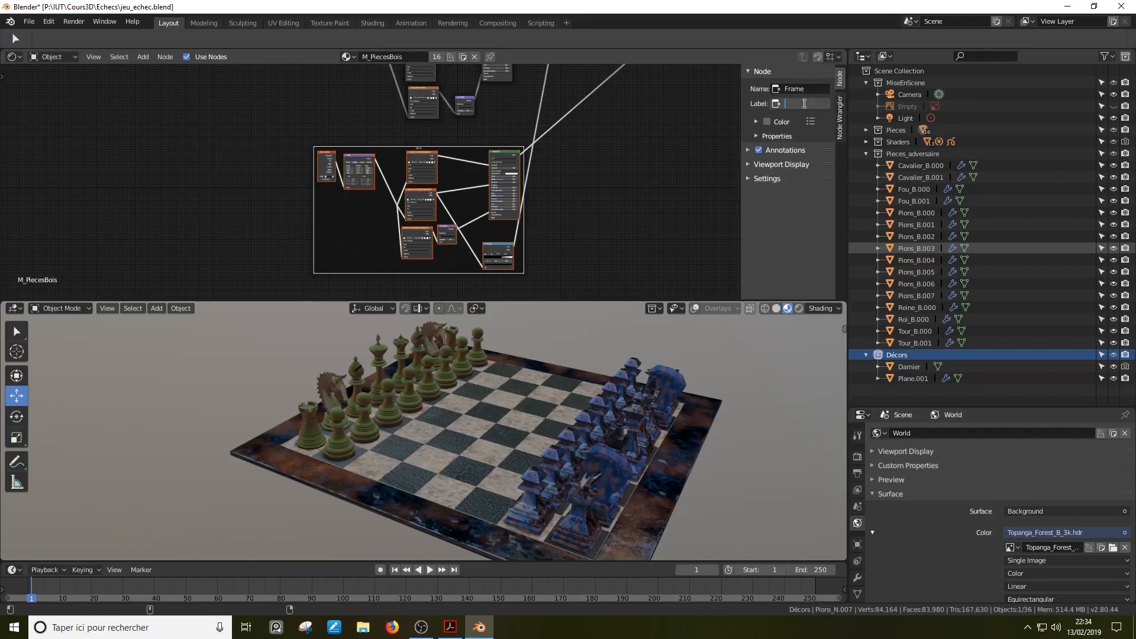
# Examine the mossy ground texture nodes and the separate image texture placed above their Principled shader
pyautogui.moveTo(609, 154); pyautogui.dragTo(656, 279, button='middle')
pyautogui.scroll(3, 654, 259)
pyautogui.scroll(1, 648, 232)
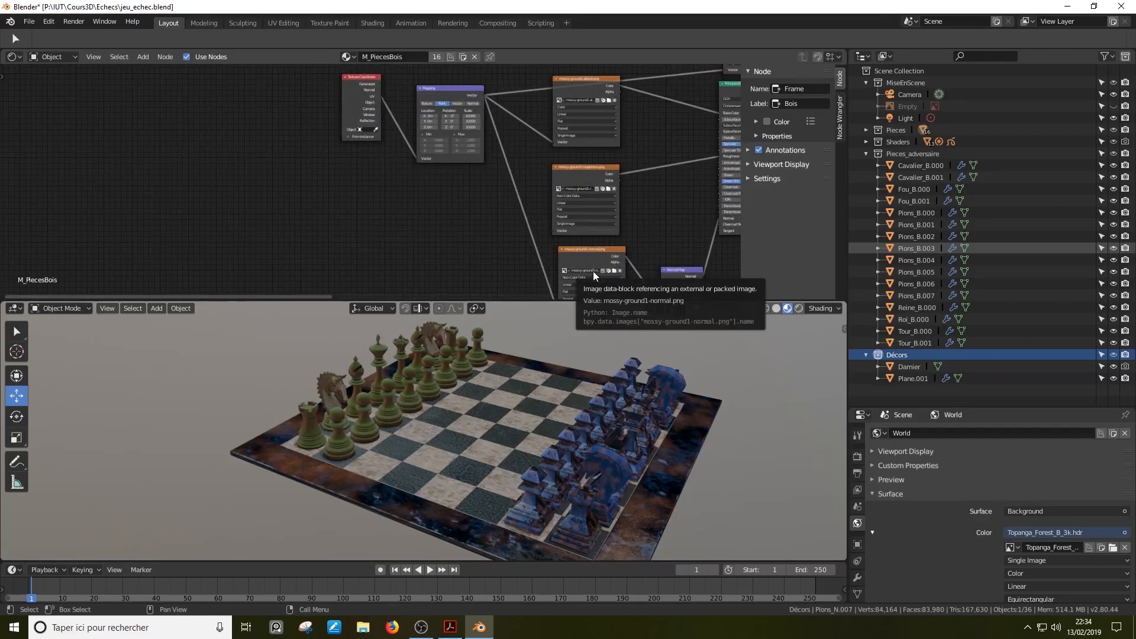
pyautogui.scroll(-4, 591, 182)
pyautogui.moveTo(586, 163); pyautogui.dragTo(527, 269, button='middle')
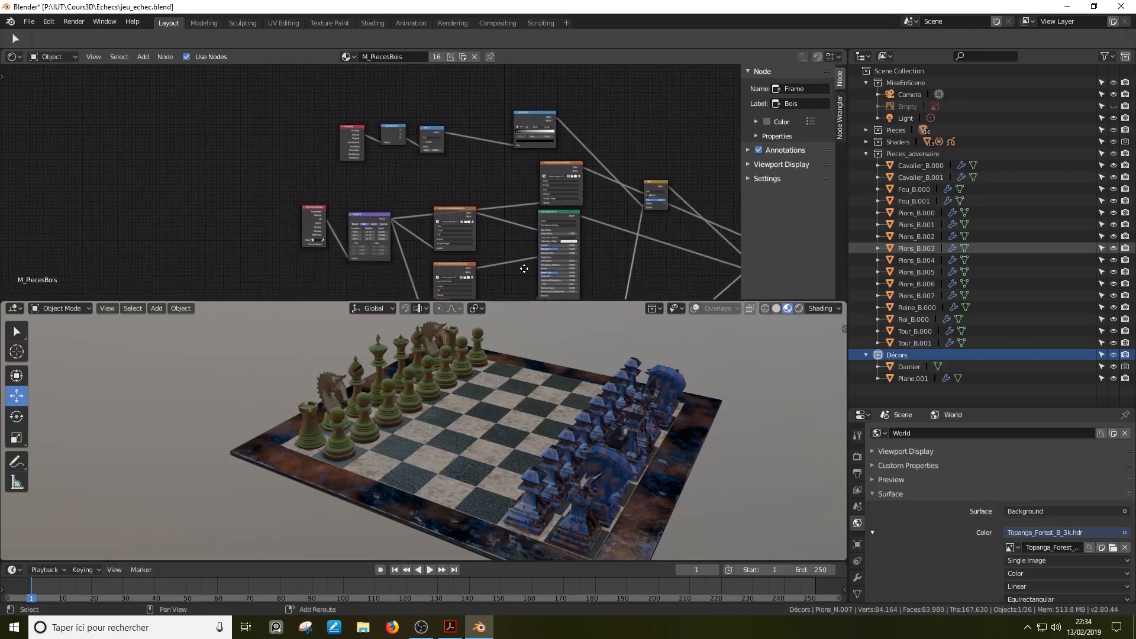
pyautogui.click(546, 162)
pyautogui.scroll(3, 546, 165)
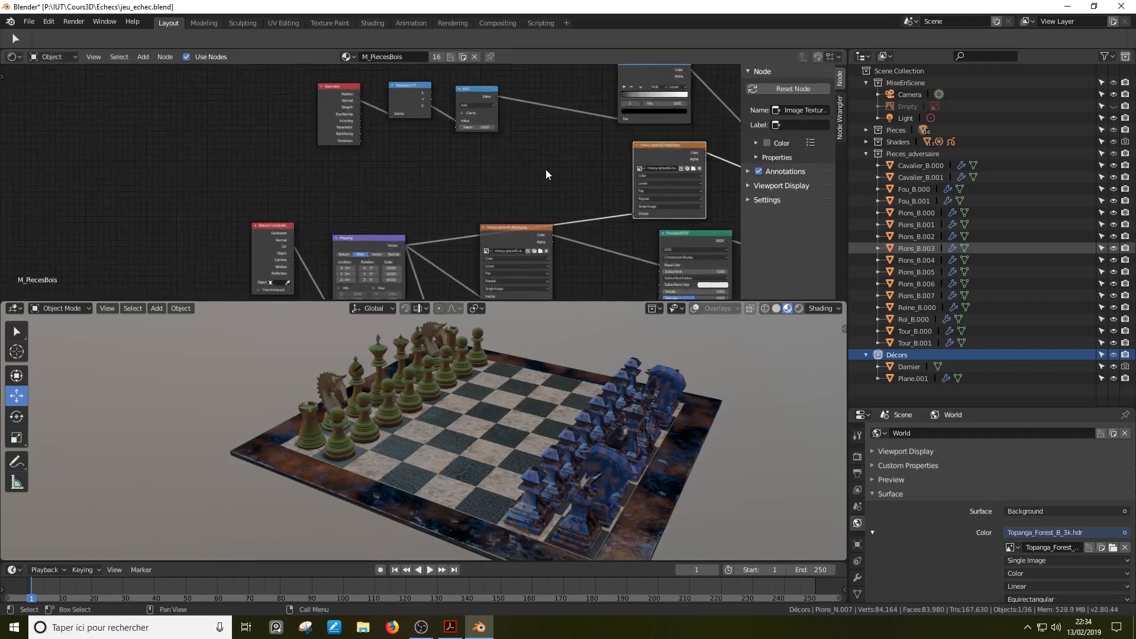
pyautogui.scroll(-5, 651, 197)
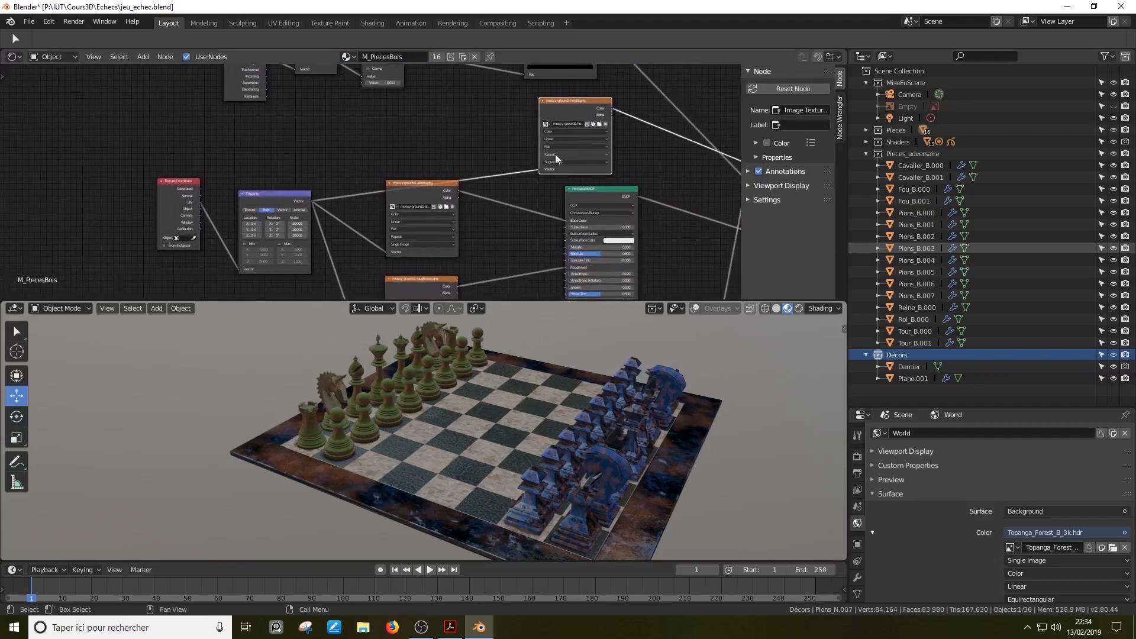
# Group the mossy ground nodes in a frame labelled Bois and move the frame down clear of the nodes above
pyautogui.moveTo(535, 232); pyautogui.dragTo(563, 180, button='middle')
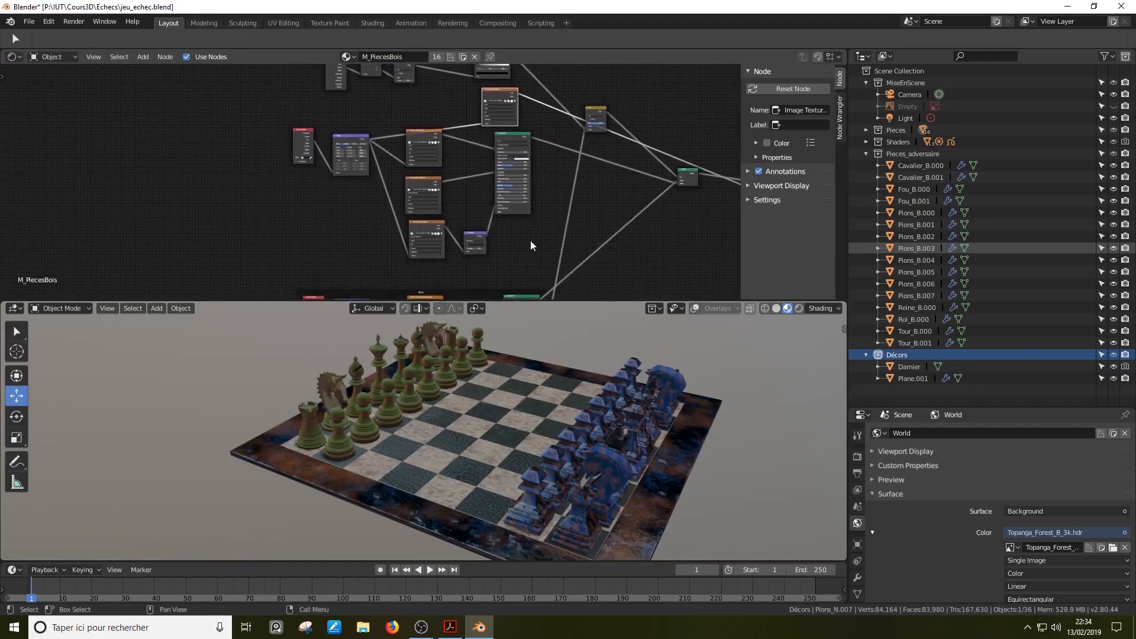
pyautogui.press('b')
pyautogui.moveTo(538, 273); pyautogui.dragTo(286, 132)
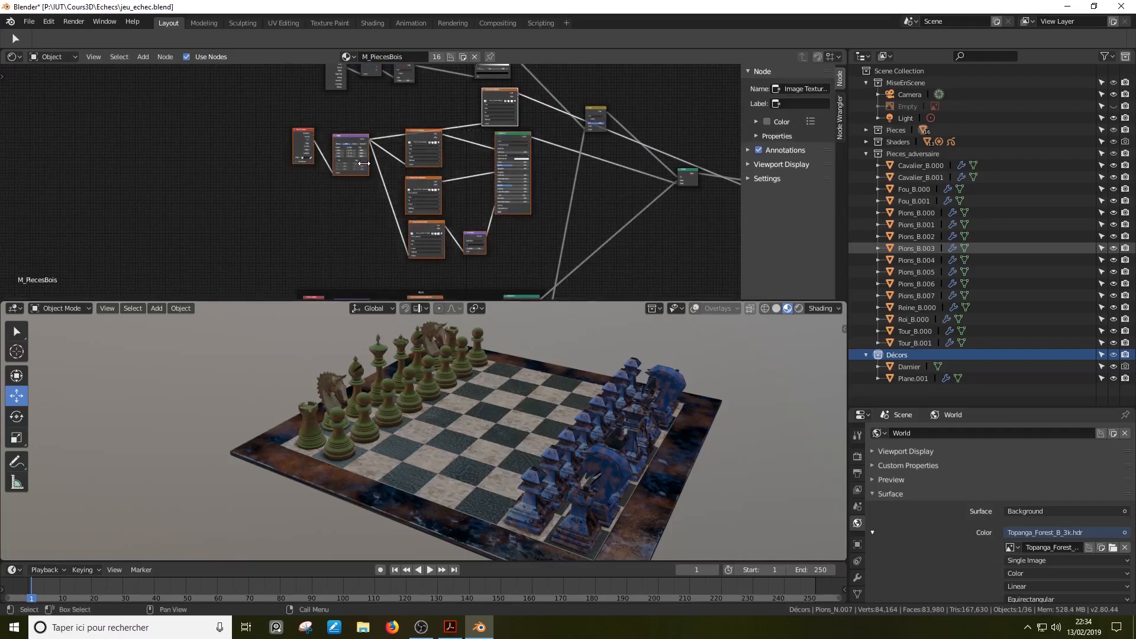
pyautogui.hotkey('ctrl', 'j')
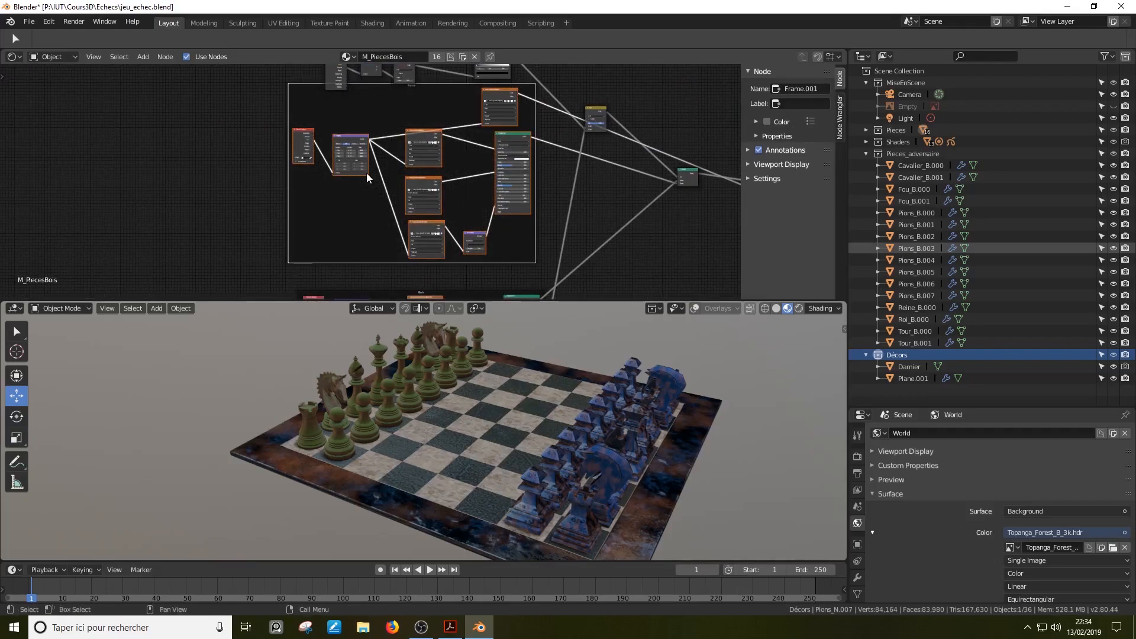
pyautogui.click(815, 104)
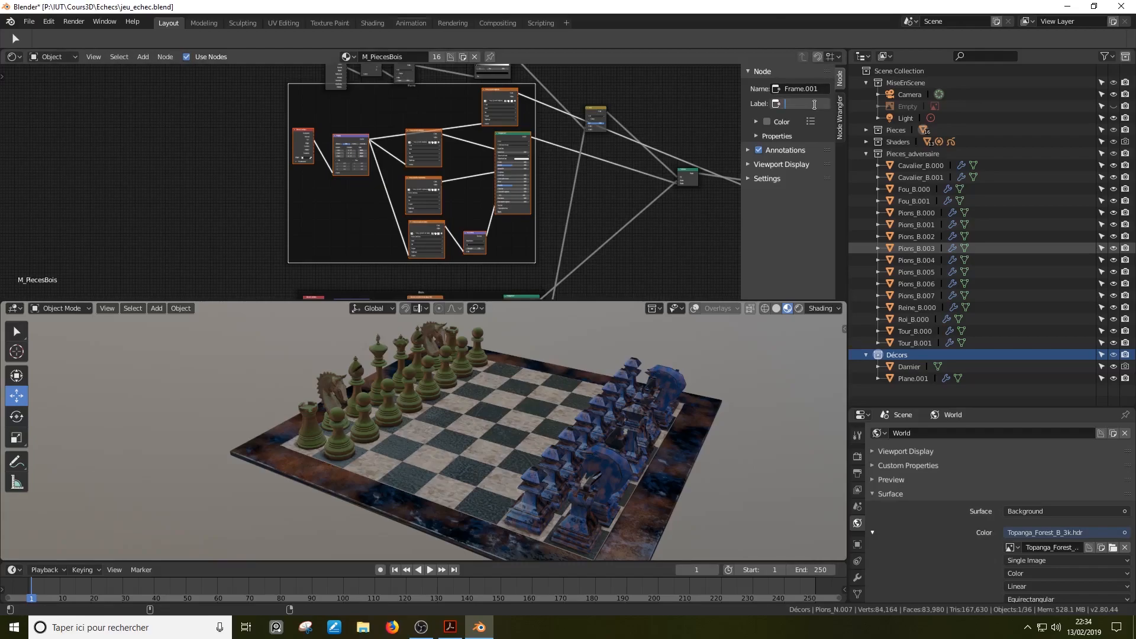
pyautogui.write('Bois')
pyautogui.press('Return')
pyautogui.moveTo(424, 88); pyautogui.dragTo(424, 111)
# Examine how the mask nodes and both framed shaders feed the Mix Shader and the Material Output
pyautogui.moveTo(640, 138); pyautogui.dragTo(594, 216, button='middle')
pyautogui.scroll(6, 570, 182)
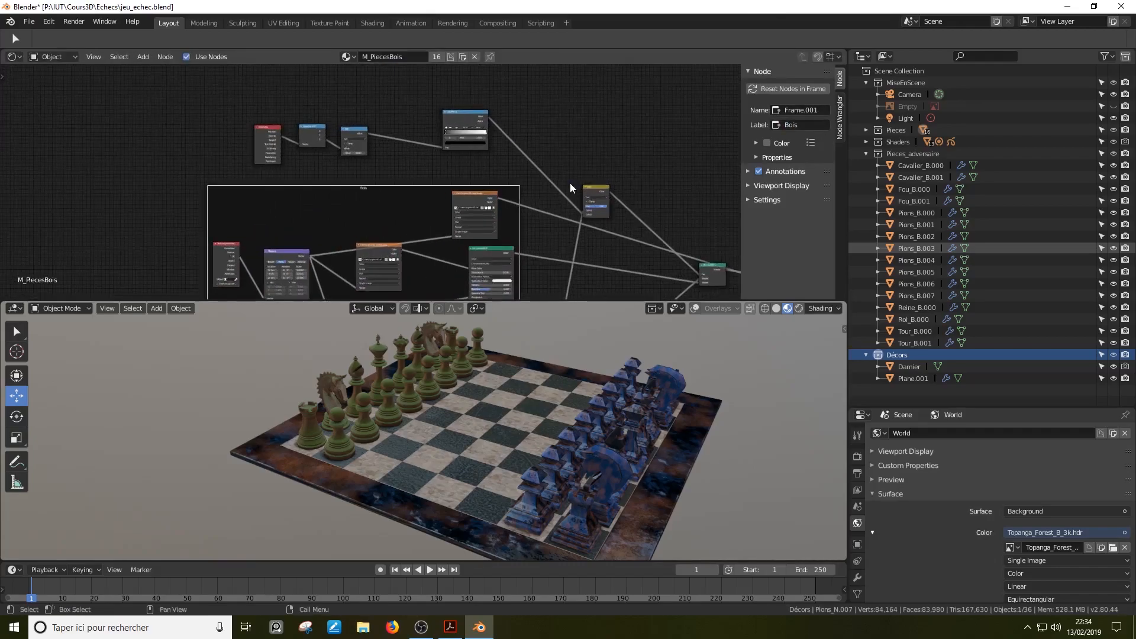
pyautogui.scroll(-4, 574, 200)
pyautogui.scroll(-3, 426, 355)
pyautogui.scroll(-4, 472, 261)
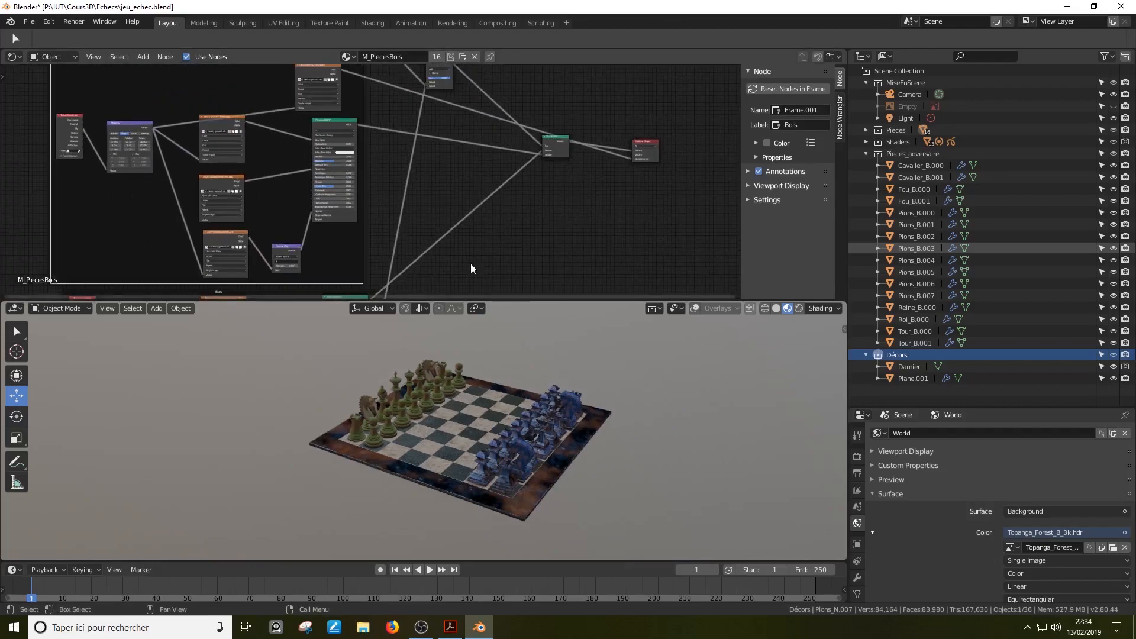
pyautogui.moveTo(467, 262); pyautogui.dragTo(532, 109, button='middle')
pyautogui.scroll(2, 529, 175)
pyautogui.scroll(5, 496, 140)
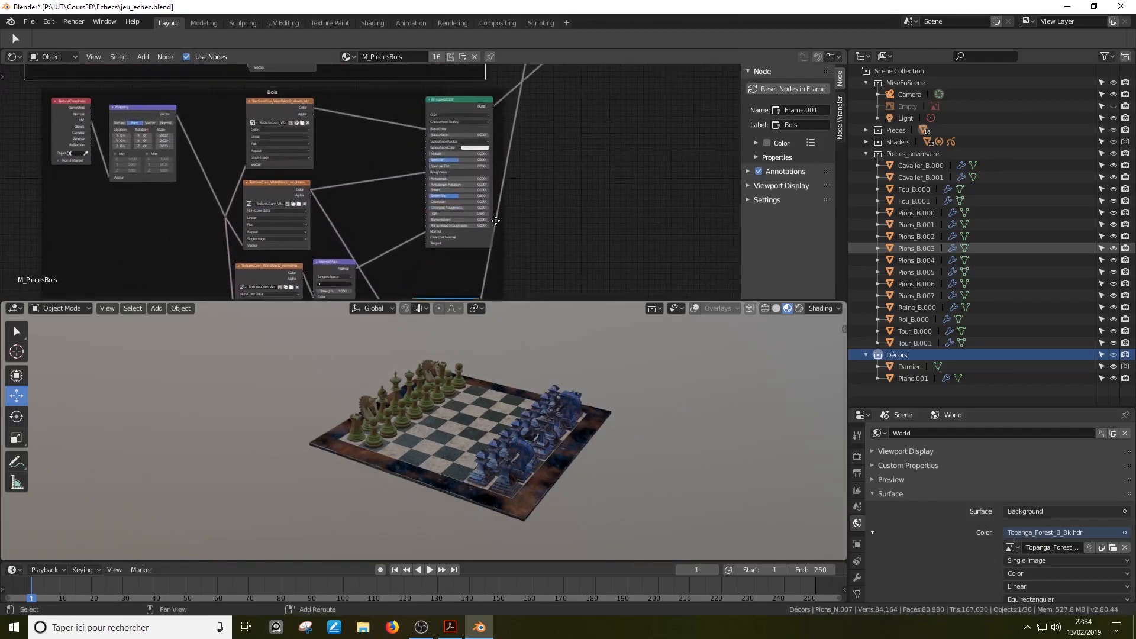
pyautogui.moveTo(618, 141); pyautogui.dragTo(353, 172, button='middle')
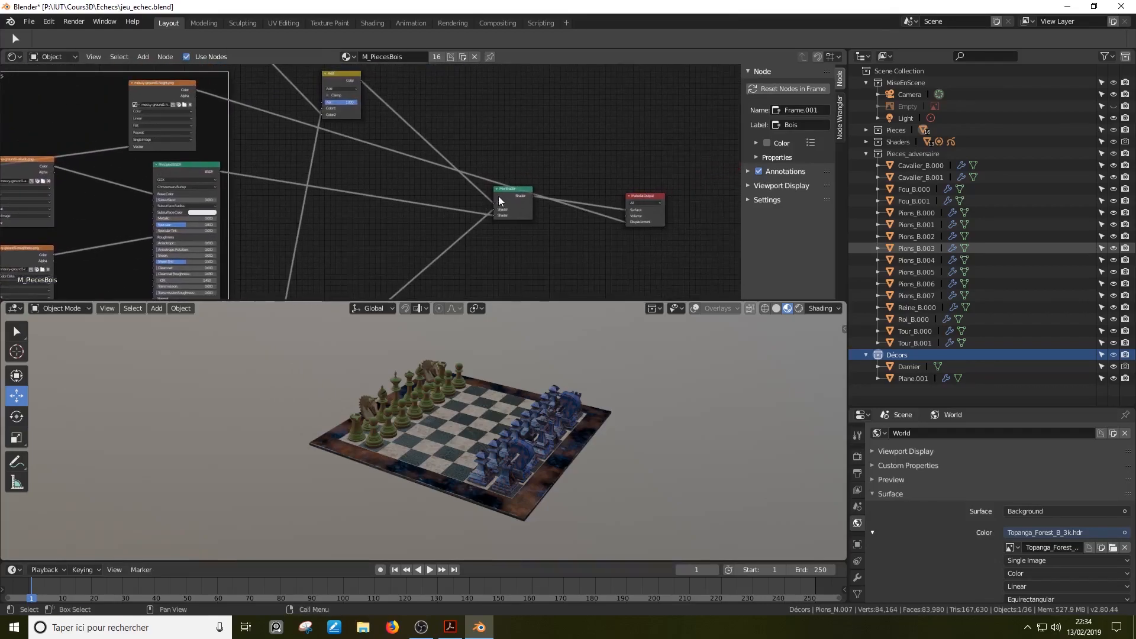
# Examine the mask chain of M_PiecesBois from the Mix Shader back to the Geometry, Separate XYZ and Add nodes
pyautogui.moveTo(499, 197); pyautogui.dragTo(694, 262, button='middle')
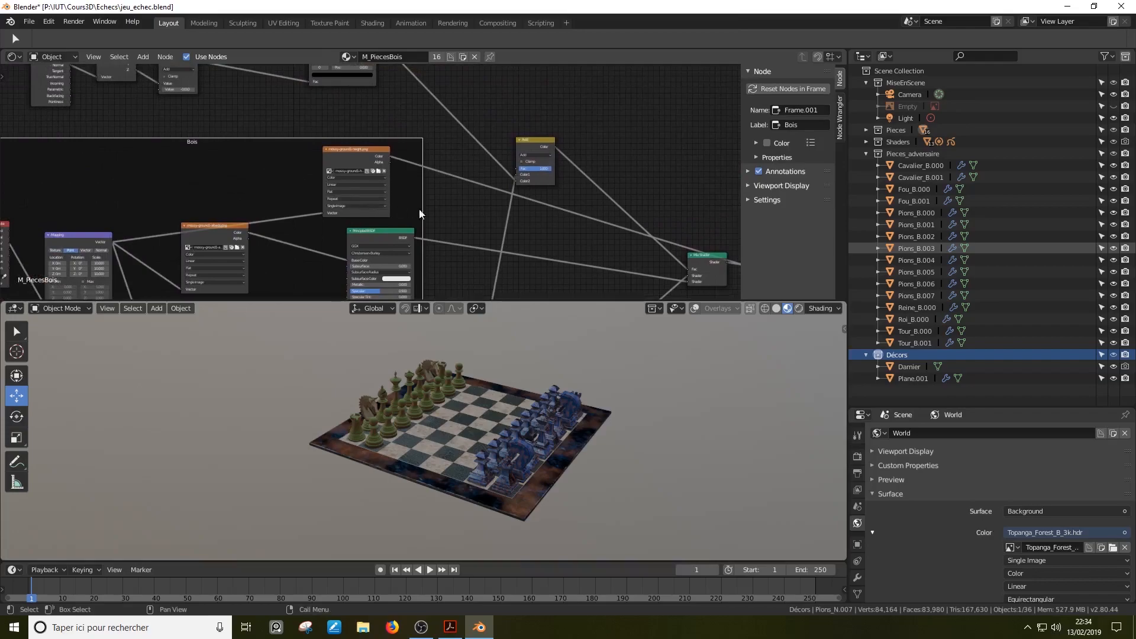
pyautogui.scroll(-3, 445, 215)
pyautogui.moveTo(480, 209); pyautogui.dragTo(520, 208, button='middle')
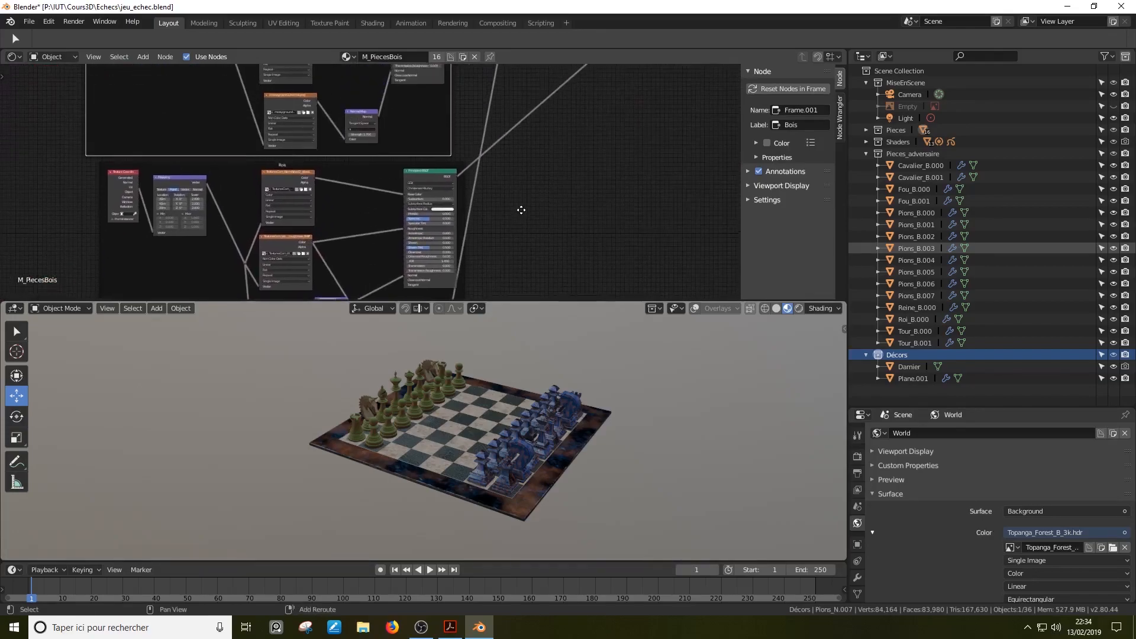
pyautogui.scroll(4, 524, 177)
pyautogui.moveTo(653, 199); pyautogui.dragTo(624, 74, button='middle')
pyautogui.scroll(-7, 599, 186)
pyautogui.scroll(4, 596, 186)
pyautogui.scroll(2, 605, 182)
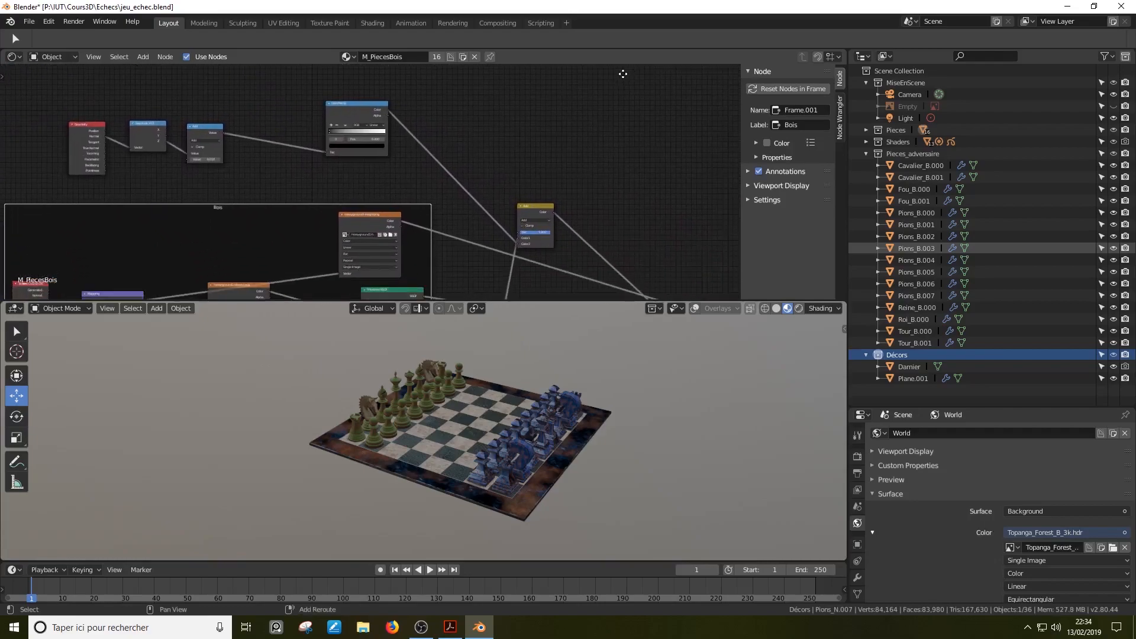
pyautogui.moveTo(502, 174); pyautogui.dragTo(749, 193, button='middle')
pyautogui.scroll(10, 417, 141)
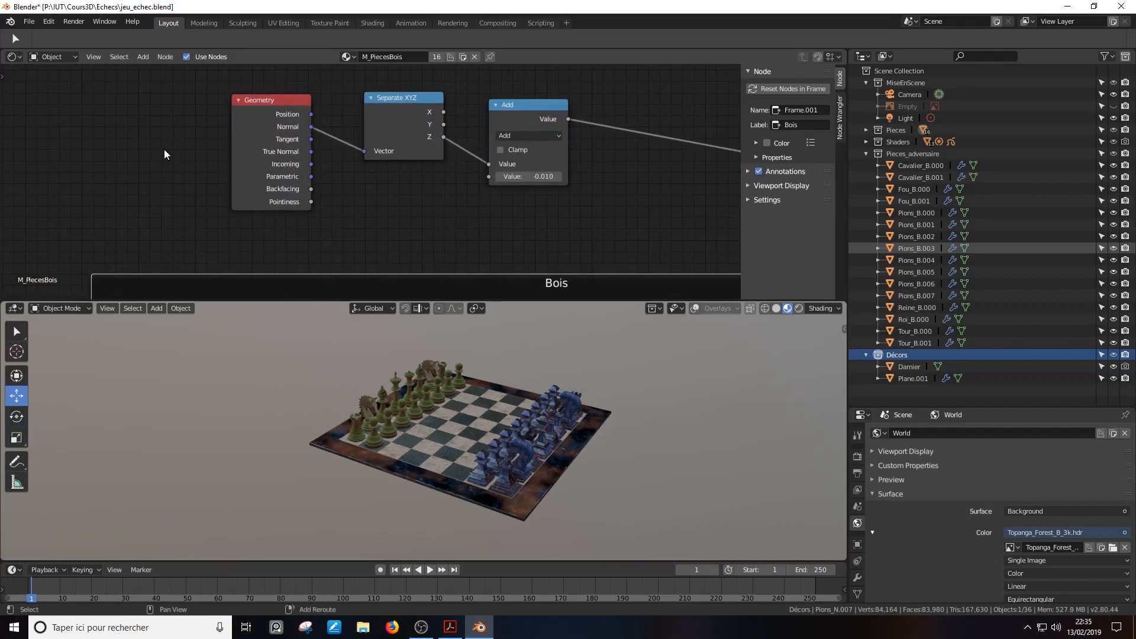
# Look up the Geometry node among the input nodes that can be added to the material
pyautogui.hotkey('shift', 'a')
pyautogui.moveTo(147, 96)
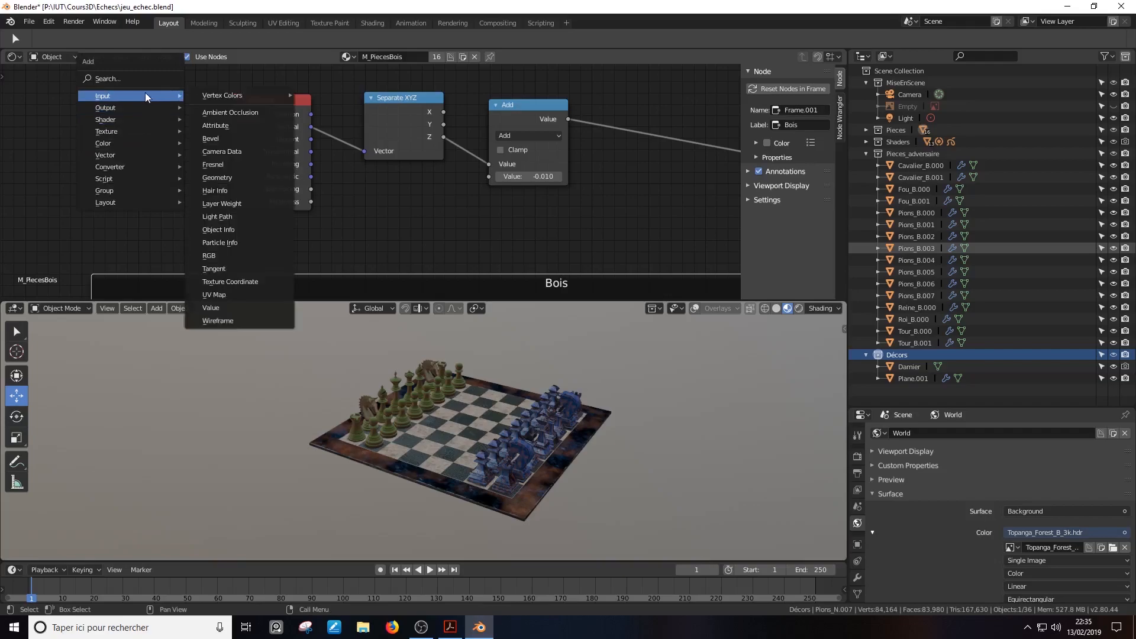
pyautogui.click(228, 177)
pyautogui.moveTo(502, 199); pyautogui.dragTo(576, 219, button='middle')
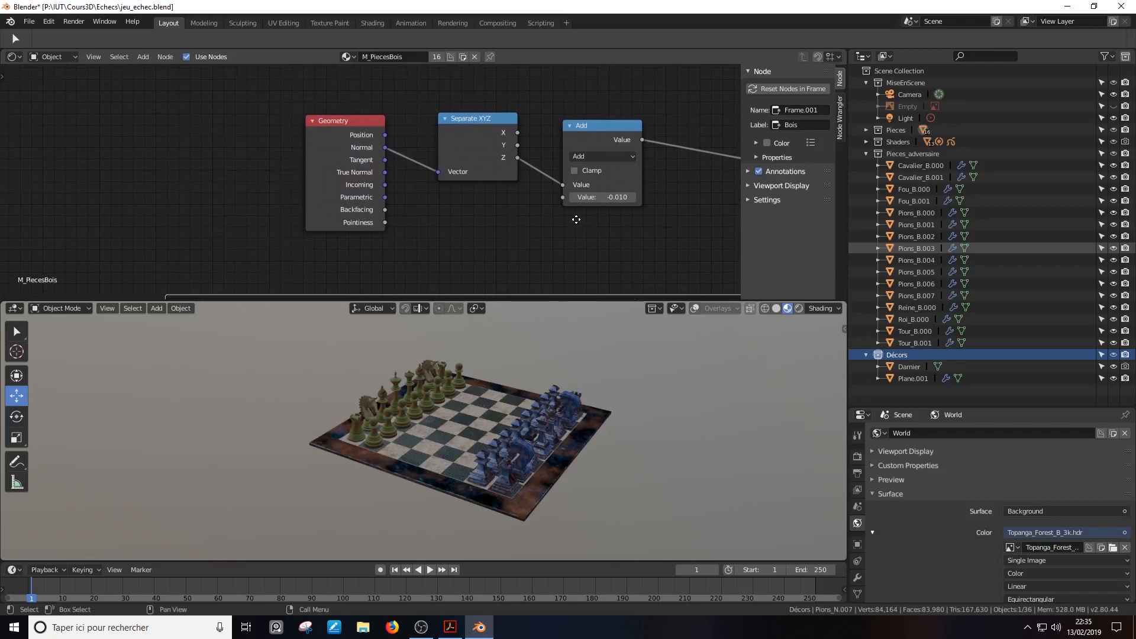
pyautogui.scroll(1, 438, 145)
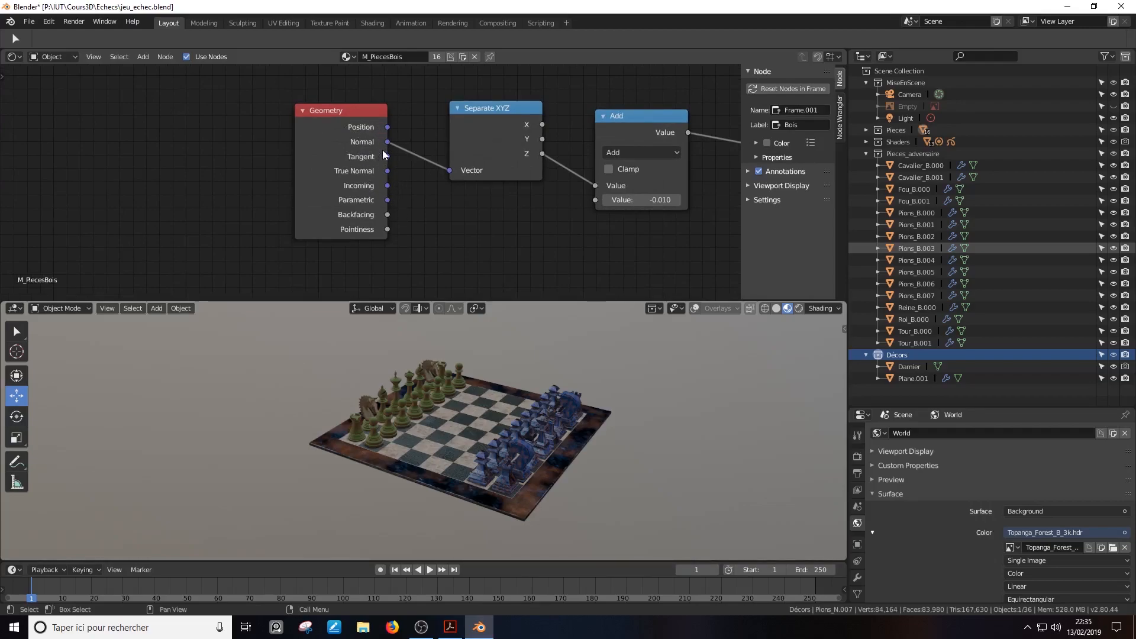
# Preview the Geometry node's Normal output on the chess pieces and inspect them up close
pyautogui.keyDown('ctrl'); pyautogui.keyDown('shift'); pyautogui.click(340, 113); pyautogui.keyUp('shift'); pyautogui.keyUp('ctrl')
pyautogui.keyDown('ctrl'); pyautogui.keyDown('shift'); pyautogui.click(339, 112); pyautogui.keyUp('shift'); pyautogui.keyUp('ctrl')
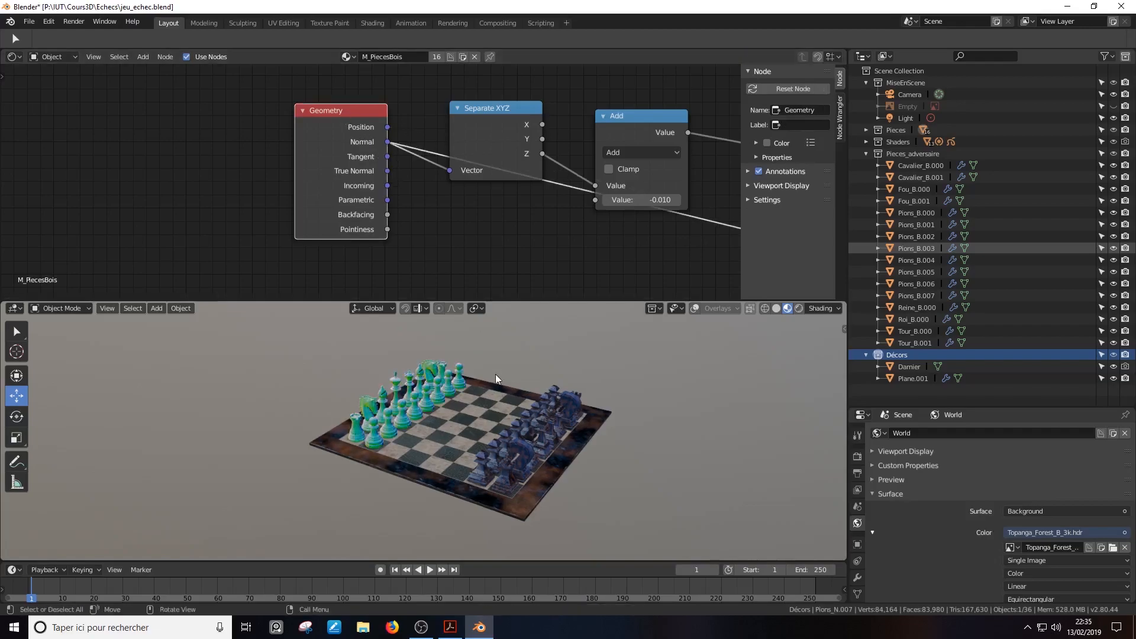
pyautogui.moveTo(371, 419)
pyautogui.mouseDown(button='middle')
pyautogui.moveTo(397, 393)
pyautogui.moveTo(548, 370)
pyautogui.moveTo(334, 405)
pyautogui.moveTo(464, 391)
pyautogui.moveTo(590, 347)
pyautogui.moveTo(613, 365)
pyautogui.moveTo(604, 355)
pyautogui.mouseUp(button='middle')
# Preview the Separate XYZ node's X, Y and Z outputs one after another, inspecting the pieces from several sides
pyautogui.keyDown('ctrl'); pyautogui.keyDown('shift'); pyautogui.click(493, 124); pyautogui.keyUp('shift'); pyautogui.keyUp('ctrl')
pyautogui.moveTo(450, 323); pyautogui.dragTo(311, 460, button='middle')
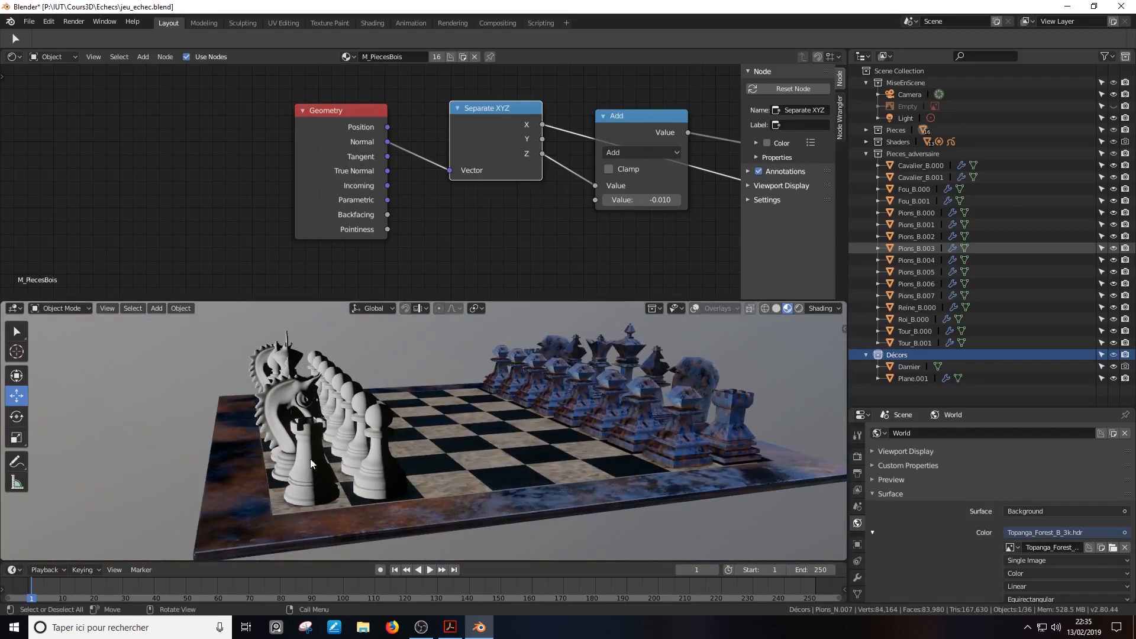
pyautogui.keyDown('ctrl'); pyautogui.keyDown('shift'); pyautogui.click(492, 118); pyautogui.keyUp('shift'); pyautogui.keyUp('ctrl')
pyautogui.moveTo(414, 342); pyautogui.dragTo(512, 336, button='middle')
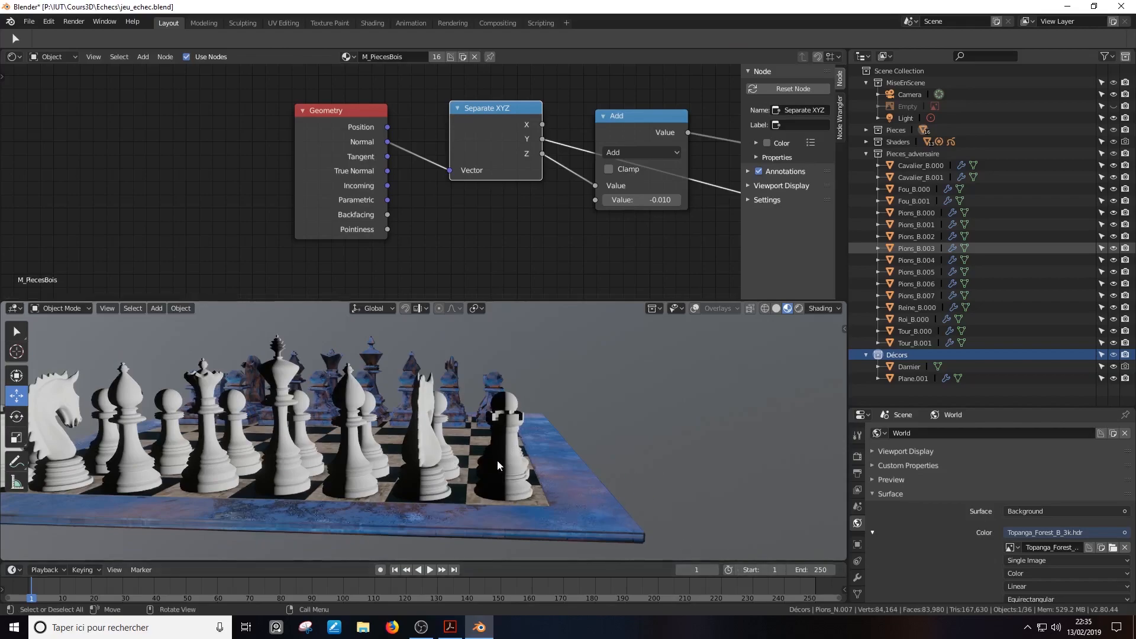
pyautogui.keyDown('ctrl'); pyautogui.keyDown('shift'); pyautogui.click(498, 136); pyautogui.keyUp('shift'); pyautogui.keyUp('ctrl')
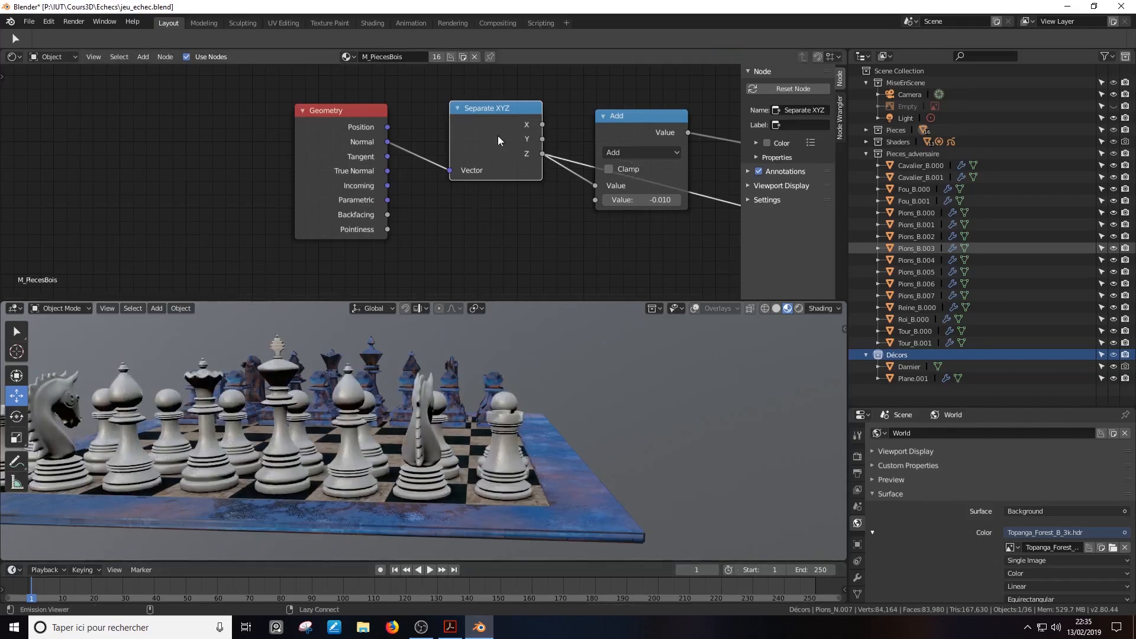
pyautogui.moveTo(528, 485); pyautogui.dragTo(349, 489, button='middle')
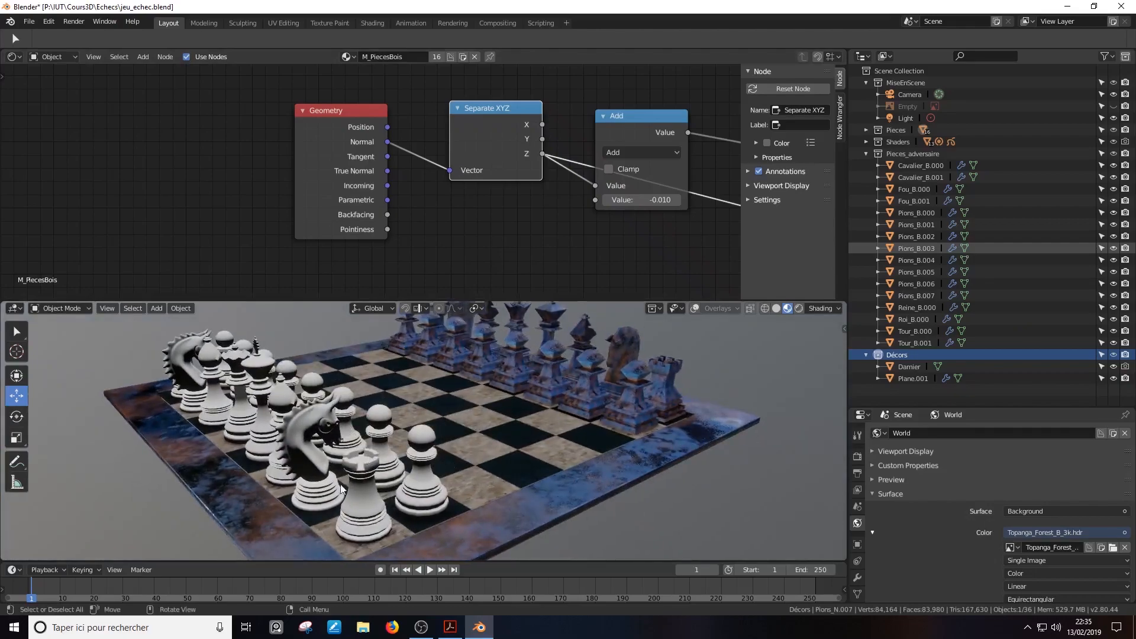
pyautogui.moveTo(460, 419); pyautogui.dragTo(367, 414, button='middle')
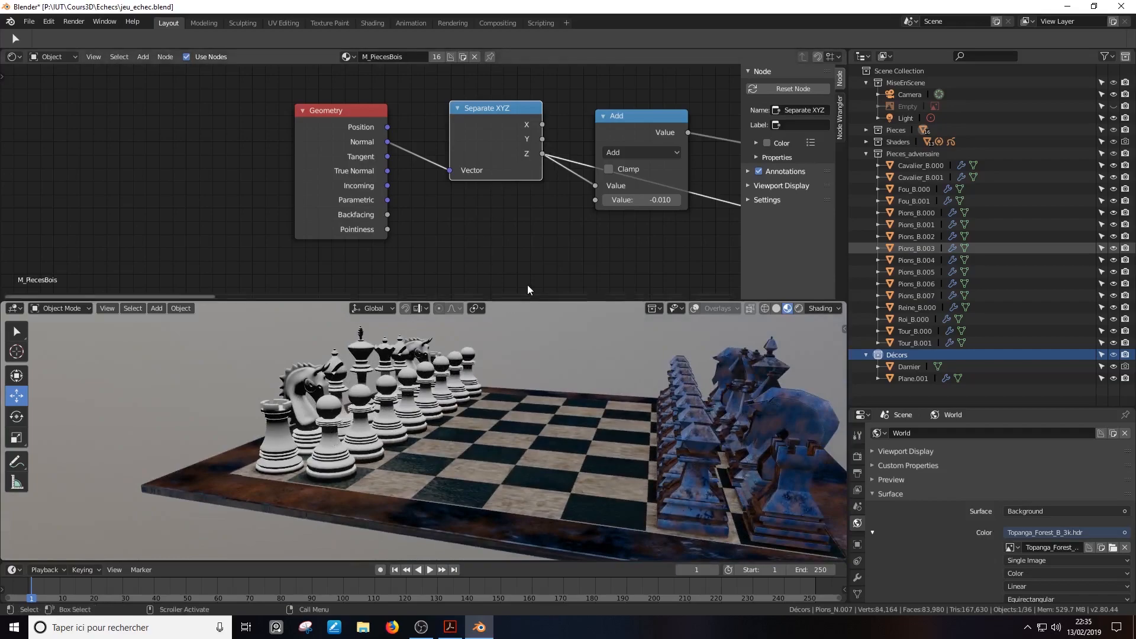
pyautogui.moveTo(560, 264)
pyautogui.mouseDown(button='middle')
pyautogui.moveTo(530, 266)
pyautogui.moveTo(555, 272)
pyautogui.mouseUp(button='middle')
pyautogui.scroll(4, 404, 448)
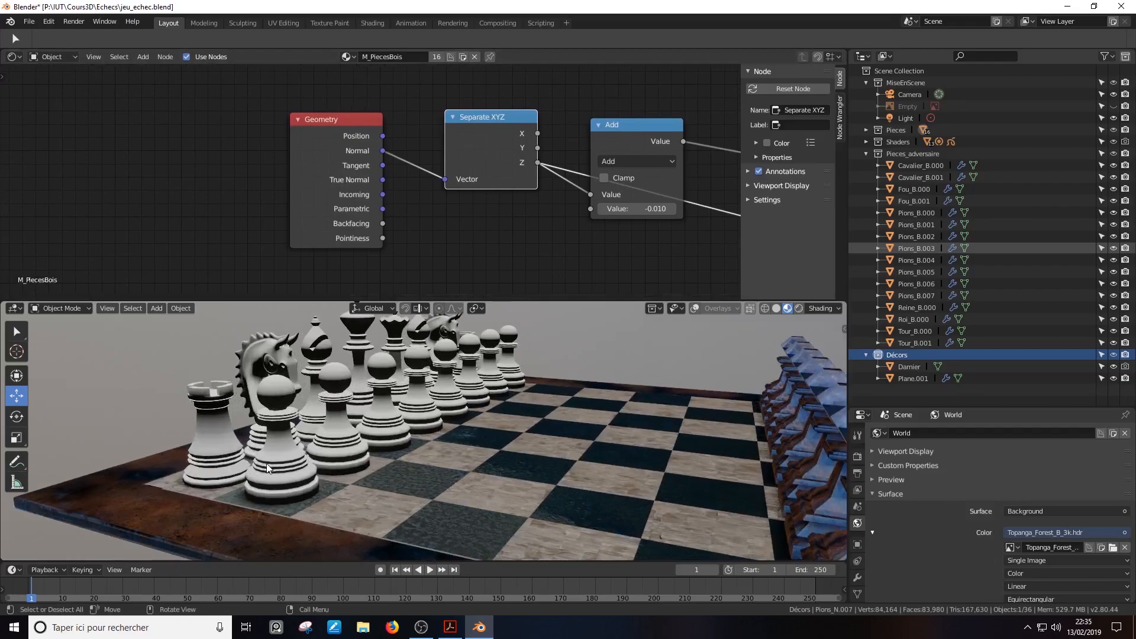
# Preview the Add math node's output on the pieces in a closer view
pyautogui.moveTo(627, 153); pyautogui.dragTo(326, 188, button='middle')
pyautogui.keyDown('ctrl'); pyautogui.keyDown('shift'); pyautogui.click(331, 174); pyautogui.keyUp('shift'); pyautogui.keyUp('ctrl')
pyautogui.scroll(-1, 373, 193)
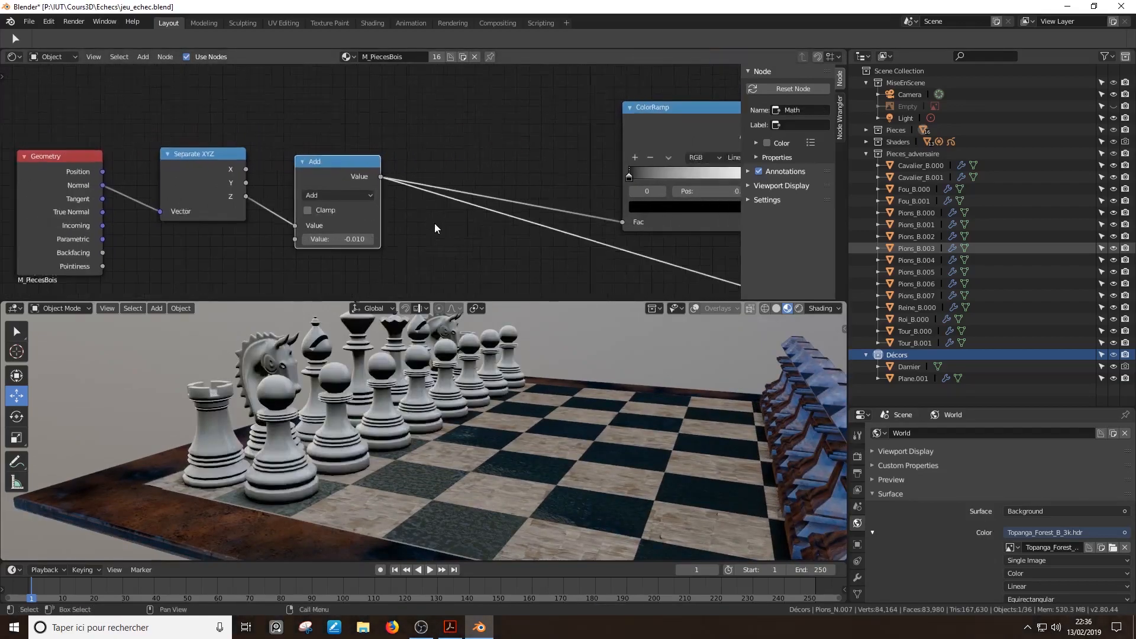
pyautogui.scroll(3, 419, 353)
pyautogui.moveTo(308, 278); pyautogui.dragTo(389, 271, button='middle')
pyautogui.scroll(2, 454, 238)
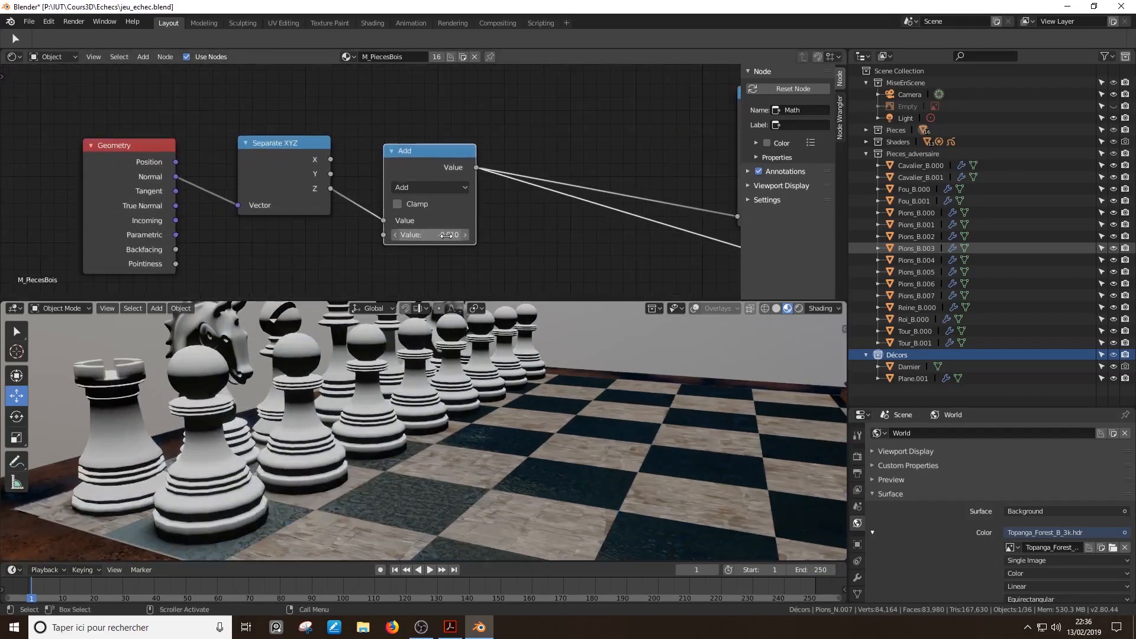
# Try different second values in the Add math node, such as 0.590, 0.290 and -0.210, to compare the mask
pyautogui.click(455, 245)
pyautogui.write('0.49')
pyautogui.press('Return')
pyautogui.click(455, 243)
pyautogui.write('-0.31')
pyautogui.press('Return')
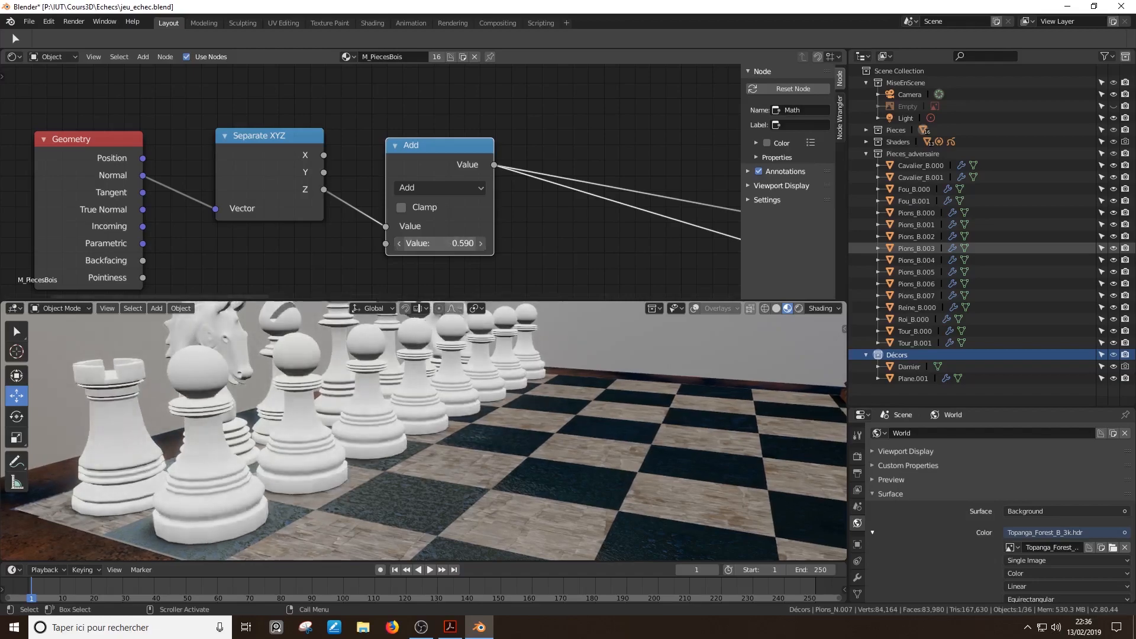
pyautogui.hotkey('ctrl', 'z')
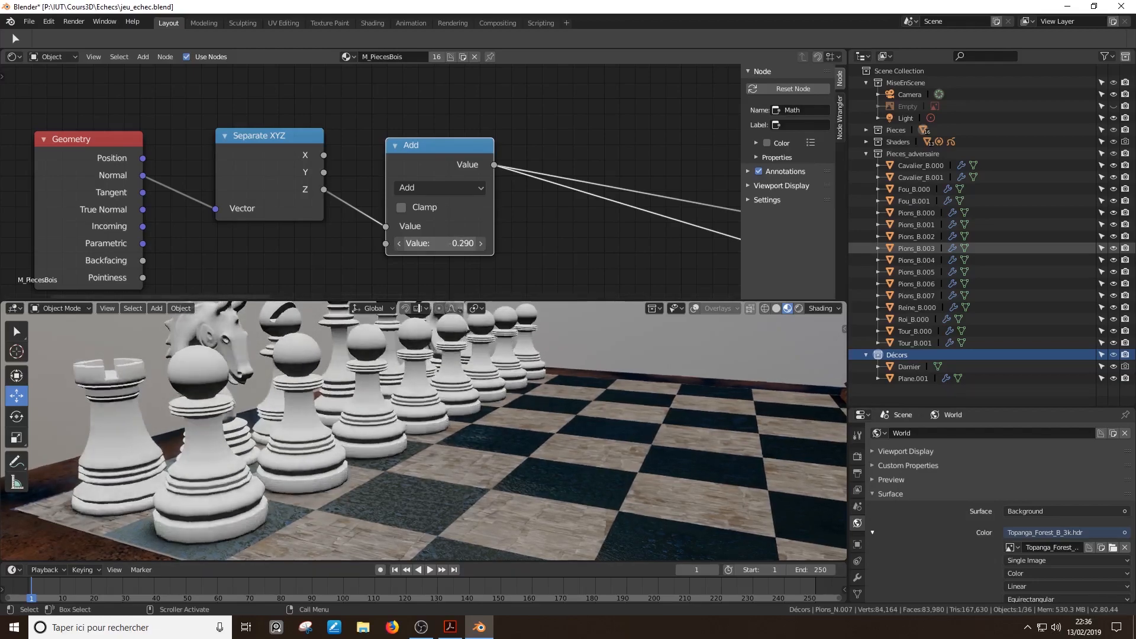
pyautogui.hotkey('ctrl', 'shift', 'z')
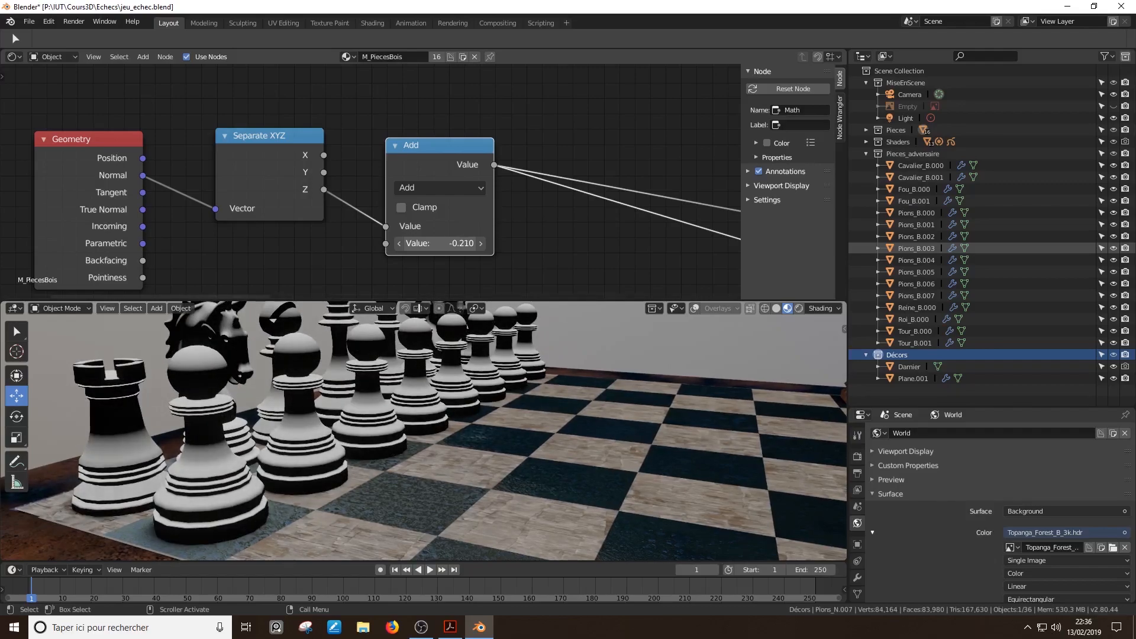
# Set the Add math node's second value to -0.1
pyautogui.click(451, 244)
pyautogui.write('-0.11')
pyautogui.click(451, 245)
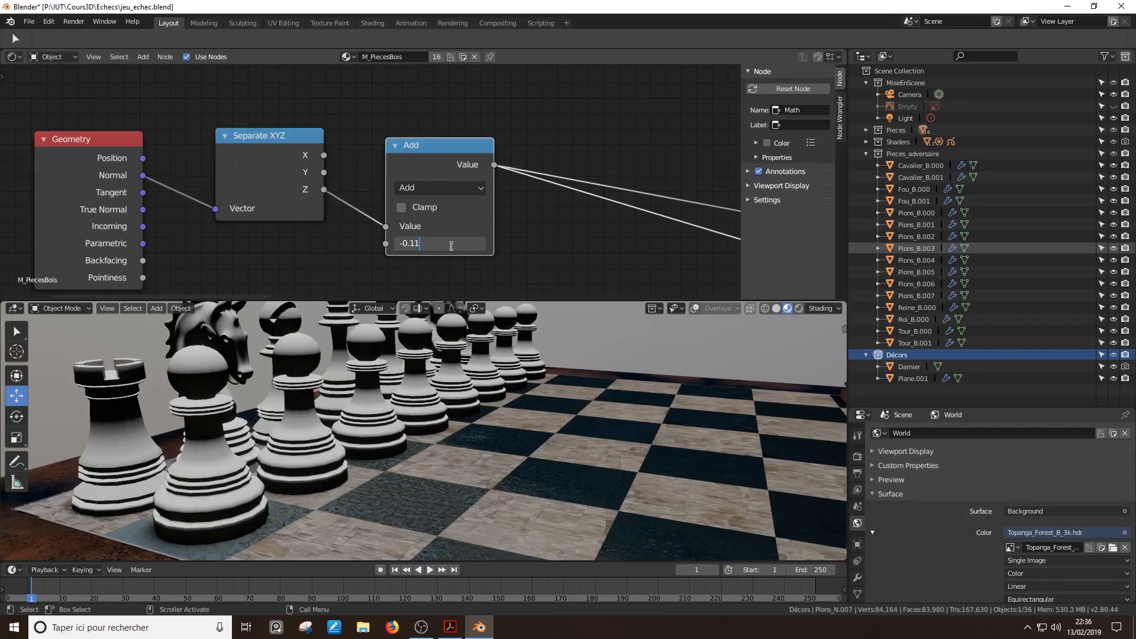
pyautogui.press('BackSpace')
pyautogui.press('Return')
# Preview the output of the ColorRamp that follows the Add math node on the pieces
pyautogui.scroll(-3, 464, 233)
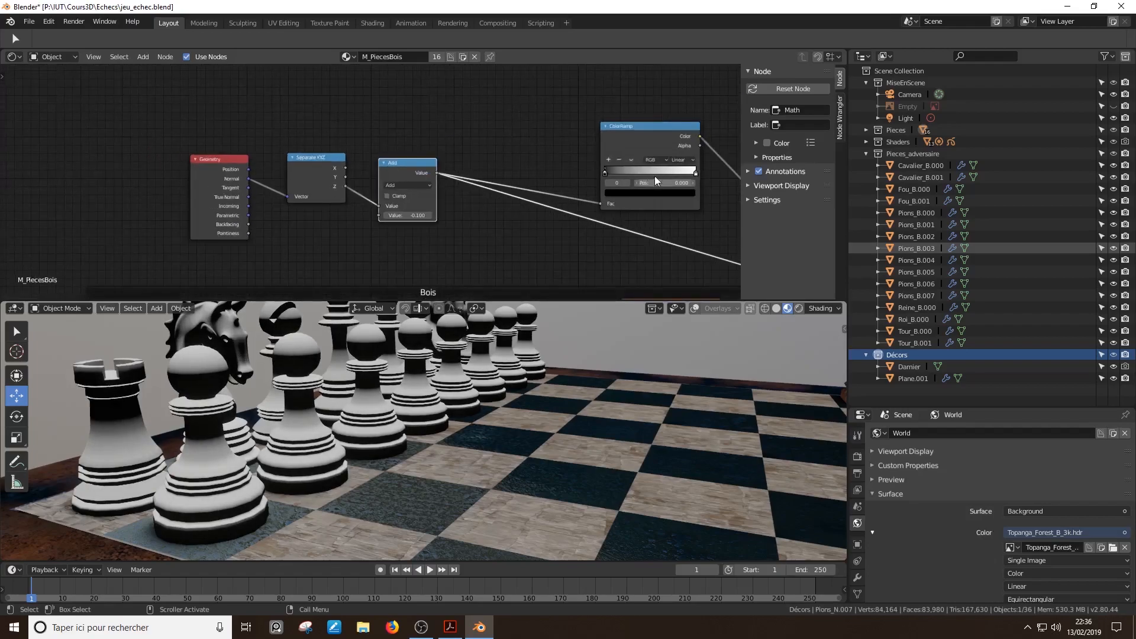
pyautogui.keyDown('ctrl'); pyautogui.keyDown('shift'); pyautogui.click(655, 149); pyautogui.keyUp('shift'); pyautogui.keyUp('ctrl')
pyautogui.moveTo(638, 152); pyautogui.dragTo(532, 194, button='middle')
pyautogui.scroll(1, 531, 194)
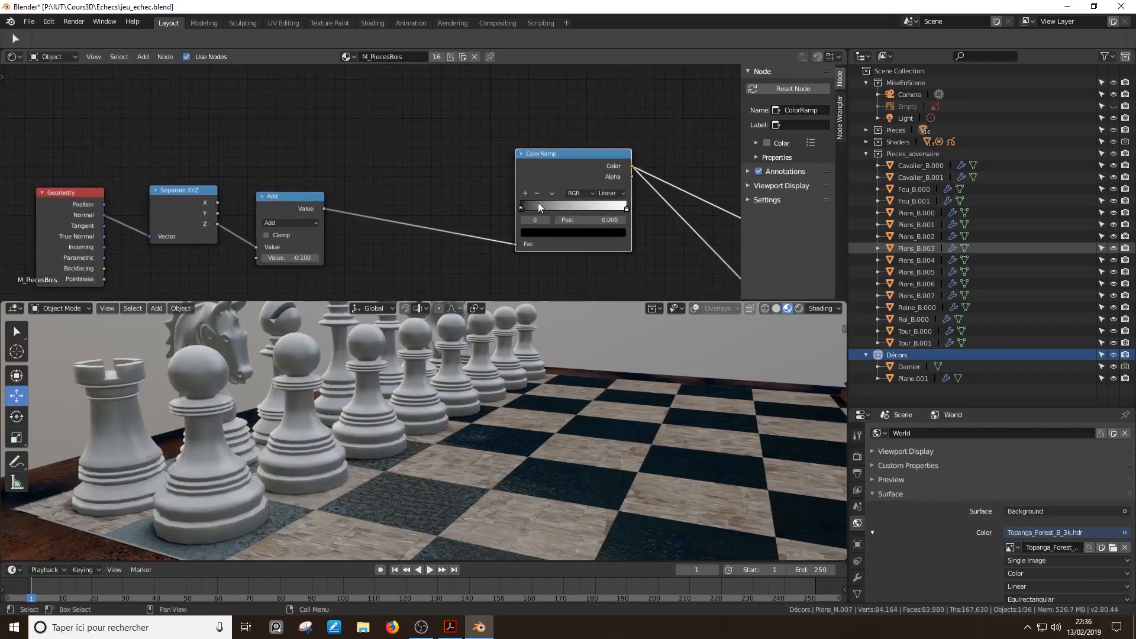
pyautogui.moveTo(536, 209)
pyautogui.mouseDown()
pyautogui.moveTo(558, 209)
pyautogui.moveTo(525, 212)
pyautogui.moveTo(576, 214)
pyautogui.moveTo(519, 208)
pyautogui.mouseUp()
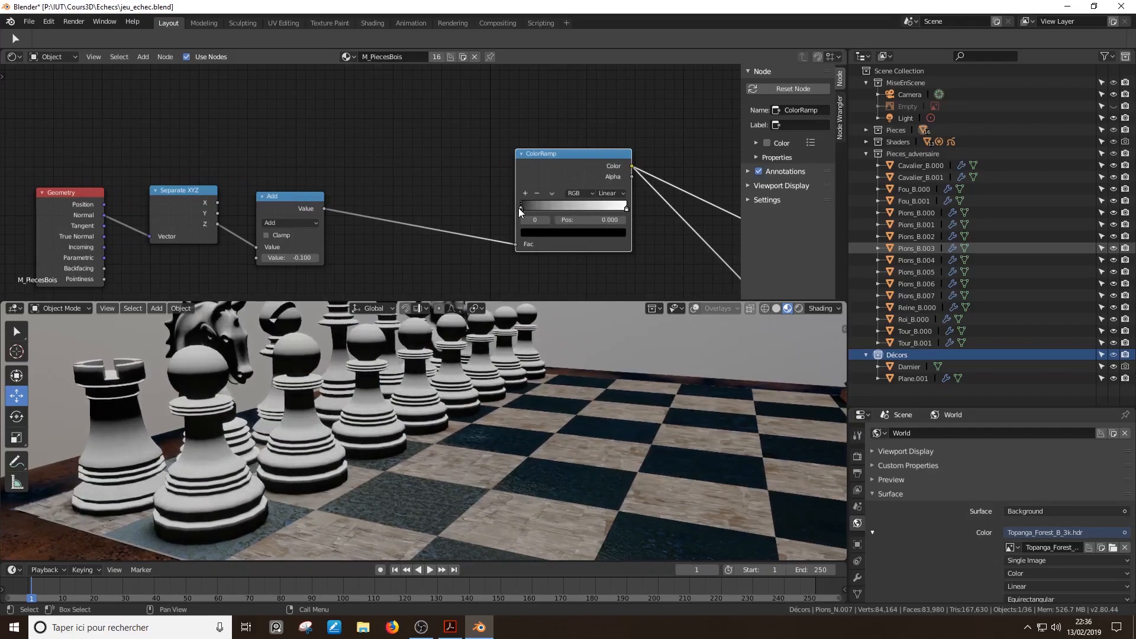
# Preview the roughness image texture of the lower worn wood frame on the pieces
pyautogui.scroll(-2, 616, 214)
pyautogui.scroll(-4, 617, 214)
pyautogui.moveTo(608, 223); pyautogui.dragTo(457, 125, button='middle')
pyautogui.scroll(-2, 472, 158)
pyautogui.scroll(2, 473, 157)
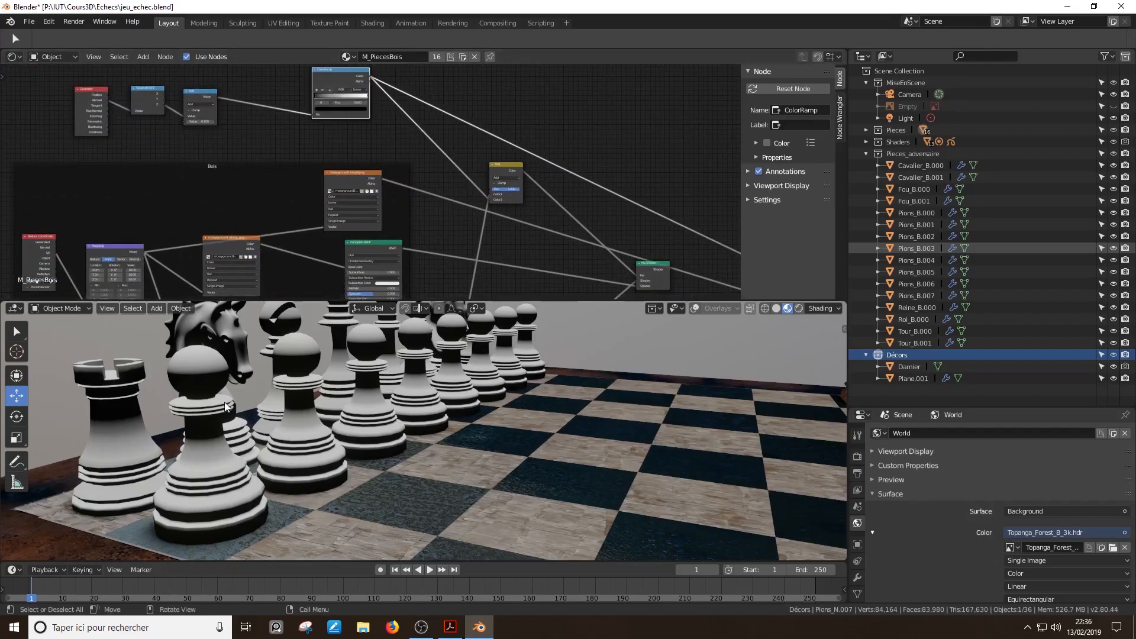
pyautogui.moveTo(565, 249); pyautogui.dragTo(752, 32, button='middle')
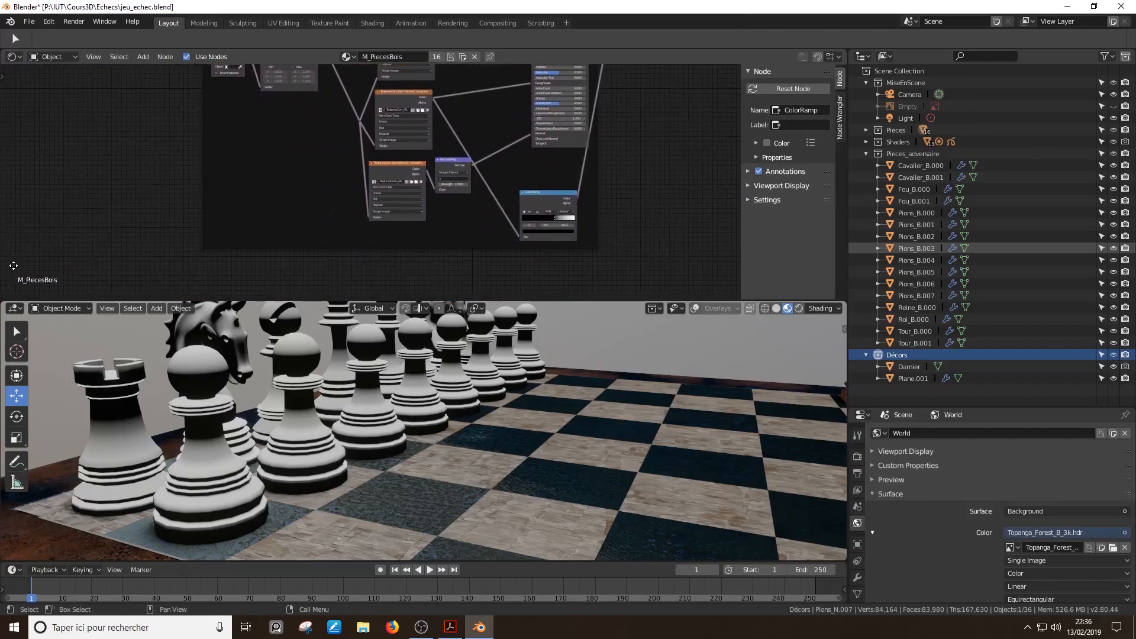
pyautogui.moveTo(480, 166); pyautogui.dragTo(477, 211, button='middle')
pyautogui.scroll(3, 446, 187)
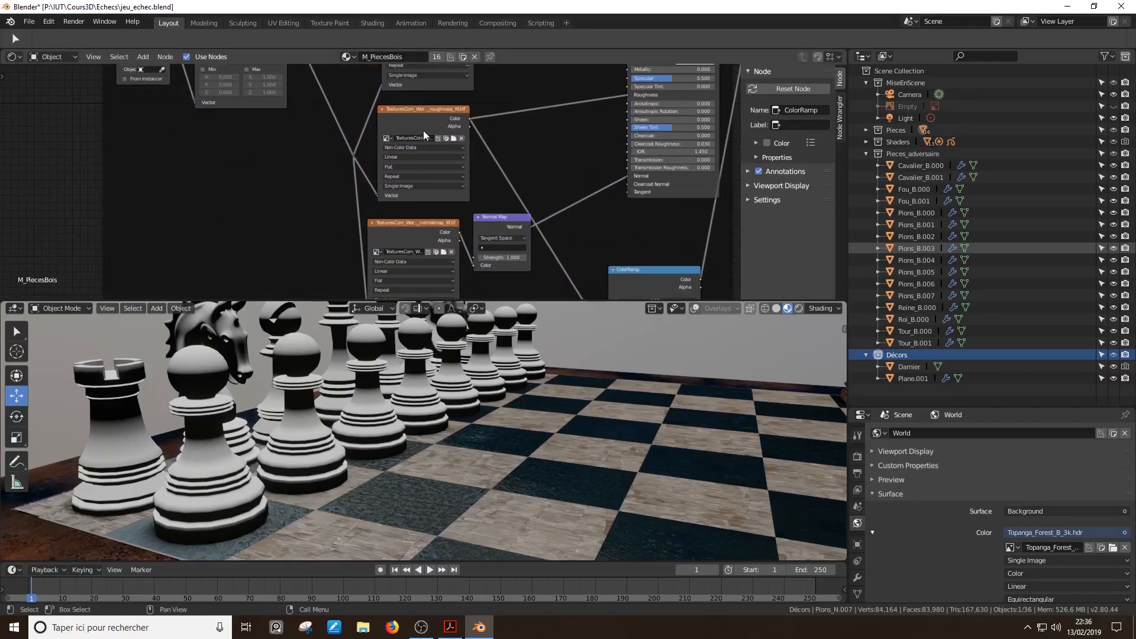
pyautogui.keyDown('ctrl'); pyautogui.keyDown('shift'); pyautogui.click(424, 119); pyautogui.keyUp('shift'); pyautogui.keyUp('ctrl')
pyautogui.moveTo(304, 419); pyautogui.dragTo(286, 404, button='middle')
# Preview the ColorRamp fed by the wood roughness texture and inspect its contrast on the pieces
pyautogui.moveTo(566, 173); pyautogui.dragTo(478, 152, button='middle')
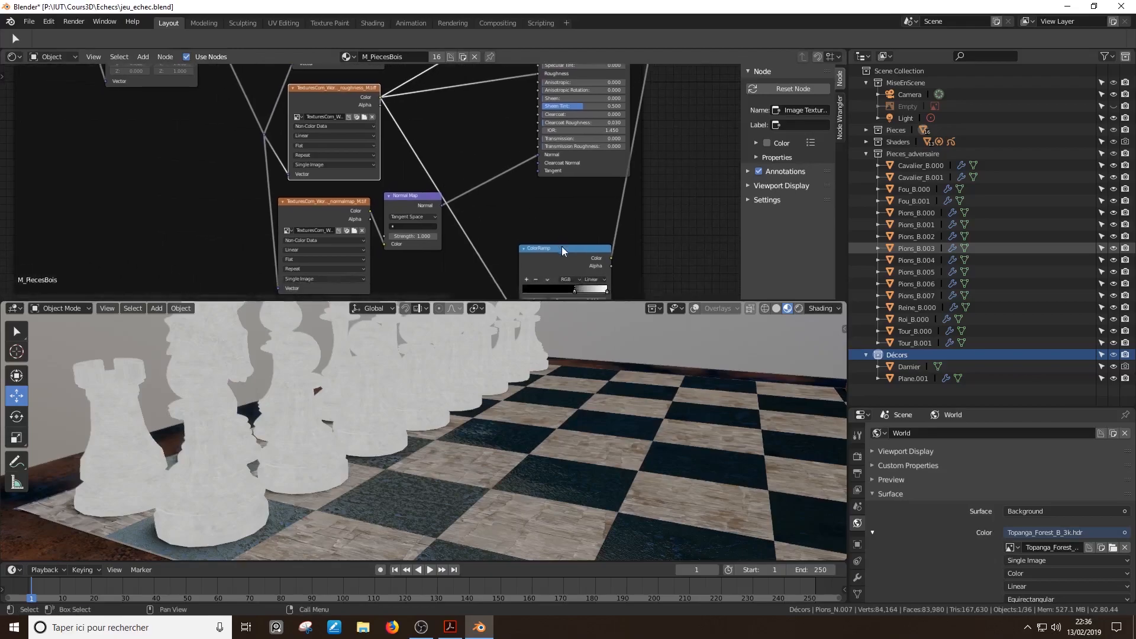
pyautogui.keyDown('ctrl'); pyautogui.keyDown('shift'); pyautogui.click(563, 260); pyautogui.keyUp('shift'); pyautogui.keyUp('ctrl')
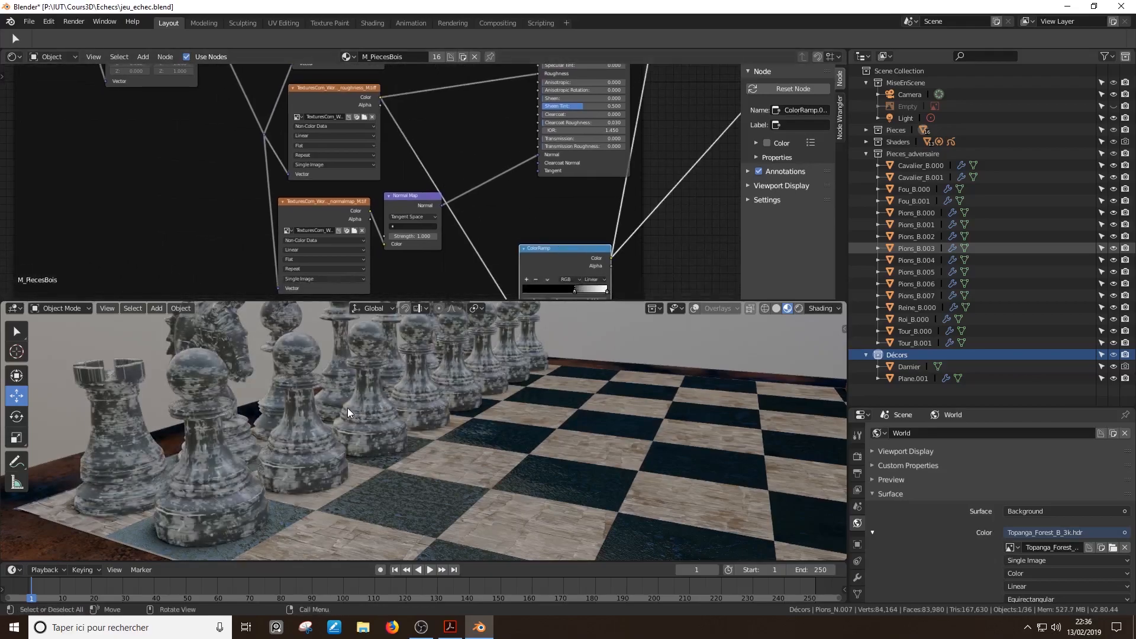
pyautogui.scroll(2, 348, 408)
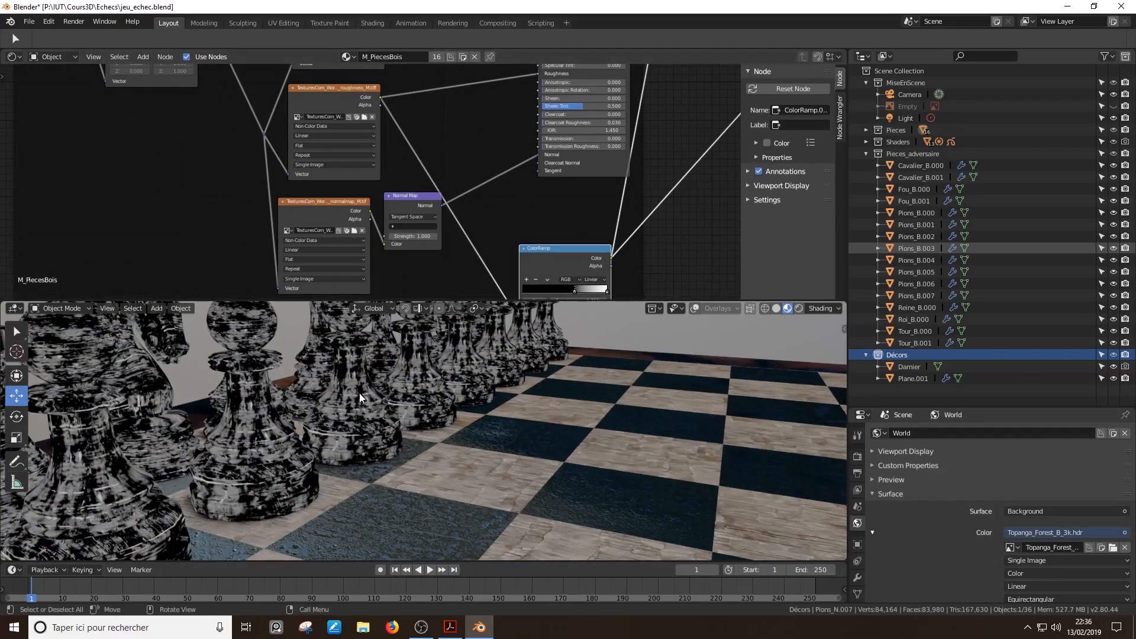
pyautogui.scroll(1, 362, 397)
pyautogui.scroll(-1, 677, 166)
# Preview the output of the Add color node that combines the two ColorRamps and inspect the mask on the pieces
pyautogui.moveTo(677, 166); pyautogui.dragTo(462, 195, button='middle')
pyautogui.scroll(3, 439, 172)
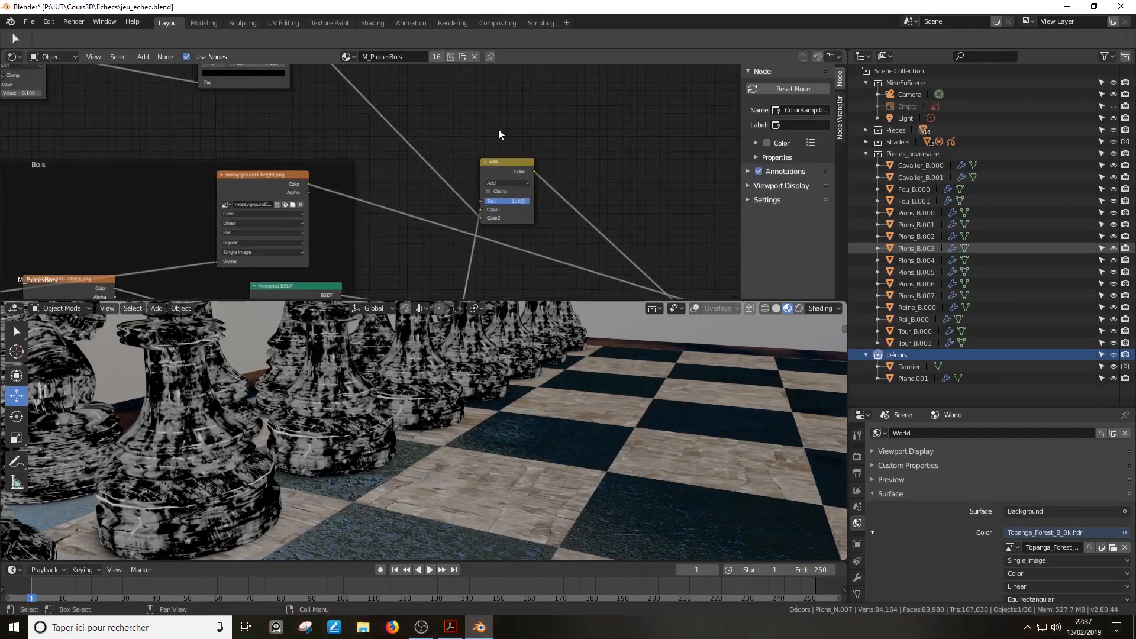
pyautogui.moveTo(499, 128); pyautogui.dragTo(400, 185, button='middle')
pyautogui.hotkey('shift', 'a')
pyautogui.moveTo(512, 183)
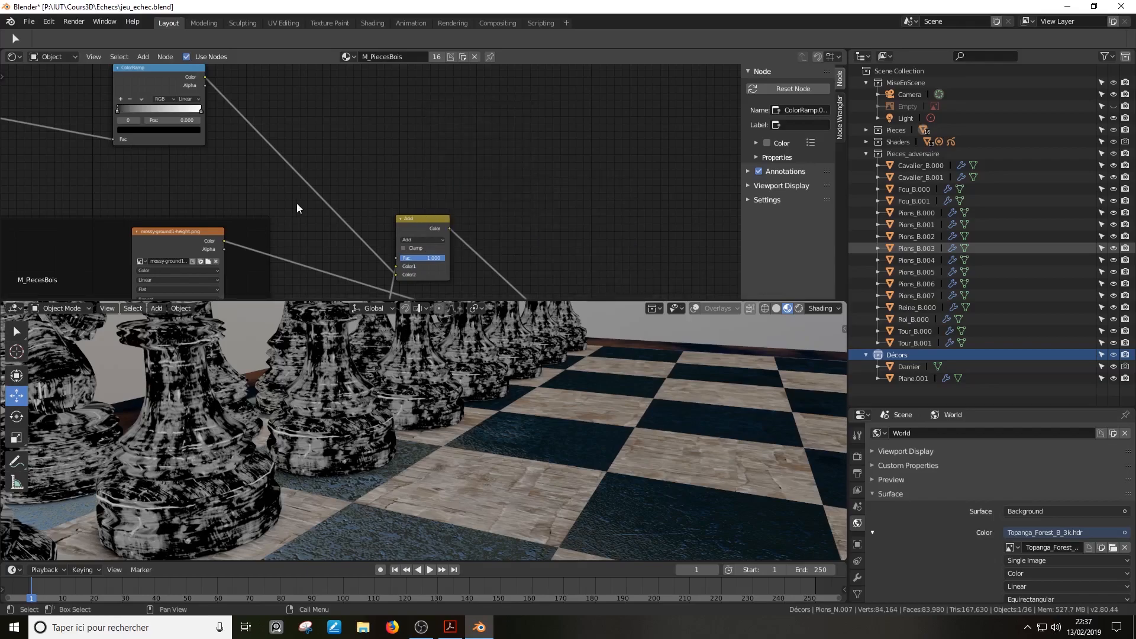
pyautogui.click(414, 226)
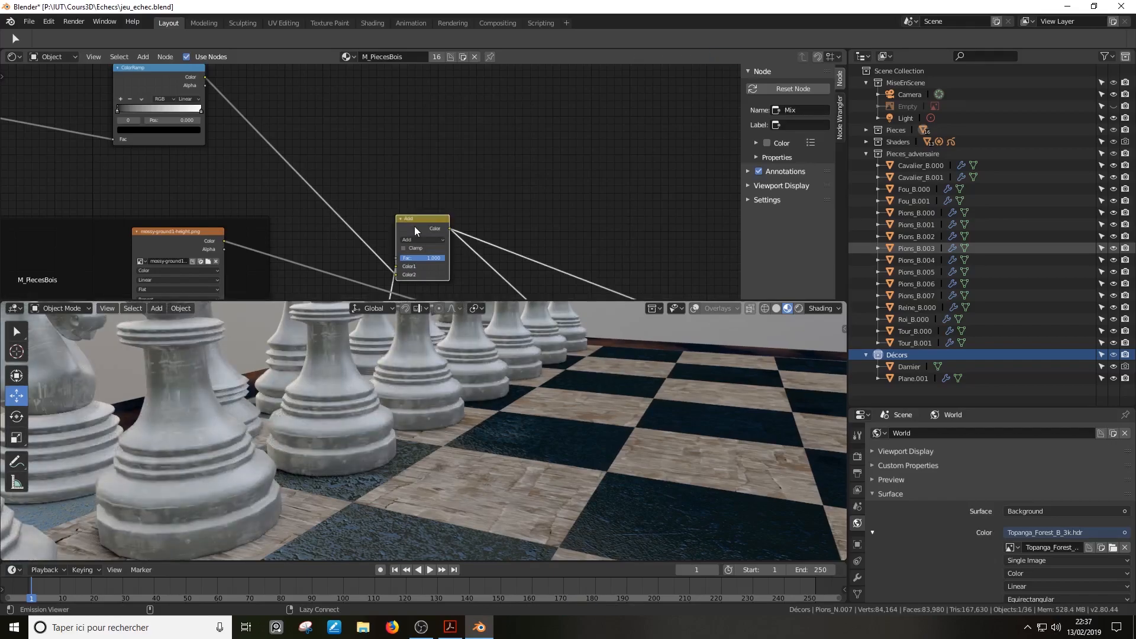
pyautogui.scroll(-1, 398, 400)
pyautogui.moveTo(319, 371); pyautogui.dragTo(302, 396, button='middle')
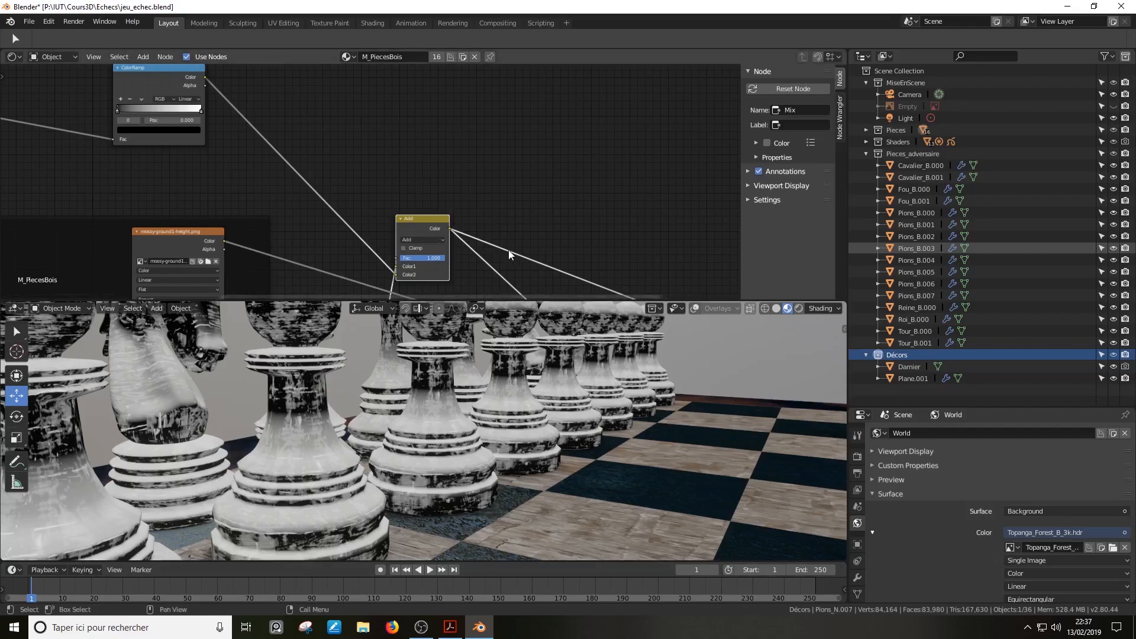
# Output the Mix Shader to the Material Output again, replacing the mask preview with the full wood and moss material
pyautogui.scroll(-2, 510, 253)
pyautogui.moveTo(521, 231); pyautogui.dragTo(355, 72, button='middle')
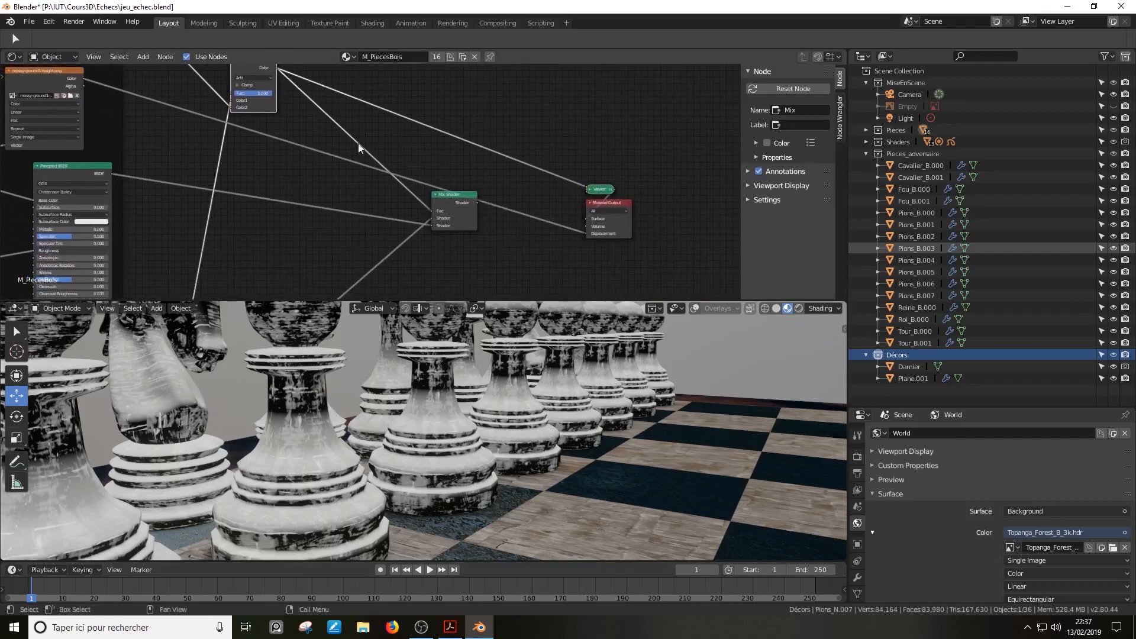
pyautogui.keyDown('ctrl'); pyautogui.keyDown('shift'); pyautogui.click(457, 200); pyautogui.keyUp('shift'); pyautogui.keyUp('ctrl')
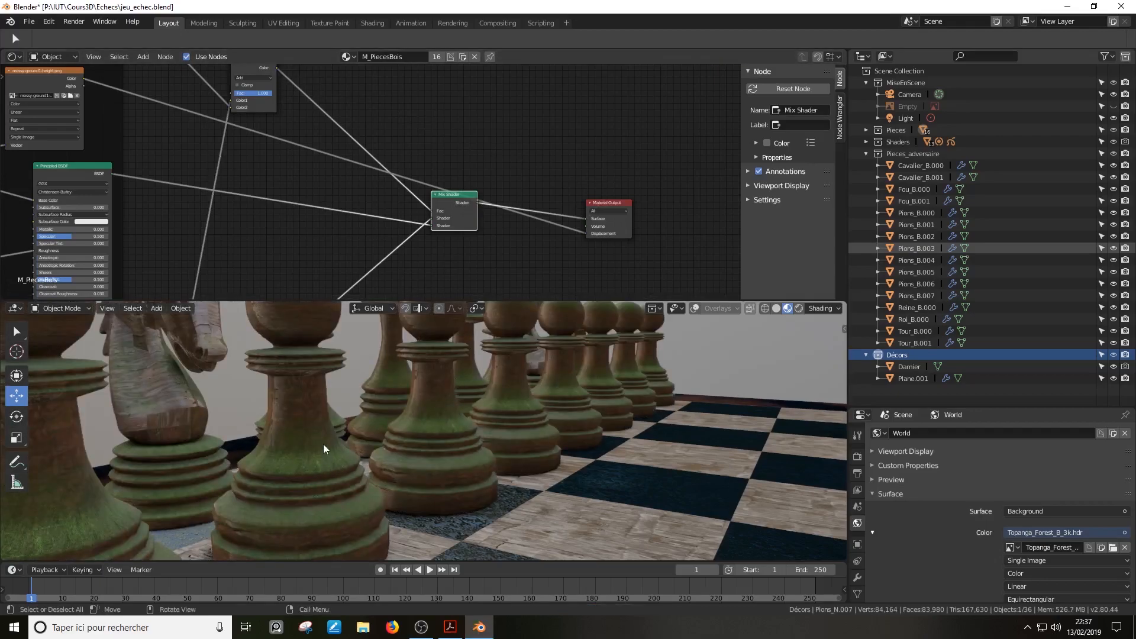
# Insert a ColorRamp node on the link between the Add color node and the Mix Shader's Fac input
pyautogui.scroll(5, 320, 432)
pyautogui.moveTo(384, 113); pyautogui.dragTo(446, 205, button='middle')
pyautogui.hotkey('shift', 'a')
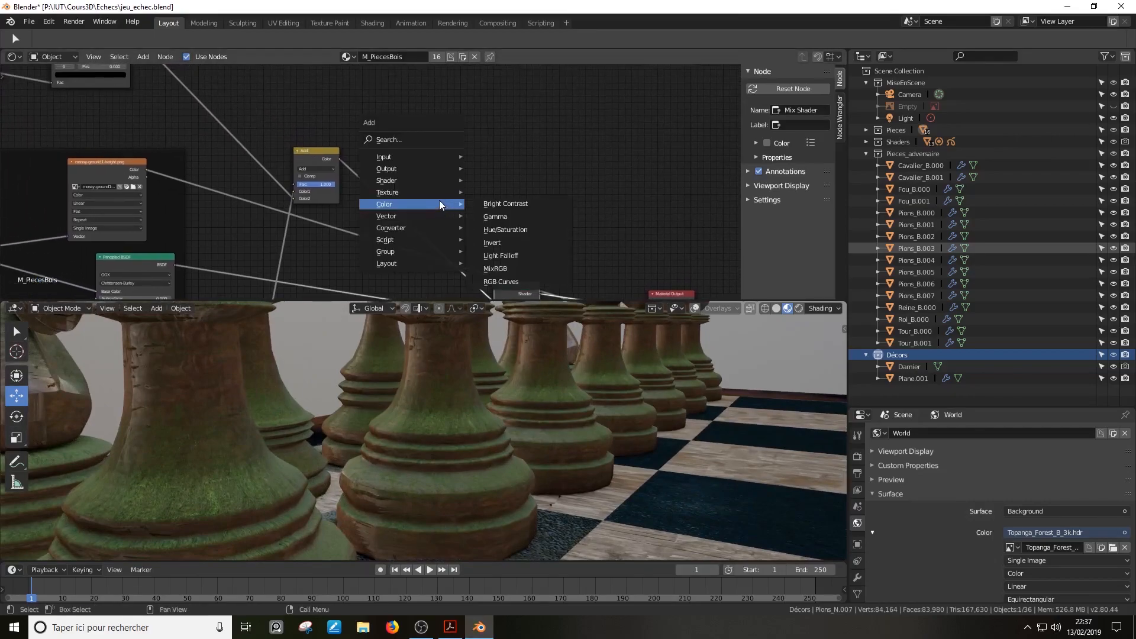
pyautogui.moveTo(439, 153)
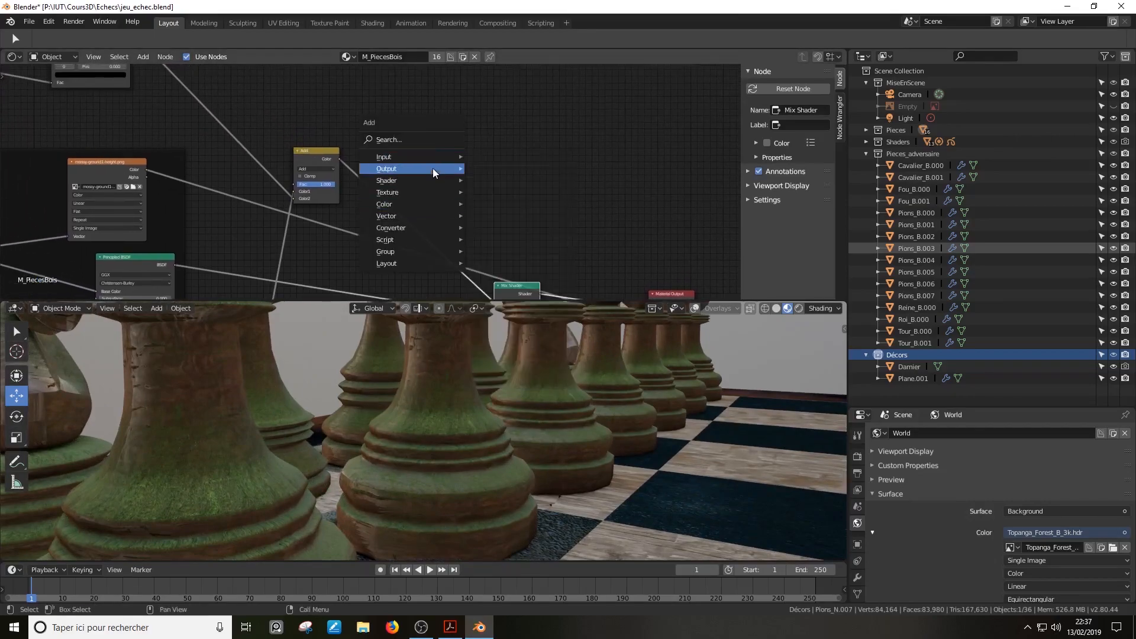
pyautogui.moveTo(426, 181)
pyautogui.moveTo(415, 226)
pyautogui.click(499, 240)
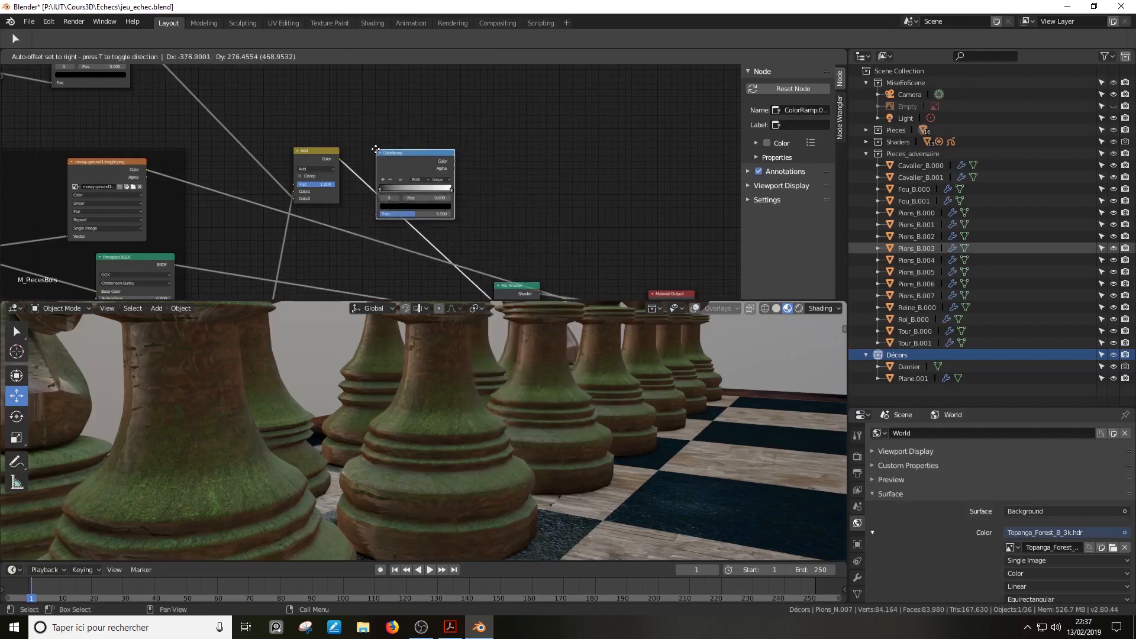
pyautogui.click(377, 157)
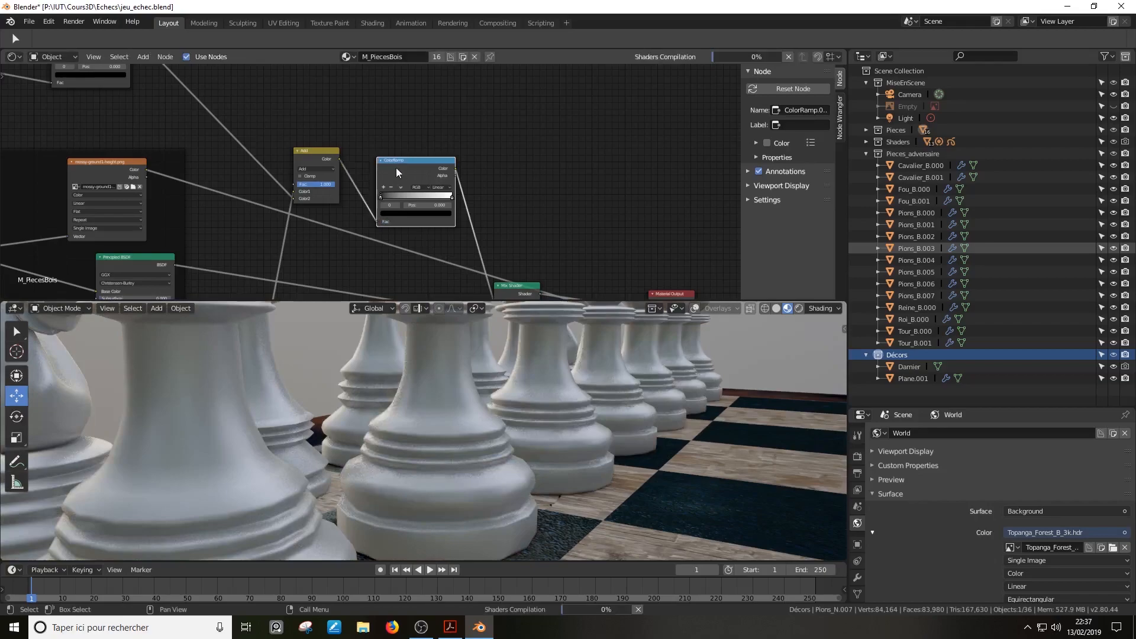
# Set the new ColorRamp's black stop to position 0.568 to reduce the moss, and check the coverage on the pieces
pyautogui.scroll(1, 415, 175)
pyautogui.moveTo(413, 212); pyautogui.dragTo(443, 204)
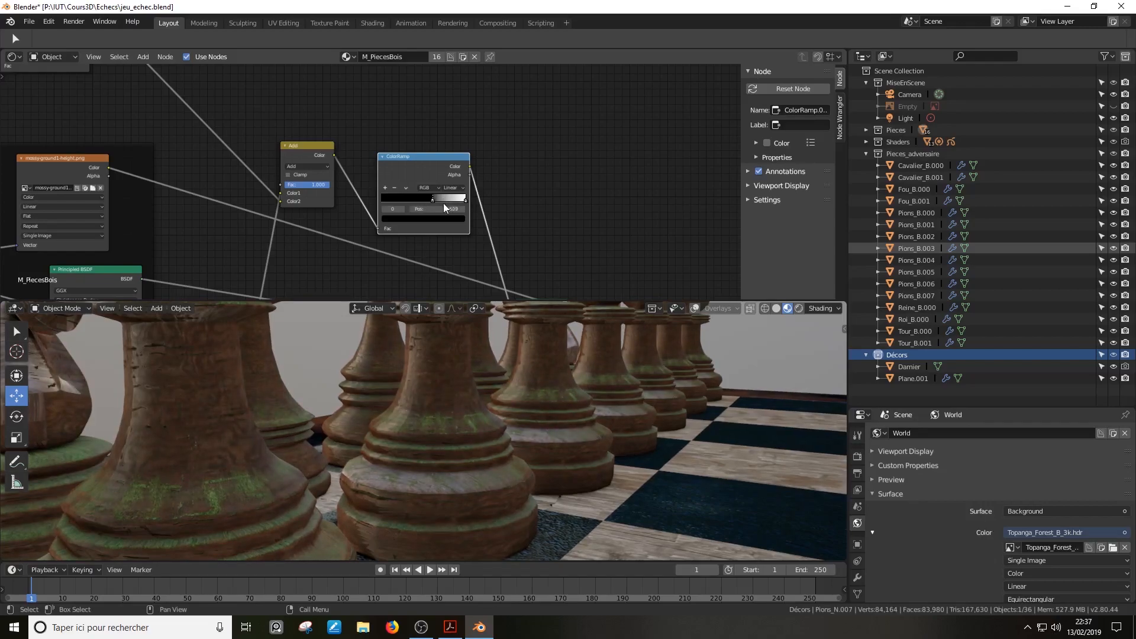
pyautogui.moveTo(399, 413); pyautogui.dragTo(513, 535, button='middle')
pyautogui.scroll(-5, 413, 404)
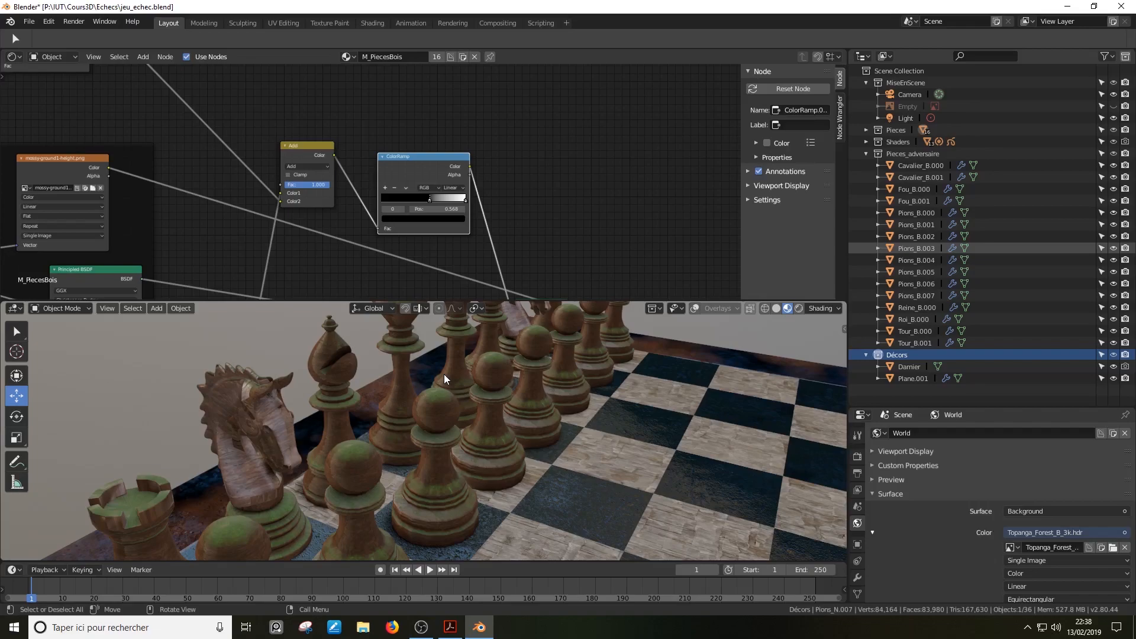
# Review the M_PiecesBois node tree from the mask and wood branches to the Material Output, alongside the pieces
pyautogui.scroll(-3, 289, 261)
pyautogui.moveTo(273, 225); pyautogui.dragTo(531, 258, button='middle')
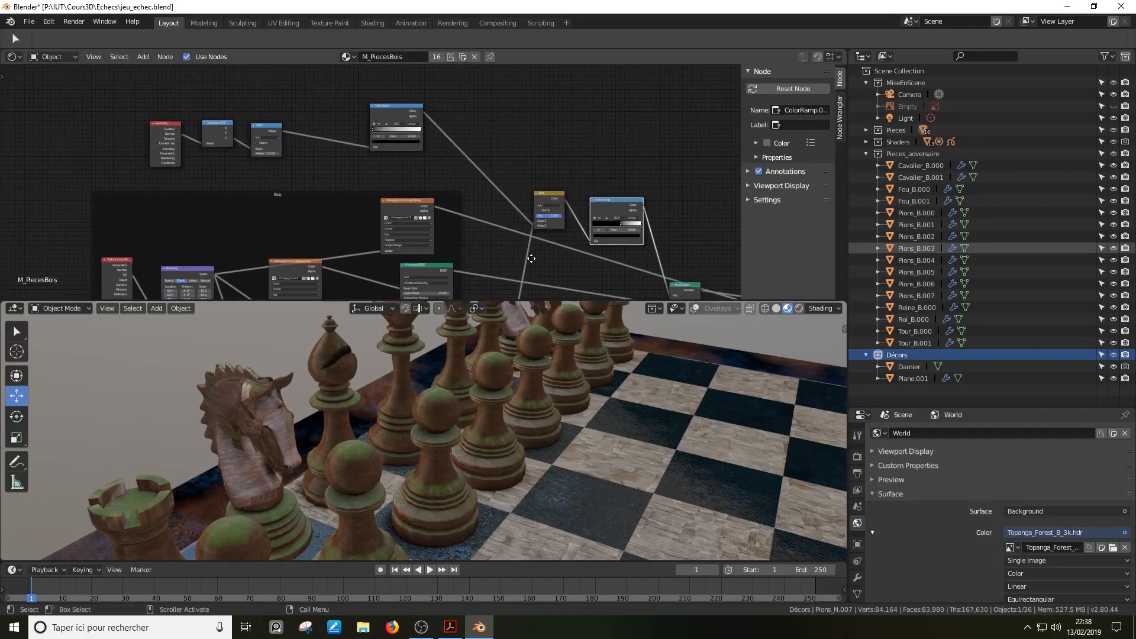
pyautogui.moveTo(458, 179); pyautogui.dragTo(417, 105, button='middle')
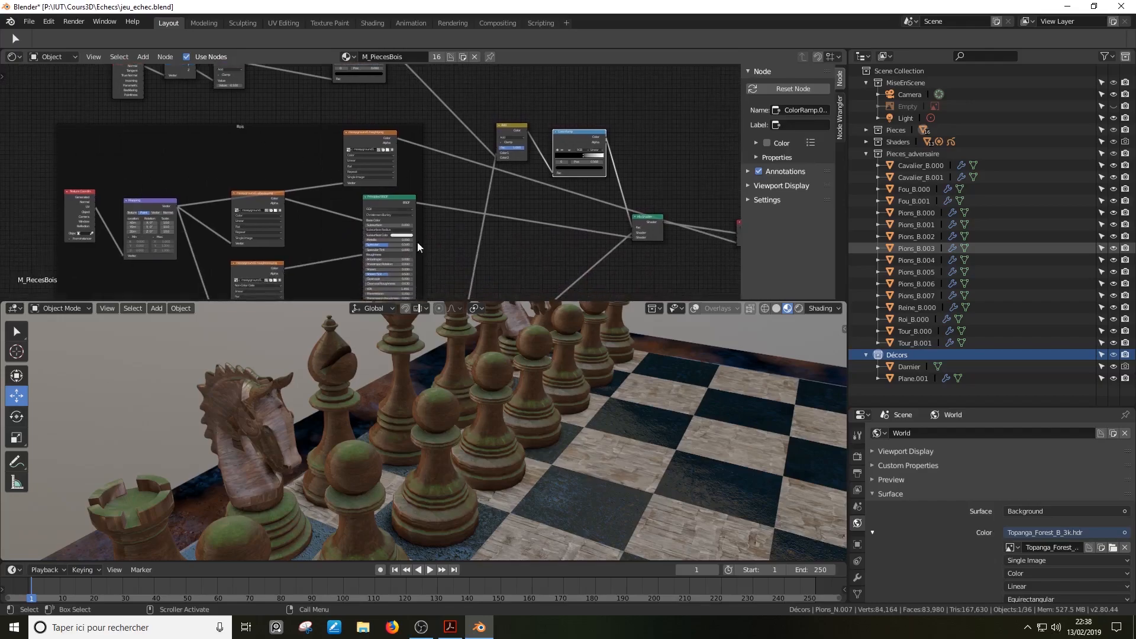
pyautogui.moveTo(468, 451); pyautogui.dragTo(461, 395, button='middle')
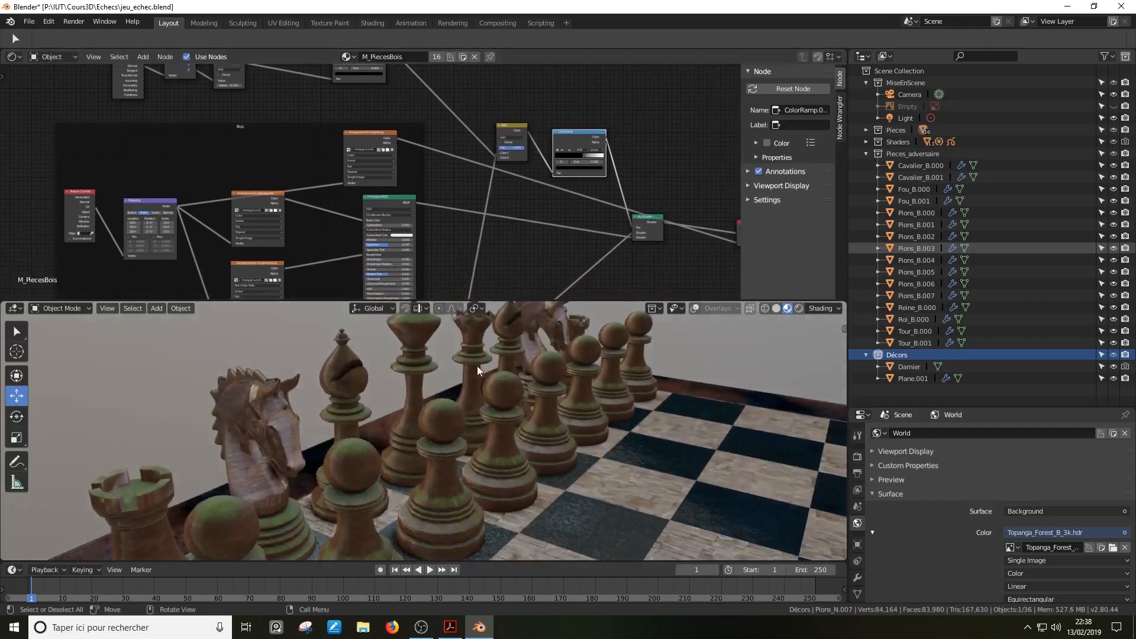
pyautogui.scroll(-1, 560, 191)
pyautogui.moveTo(560, 190); pyautogui.dragTo(570, 87, button='middle')
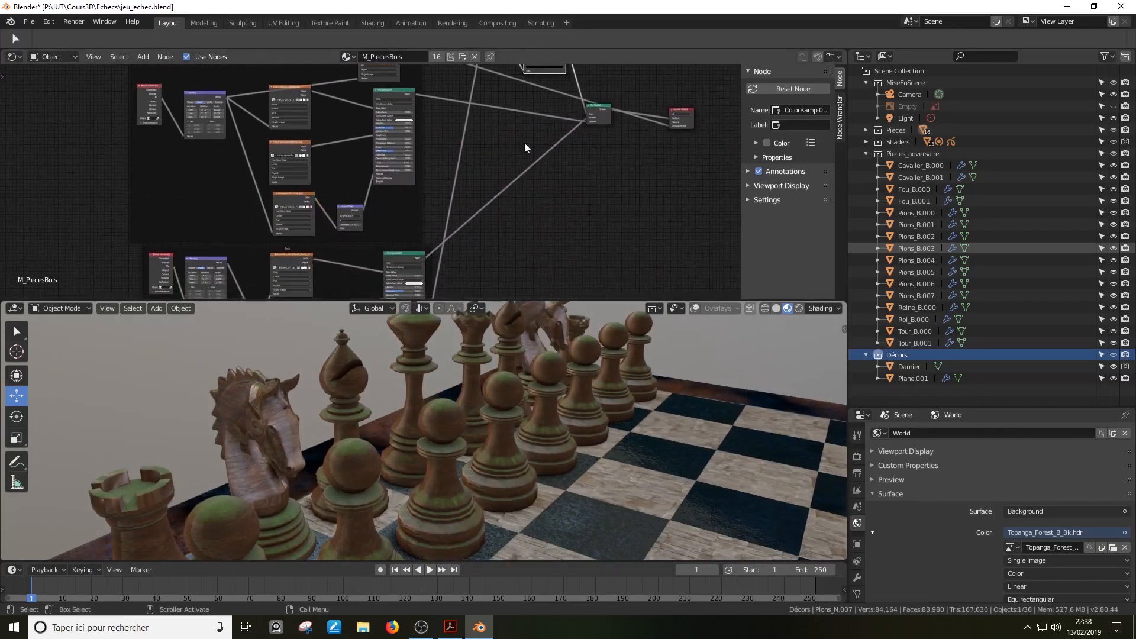
pyautogui.scroll(1, 583, 137)
pyautogui.moveTo(584, 137); pyautogui.dragTo(518, 66, button='middle')
pyautogui.scroll(1, 559, 242)
pyautogui.moveTo(559, 242); pyautogui.dragTo(399, 178, button='middle')
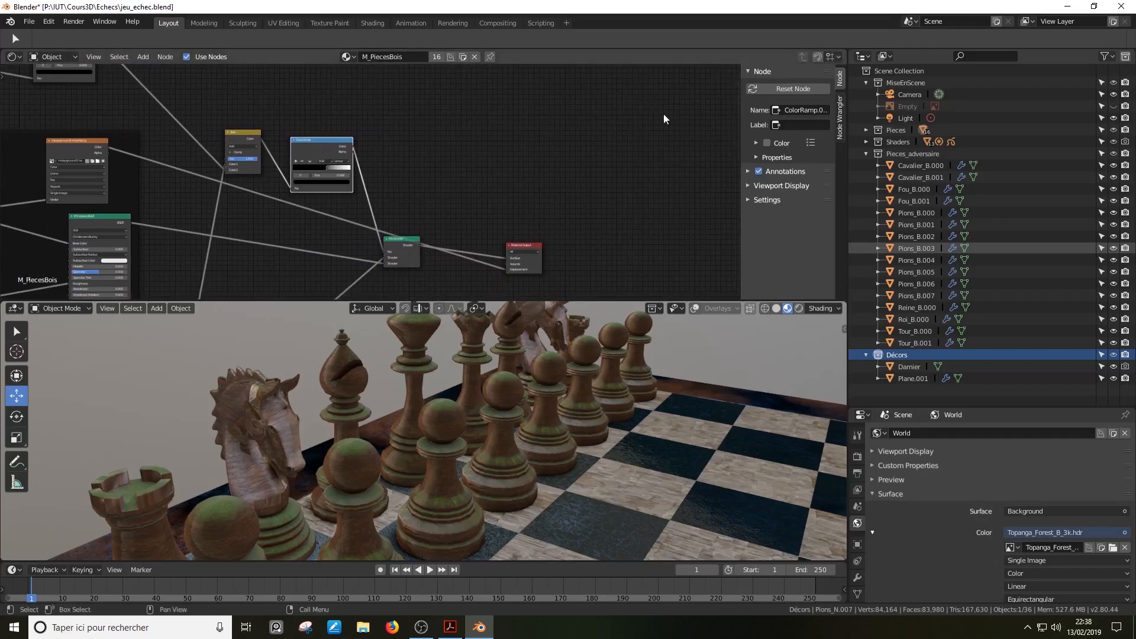
# Split the 3D viewport vertically into two areas and turn the new one into an Image Editor
pyautogui.scroll(2, 464, 172)
pyautogui.moveTo(840, 303); pyautogui.dragTo(469, 319)
pyautogui.click(484, 308)
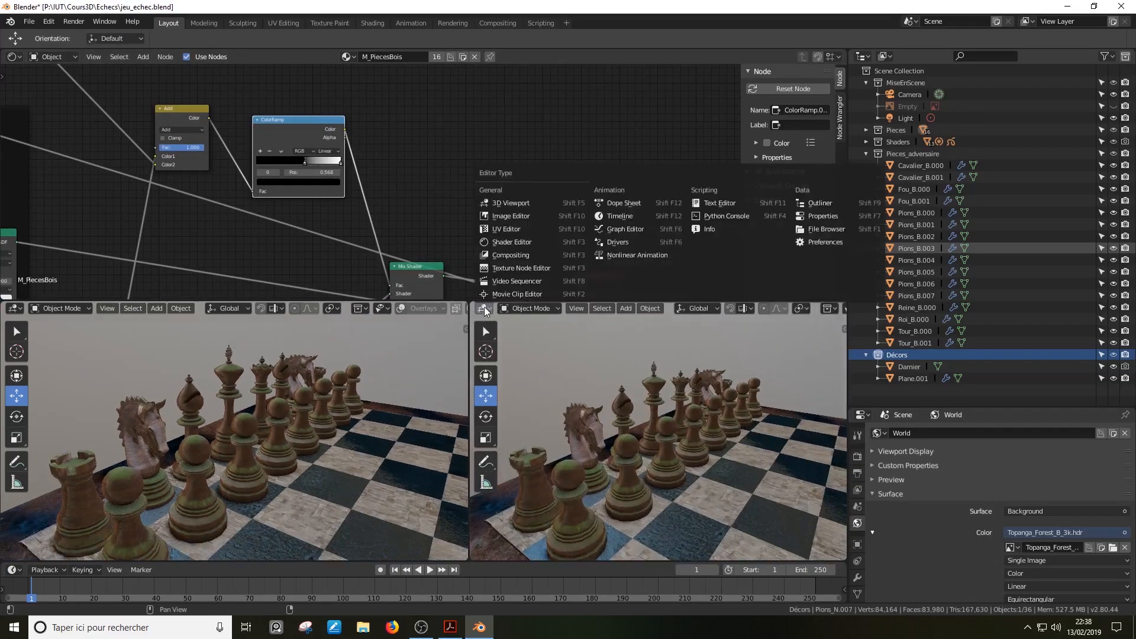
pyautogui.click(518, 216)
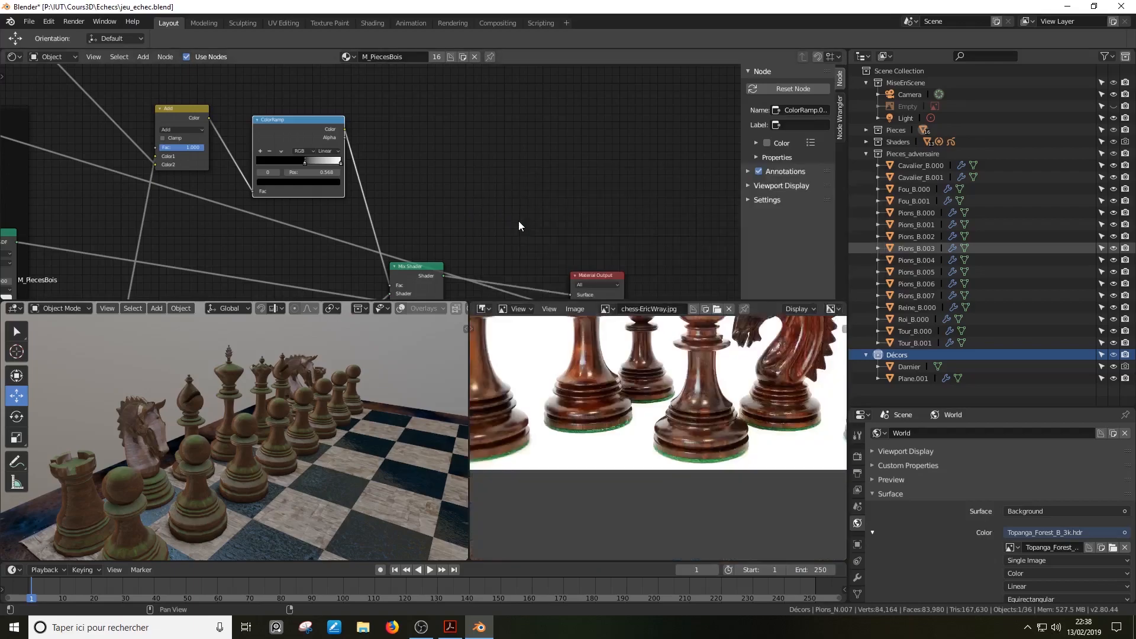
# Start a new image in the Image Editor and set its width and height to 2048 px
pyautogui.scroll(-2, 619, 384)
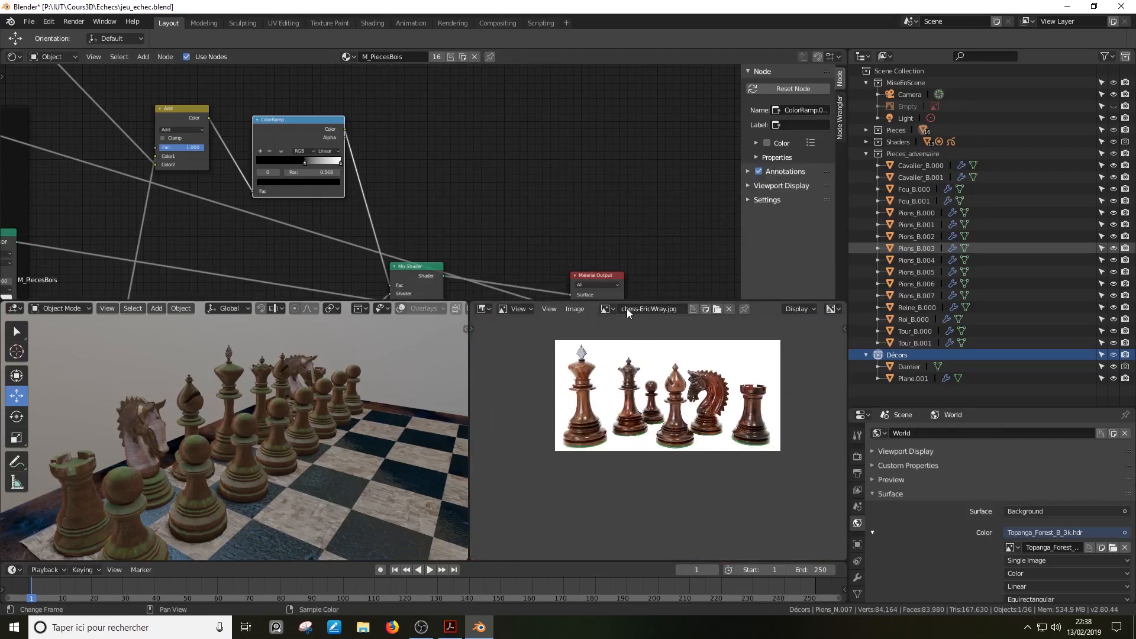
pyautogui.click(574, 311)
pyautogui.click(593, 327)
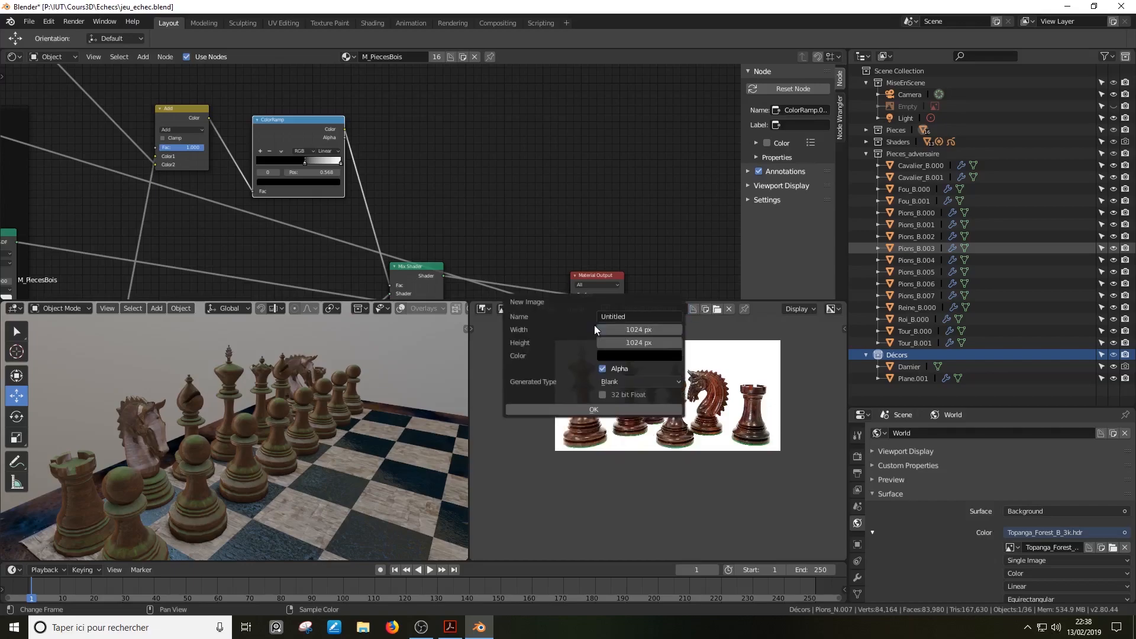
pyautogui.click(635, 328)
pyautogui.write('2048')
pyautogui.press('Return')
pyautogui.click(642, 339)
pyautogui.write('201')
pyautogui.press('BackSpace')
pyautogui.write('48')
pyautogui.press('Return')
# Name the new image MossMask and create it
pyautogui.rightClick(630, 330)
pyautogui.click(639, 319)
pyautogui.press('BackSpace')
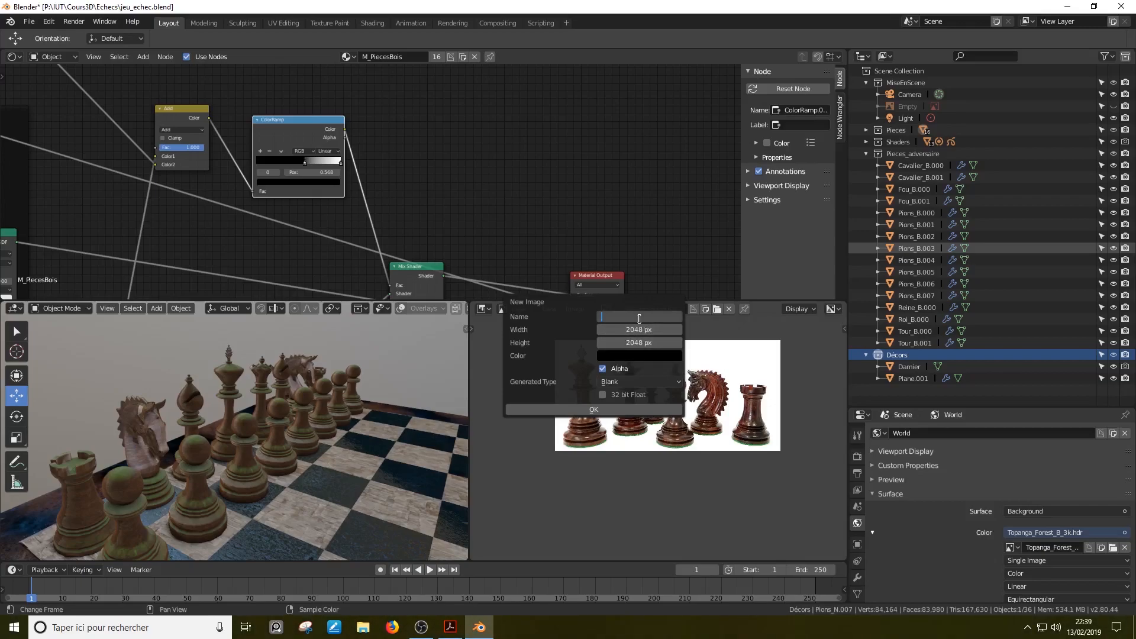
pyautogui.write('MossMask')
pyautogui.click(588, 411)
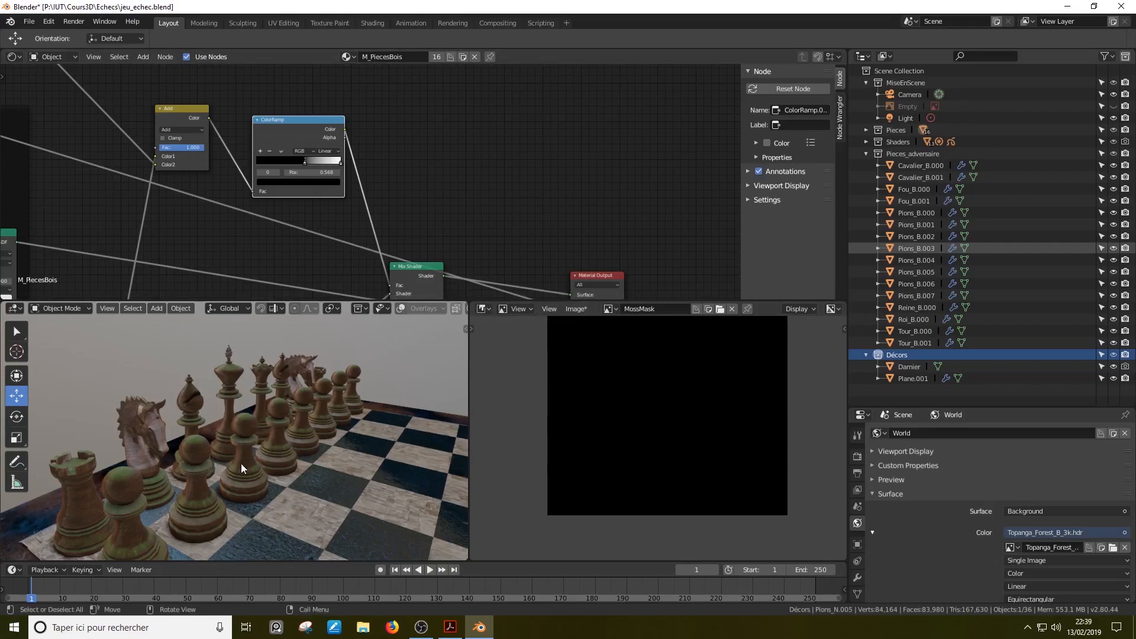
# Add an Image Texture node in the empty space beside the new ColorRamp
pyautogui.moveTo(378, 394); pyautogui.dragTo(308, 349, button='middle')
pyautogui.scroll(2, 503, 197)
pyautogui.hotkey('shift', 'a')
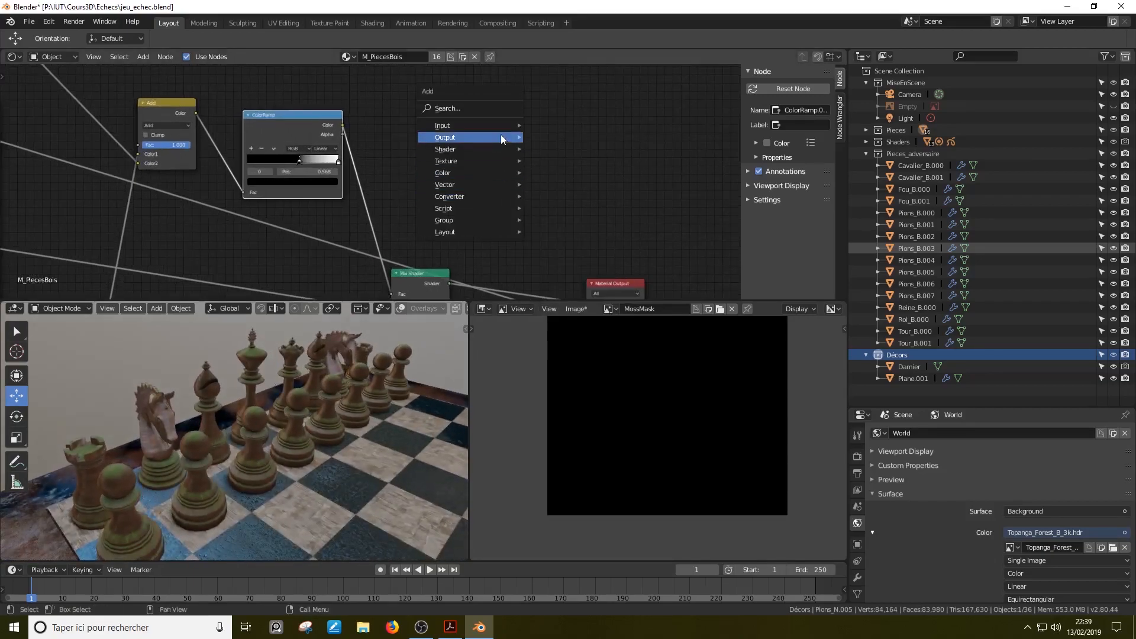
pyautogui.moveTo(463, 161)
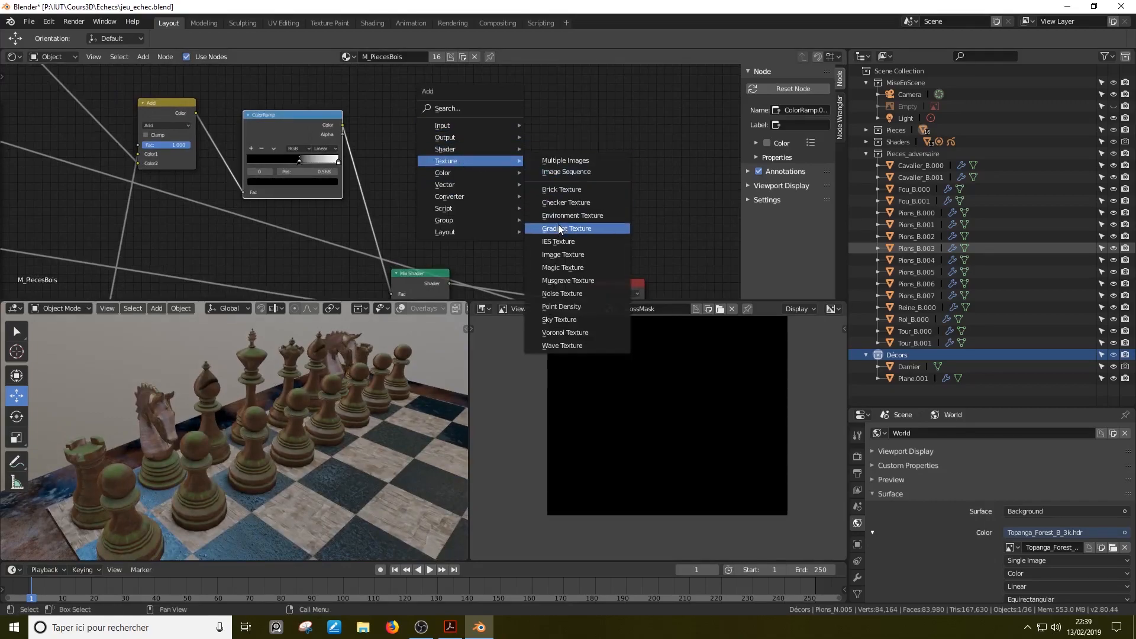
pyautogui.click(567, 257)
pyautogui.click(485, 118)
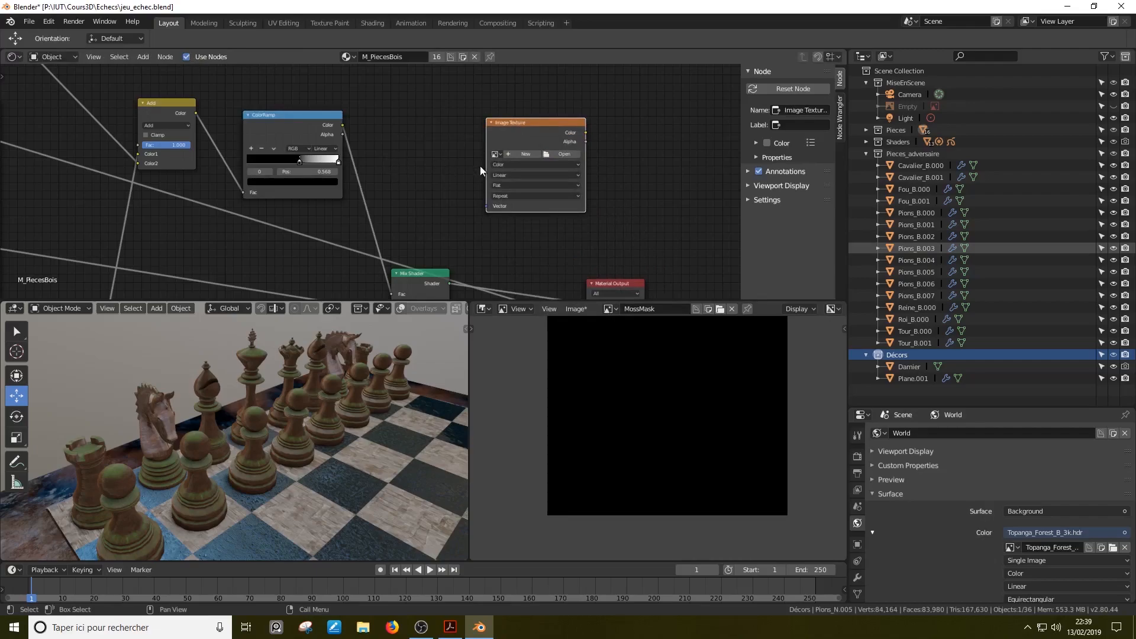
# Assign the existing MossMask image to the new Image Texture node
pyautogui.click(555, 154)
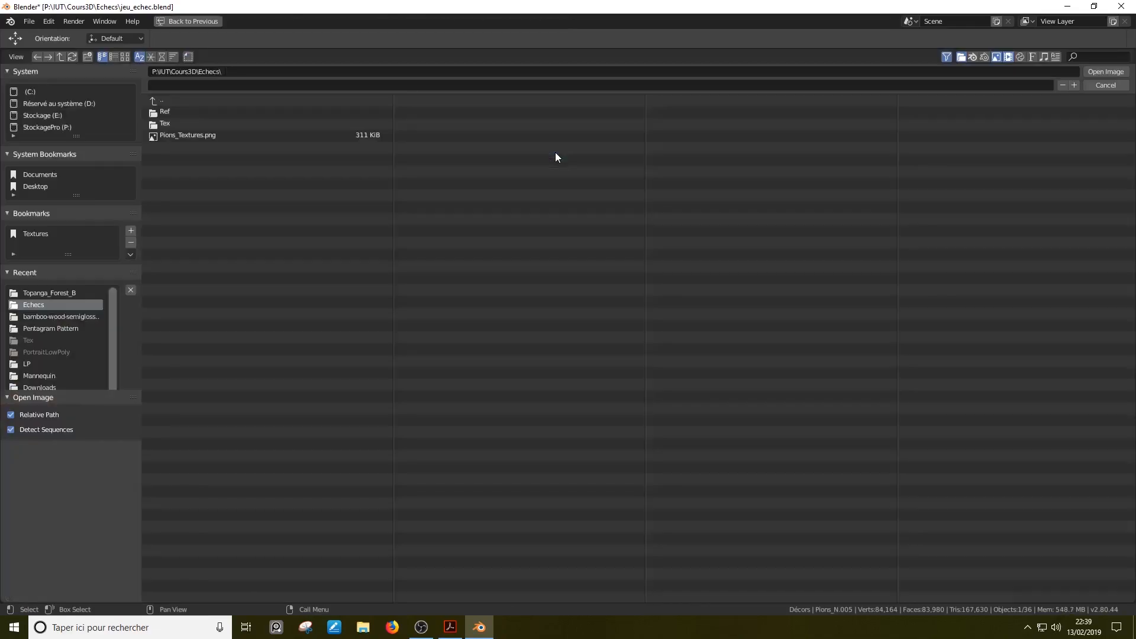
pyautogui.click(1106, 85)
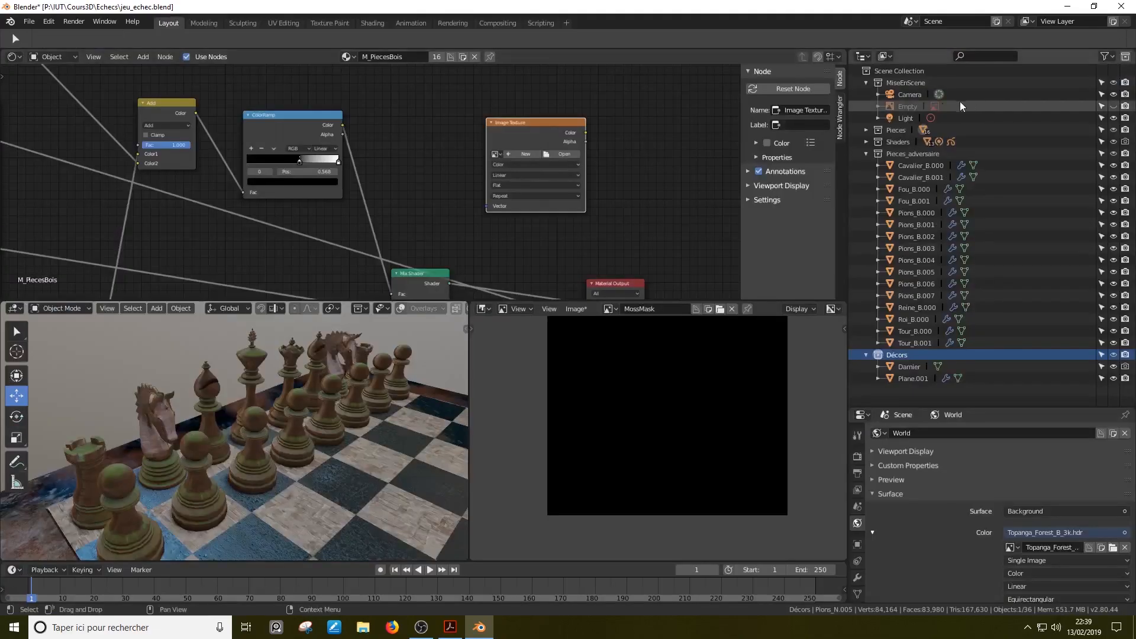
pyautogui.click(497, 154)
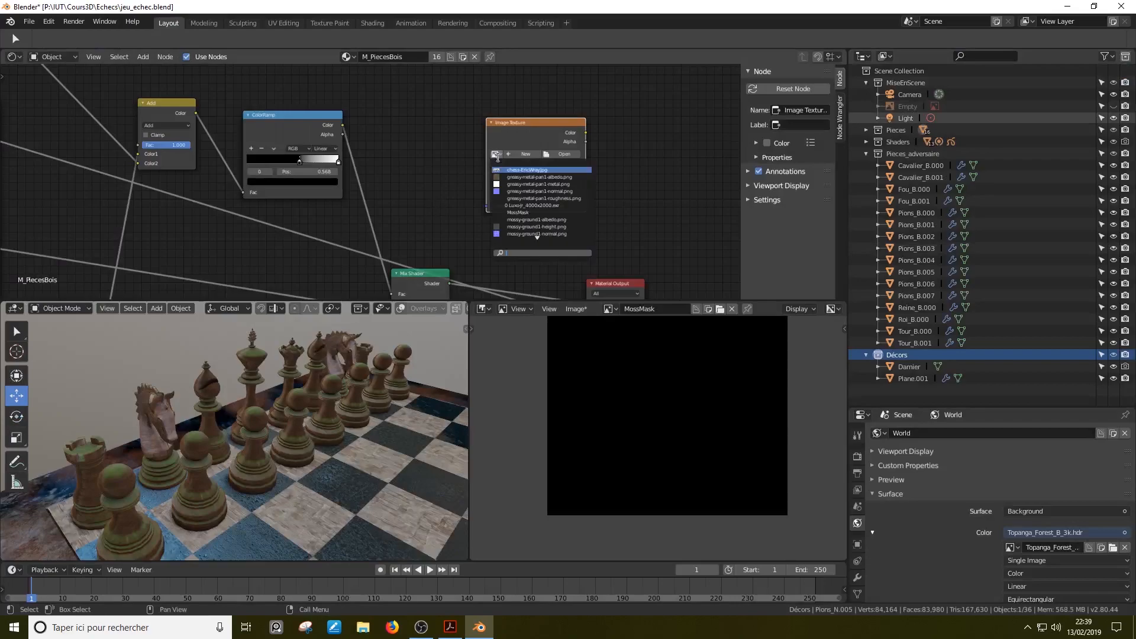
pyautogui.click(513, 213)
# Rearrange the Add, ColorRamp and MossMask nodes so that the MossMask texture sits directly above the ColorRamp
pyautogui.scroll(-2, 514, 213)
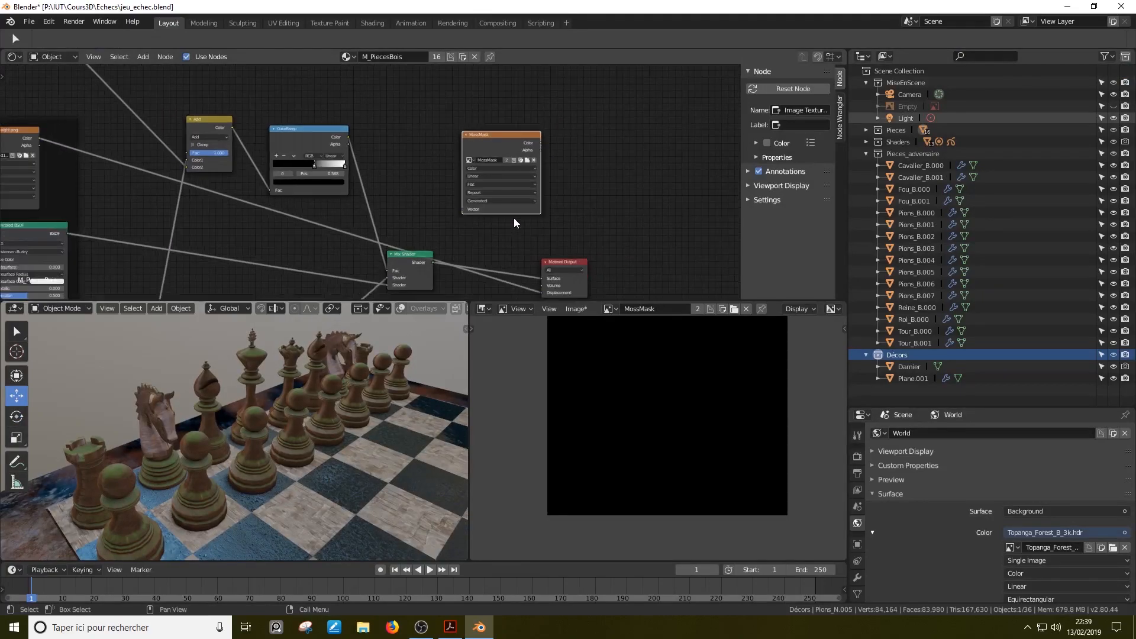
pyautogui.moveTo(514, 218); pyautogui.dragTo(476, 181, button='middle')
pyautogui.moveTo(478, 106); pyautogui.dragTo(422, 94)
pyautogui.moveTo(243, 103); pyautogui.dragTo(329, 180, button='middle')
pyautogui.moveTo(266, 161); pyautogui.dragTo(212, 166)
pyautogui.moveTo(332, 172); pyautogui.dragTo(281, 173)
pyautogui.moveTo(500, 169); pyautogui.dragTo(315, 81)
# Add a MixRGB node and connect the MossMask color to Color1 and the ColorRamp color to Color2
pyautogui.hotkey('shift', 'a')
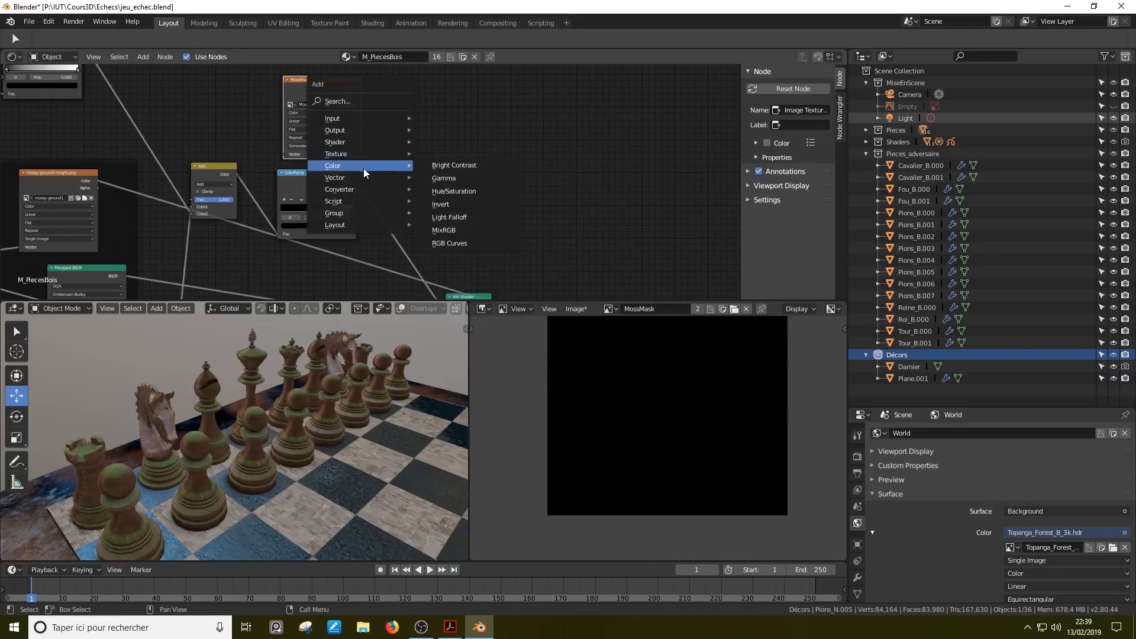
pyautogui.moveTo(355, 167)
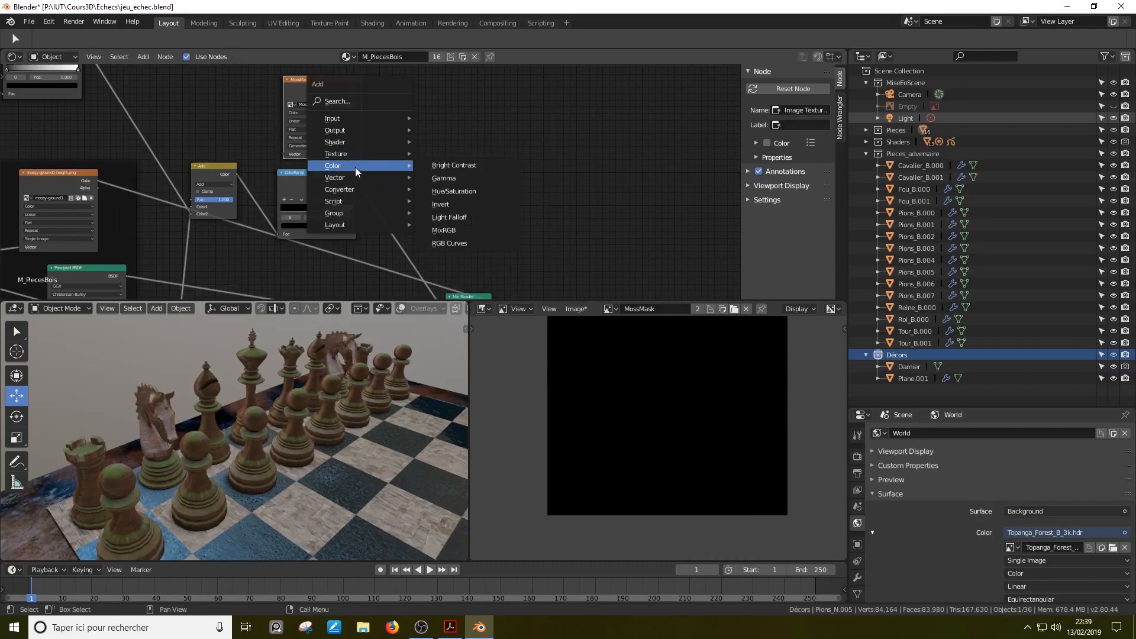
pyautogui.click(455, 232)
pyautogui.click(442, 166)
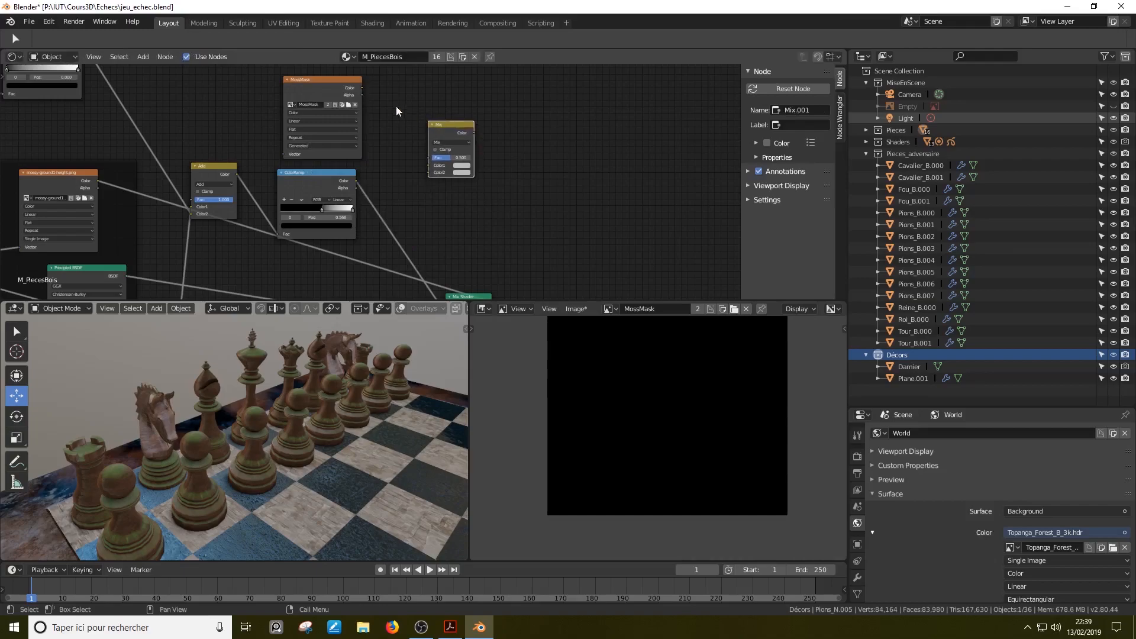
pyautogui.moveTo(363, 88); pyautogui.dragTo(428, 165)
pyautogui.moveTo(357, 180); pyautogui.dragTo(428, 172)
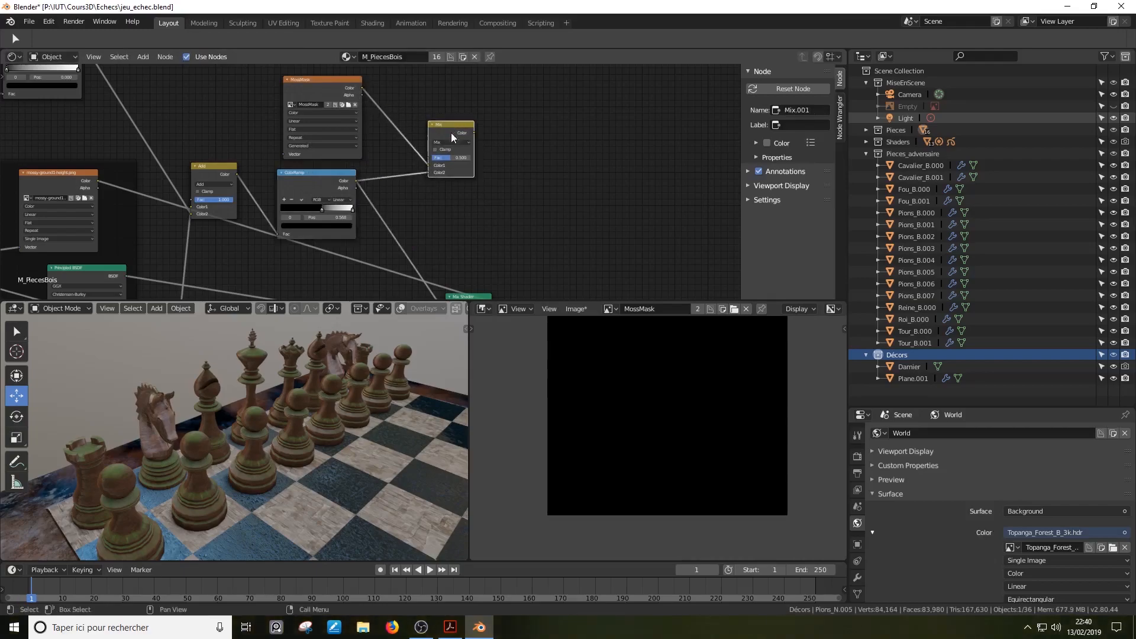
pyautogui.moveTo(451, 128); pyautogui.dragTo(435, 145)
# Preview the new MixRGB node's output on the pieces and set its blend mode to Add
pyautogui.keyDown('ctrl'); pyautogui.keyDown('shift'); pyautogui.click(435, 145); pyautogui.keyUp('shift'); pyautogui.keyUp('ctrl')
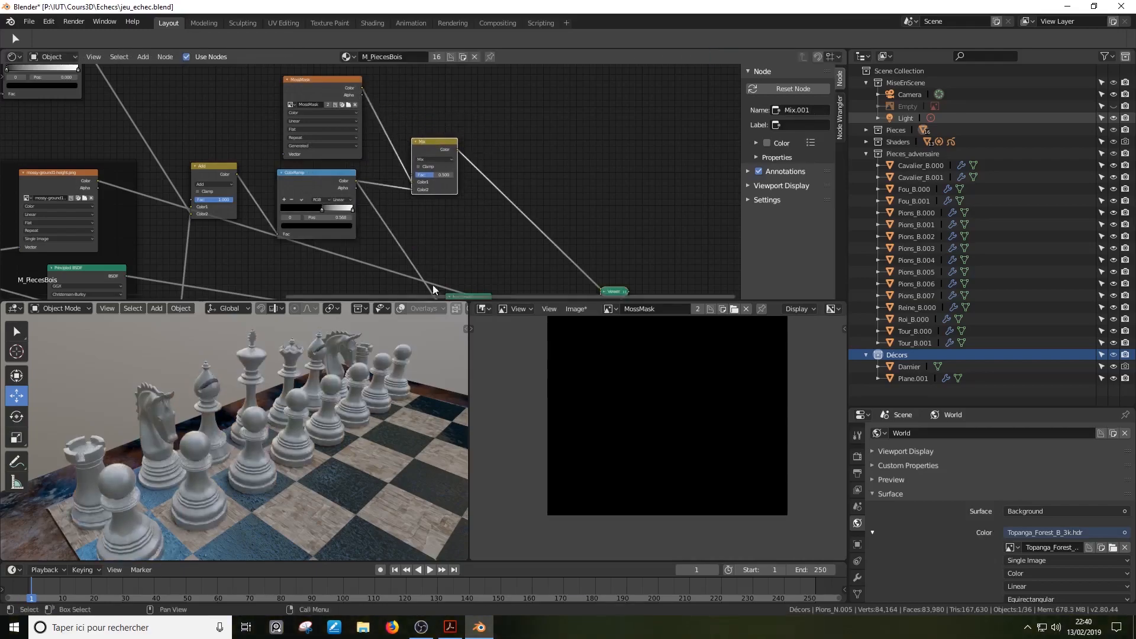
pyautogui.click(433, 160)
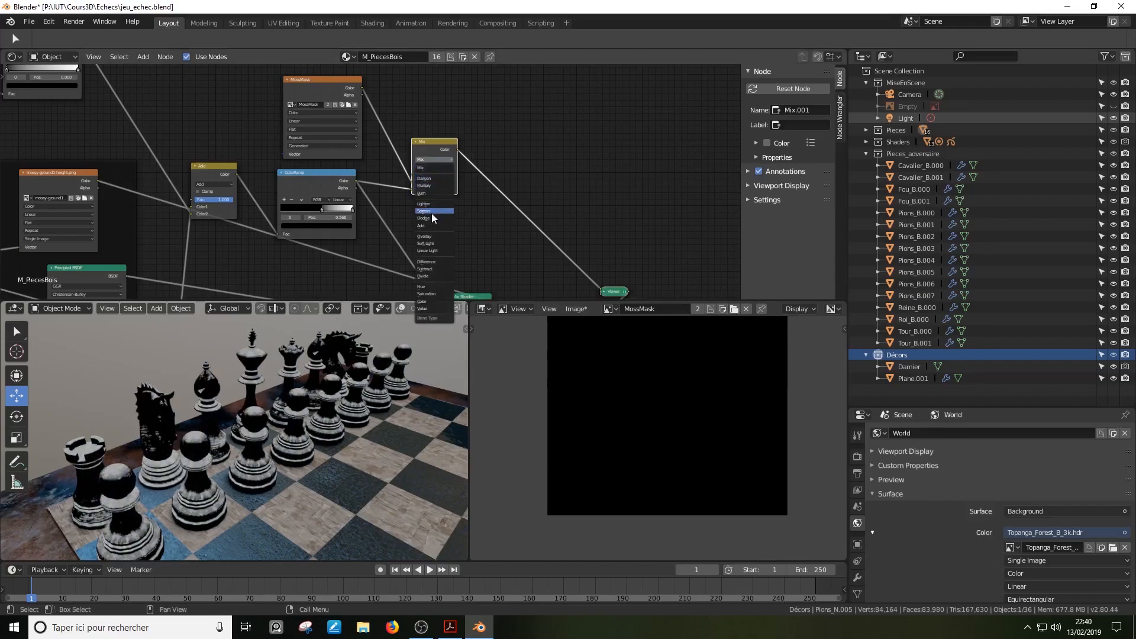
pyautogui.click(422, 226)
# Move the new Add node slightly away and preview the ColorRamp's output mask on the pieces
pyautogui.moveTo(421, 142); pyautogui.dragTo(430, 117)
pyautogui.click(322, 150)
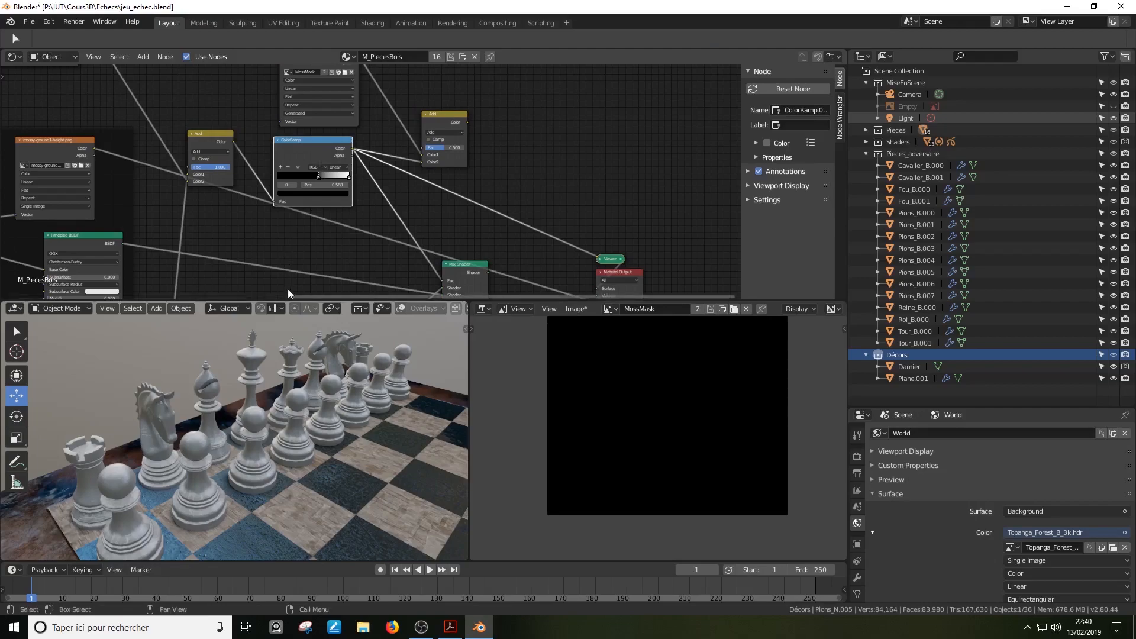
pyautogui.moveTo(307, 426); pyautogui.dragTo(321, 400, button='middle')
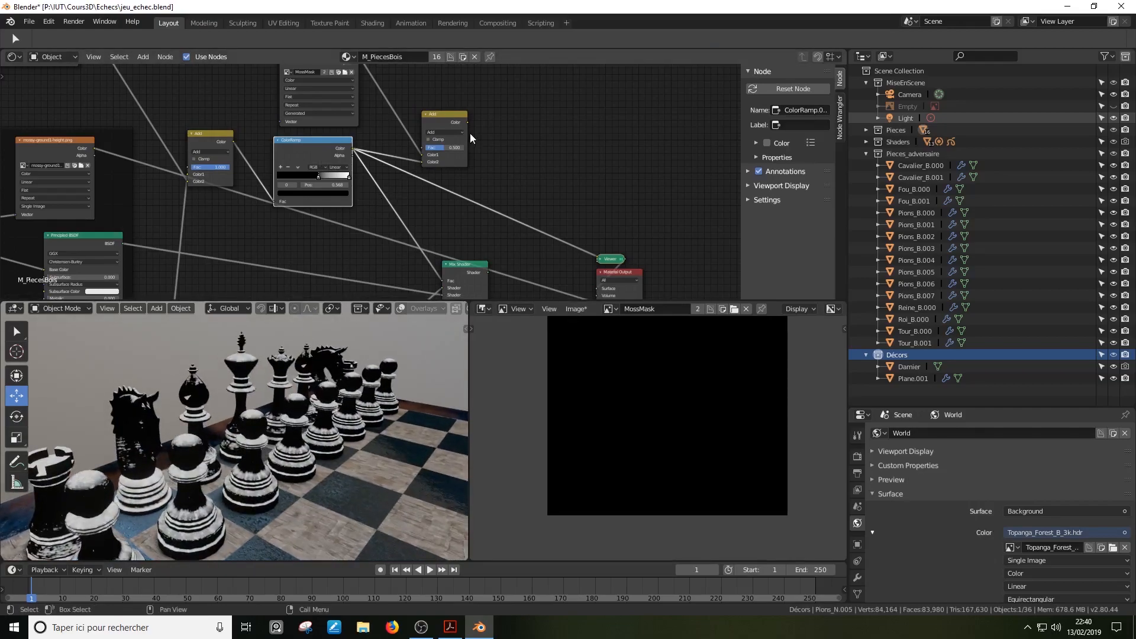
# Connect the new Add node's color to the Mix Shader's Fac and set the Add node's Fac to 1.000
pyautogui.moveTo(469, 124); pyautogui.dragTo(446, 278)
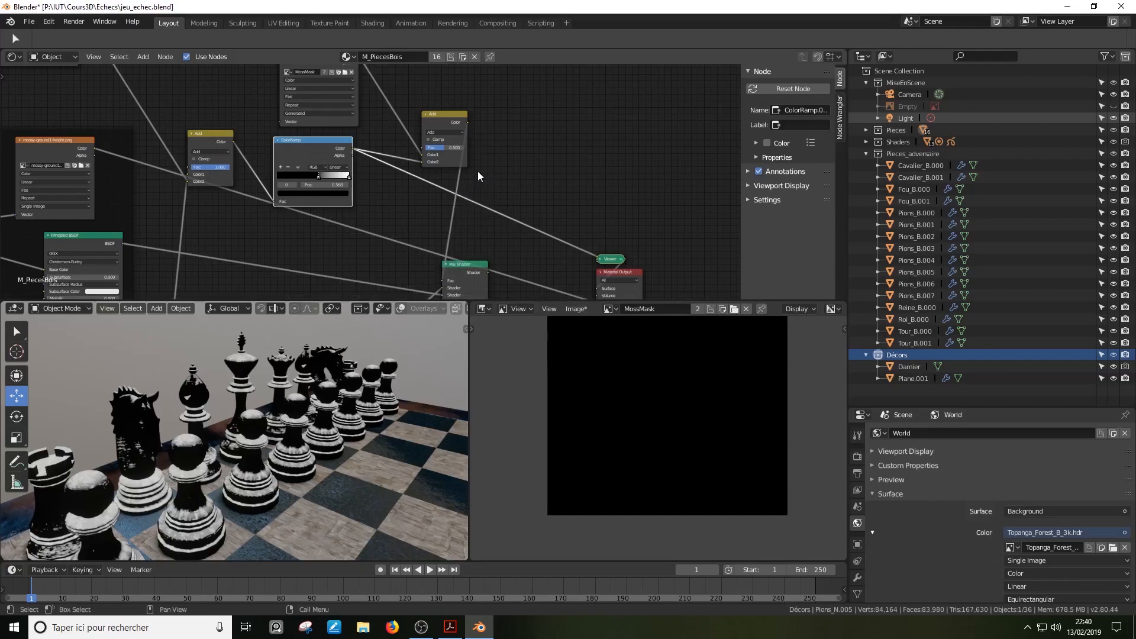
pyautogui.moveTo(452, 150); pyautogui.dragTo(474, 150)
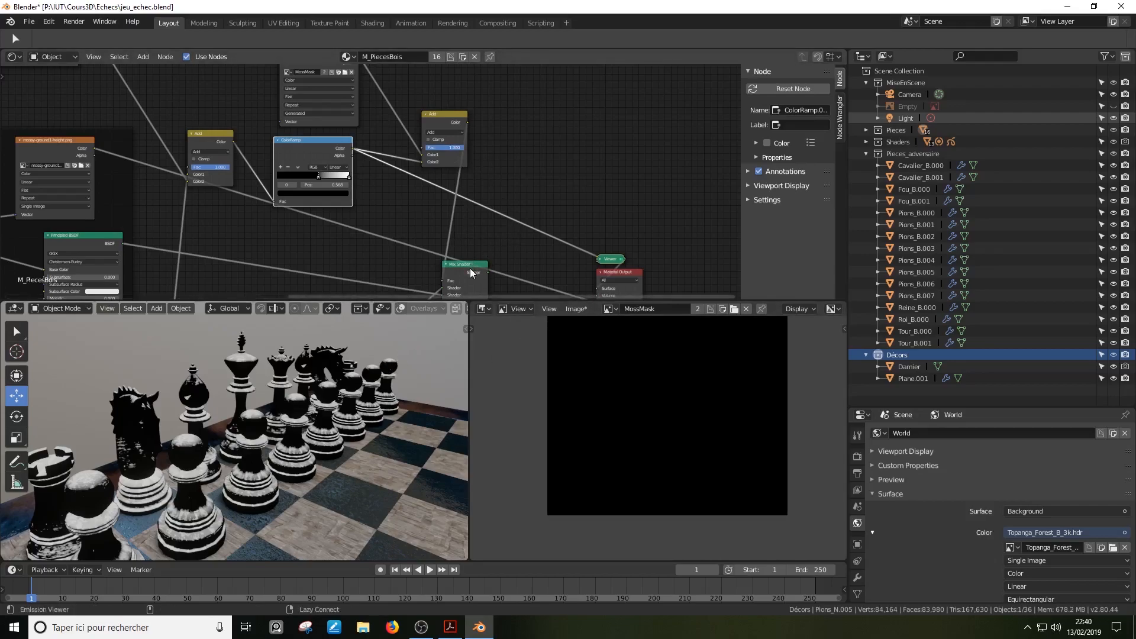
pyautogui.moveTo(516, 257); pyautogui.dragTo(506, 208, button='middle')
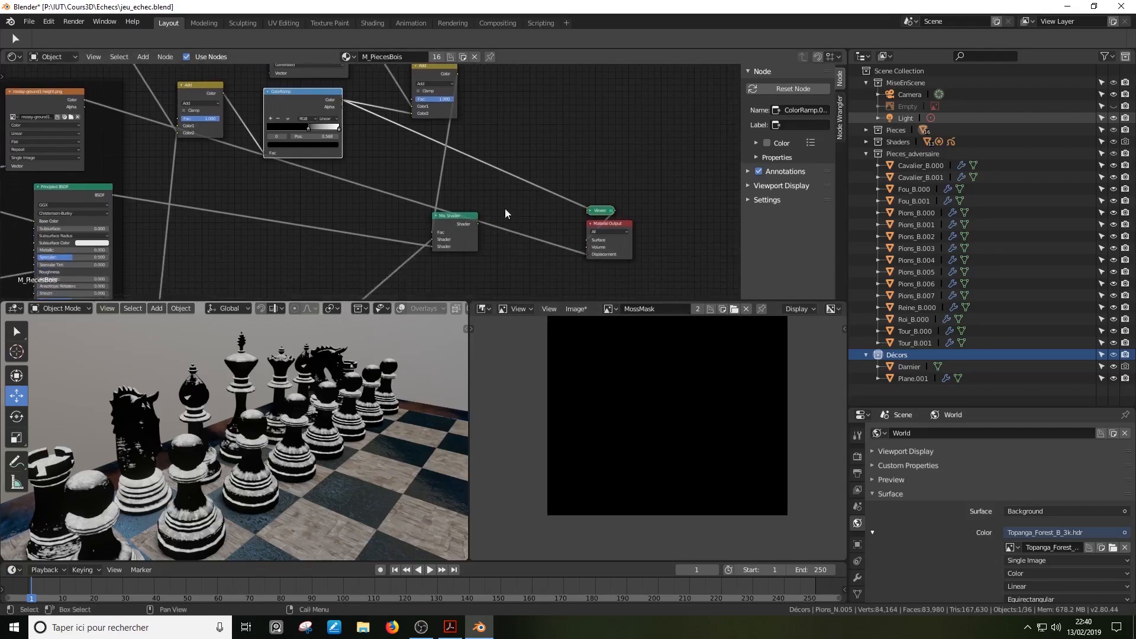
# Restore the Mix Shader output as the material preview and switch the active chess piece to Texture Paint mode
pyautogui.keyDown('ctrl'); pyautogui.keyDown('shift'); pyautogui.click(456, 221); pyautogui.keyUp('shift'); pyautogui.keyUp('ctrl')
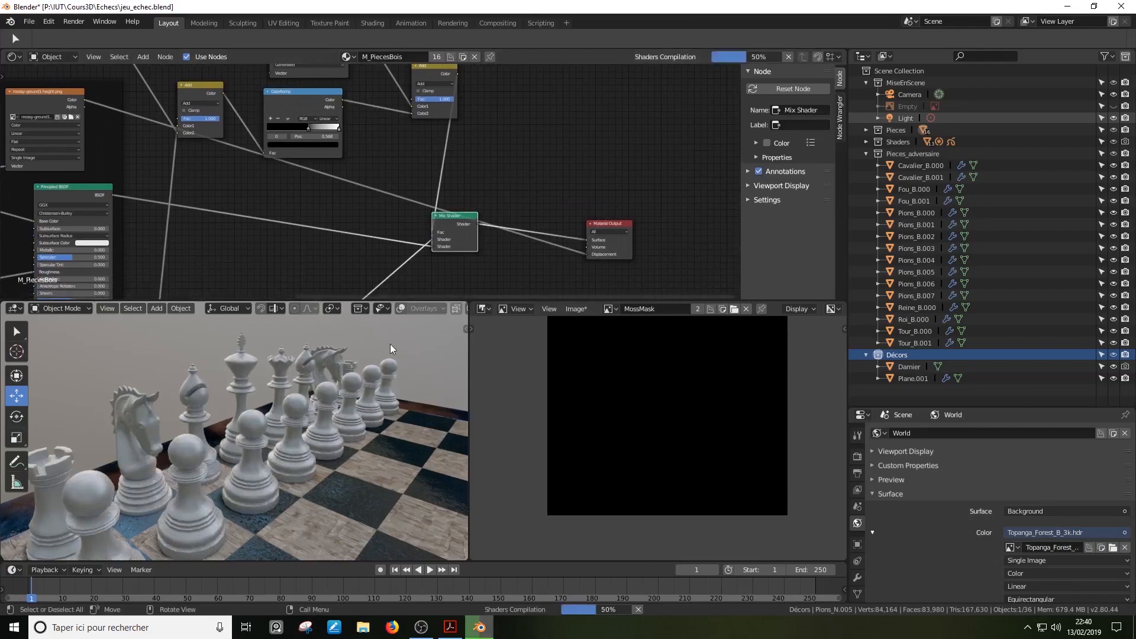
pyautogui.click(75, 309)
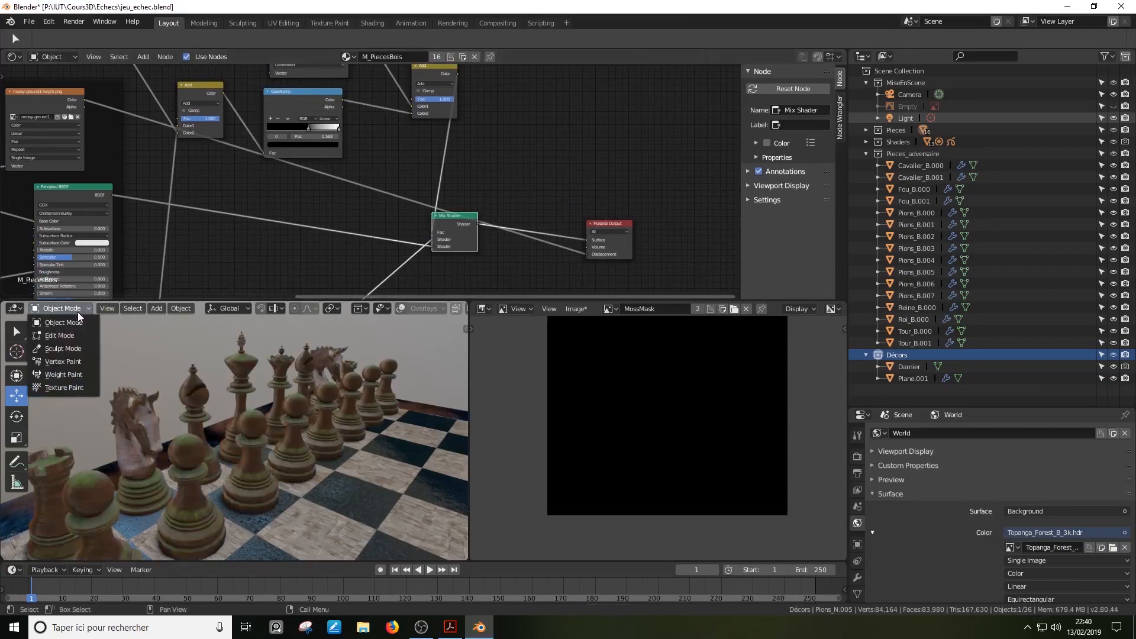
pyautogui.click(65, 388)
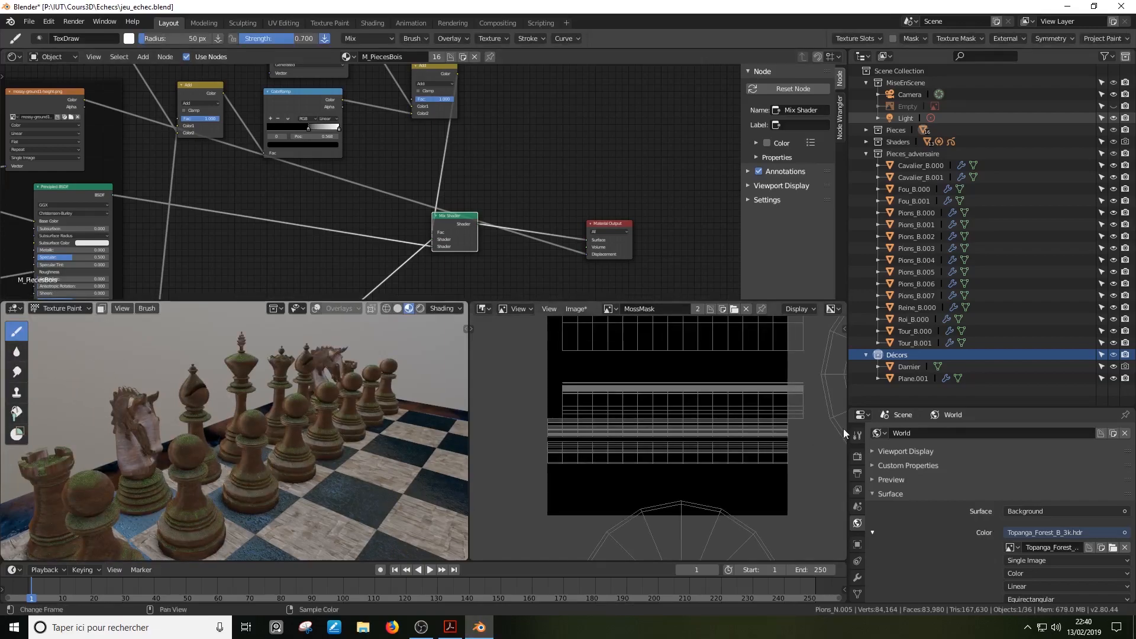
pyautogui.scroll(-5, 734, 422)
pyautogui.scroll(2, 733, 423)
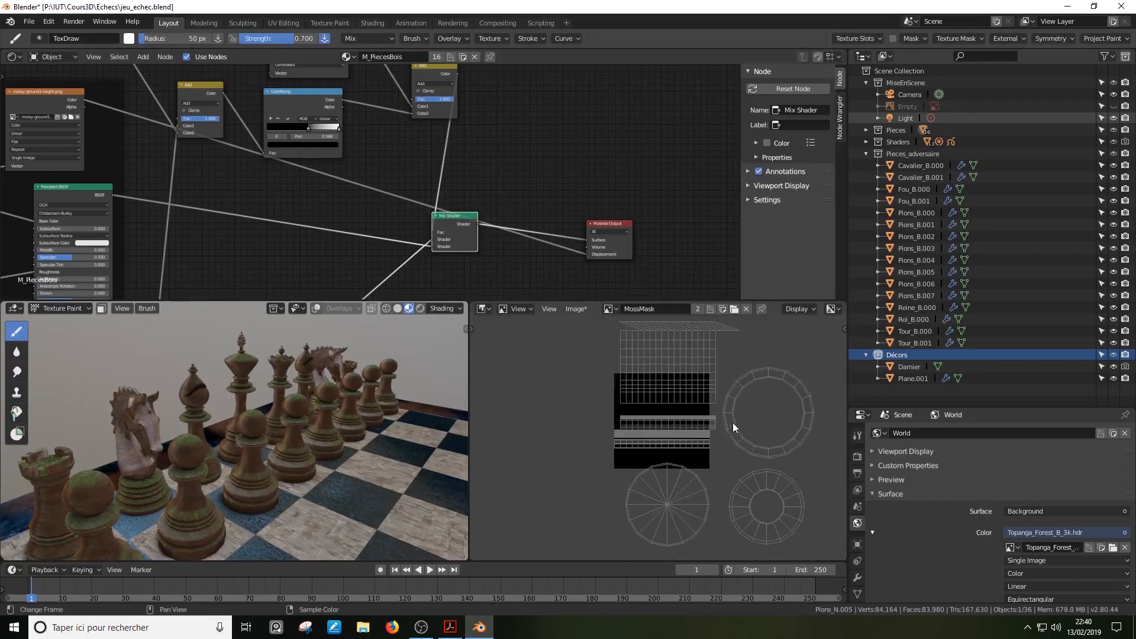
pyautogui.moveTo(304, 451); pyautogui.dragTo(428, 382, button='middle')
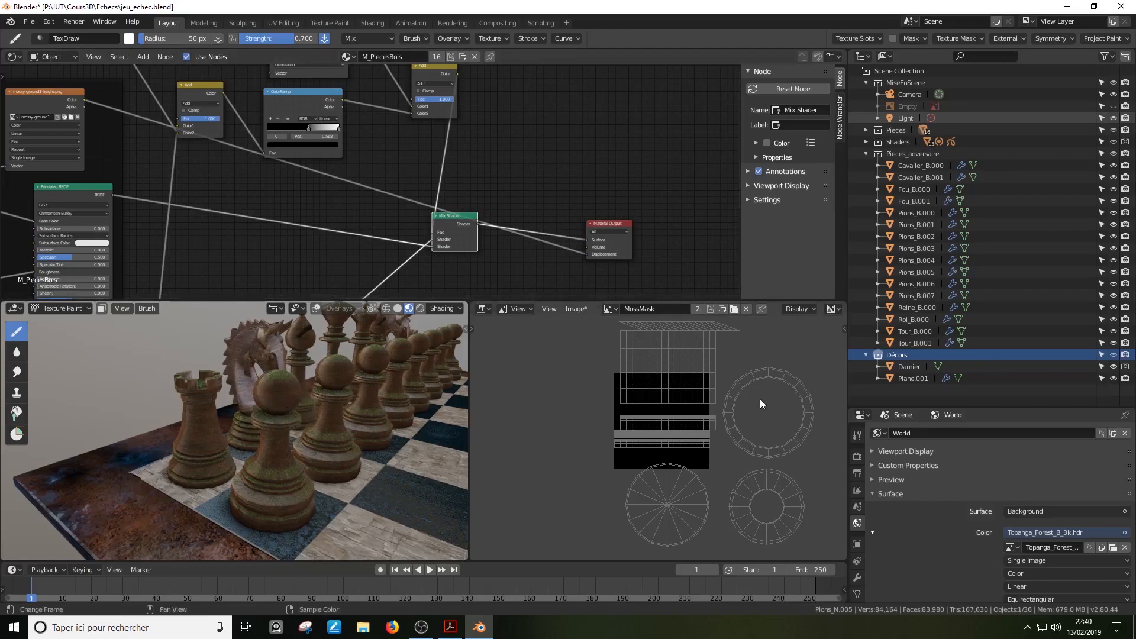
# Show the active tool's texture slots and brush settings in an enlarged properties area, and set the brush radius to 43 px
pyautogui.click(857, 437)
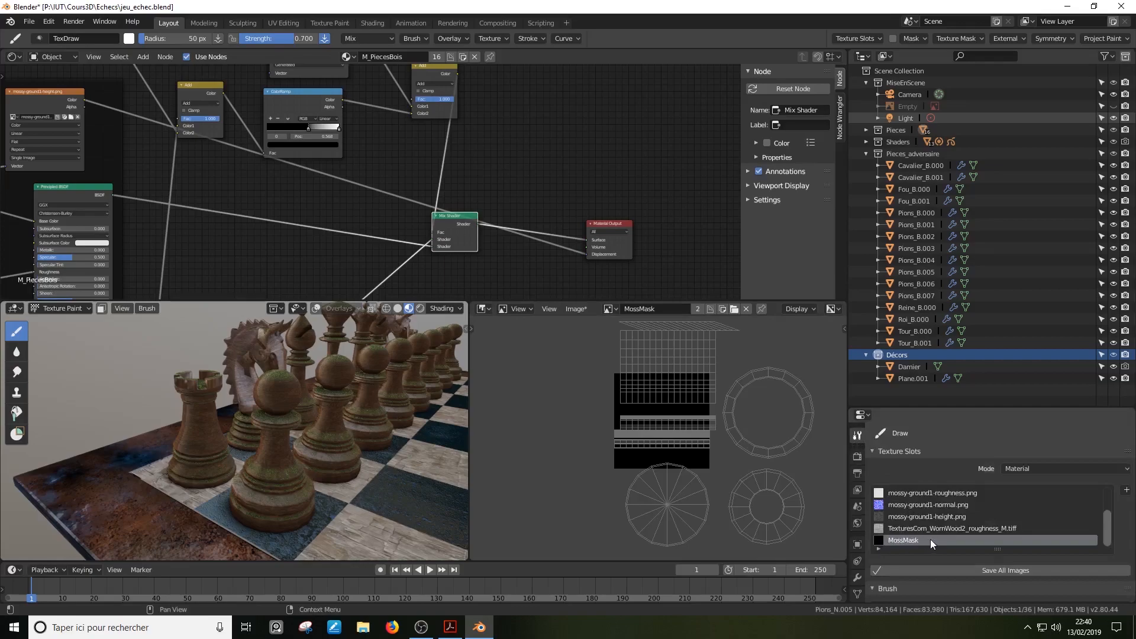
pyautogui.moveTo(947, 408); pyautogui.dragTo(953, 209)
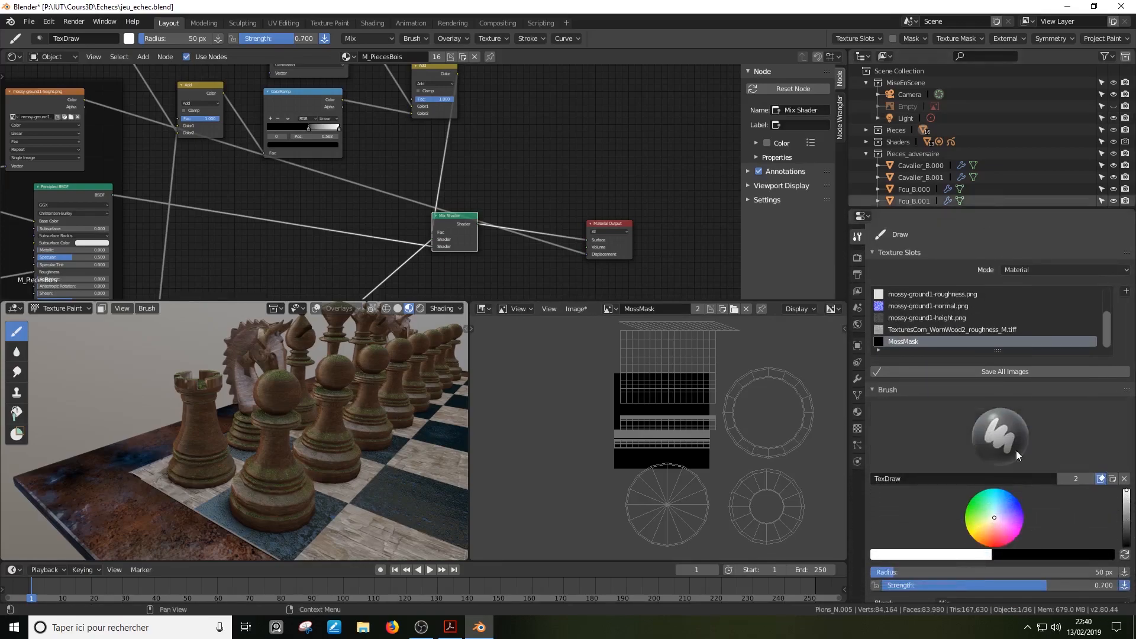
pyautogui.scroll(2, 293, 419)
pyautogui.scroll(3, 293, 419)
pyautogui.keyDown('shift'); pyautogui.moveTo(301, 374); pyautogui.dragTo(283, 424, button='middle'); pyautogui.keyUp('shift')
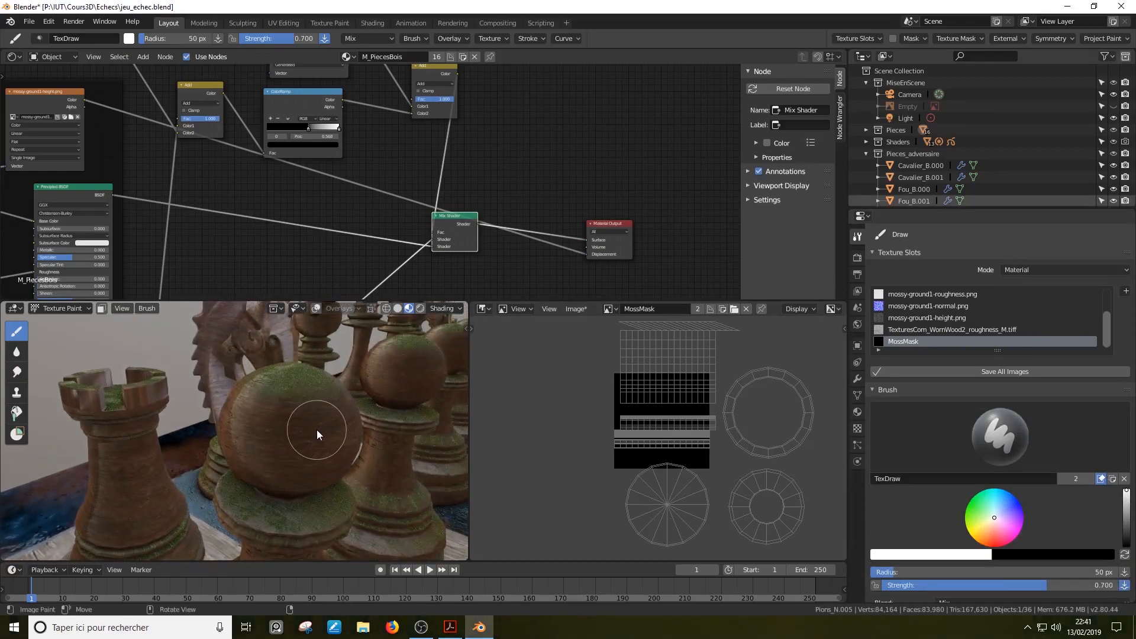
pyautogui.press('f')
pyautogui.click(287, 422)
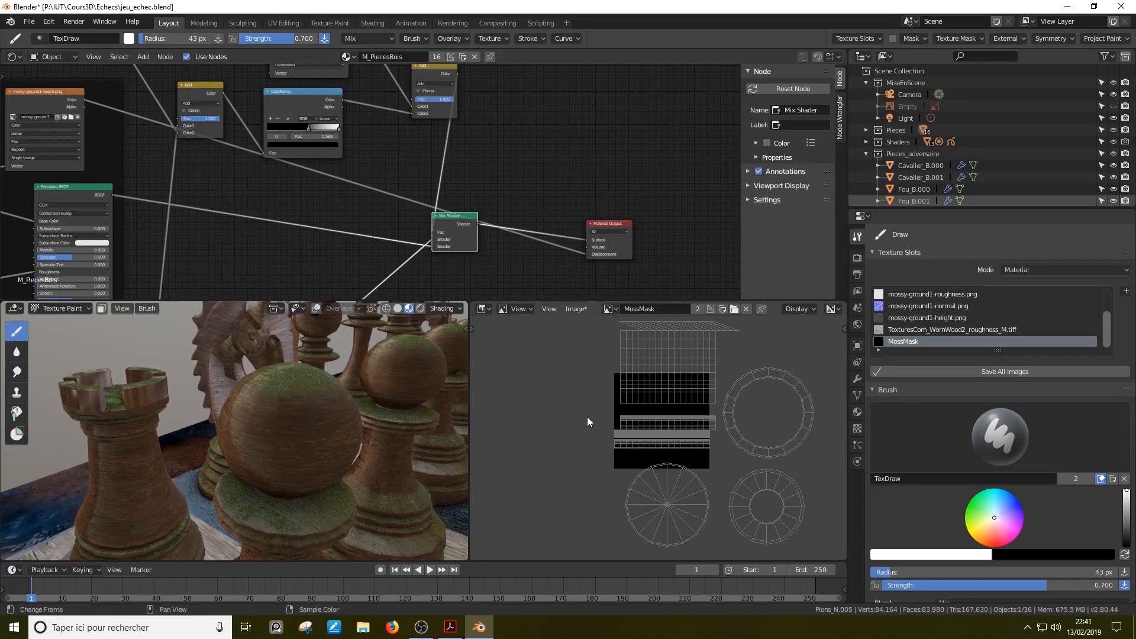
# Select the MossMask image node in the material and try to save all images from the texture slots
pyautogui.scroll(3, 310, 398)
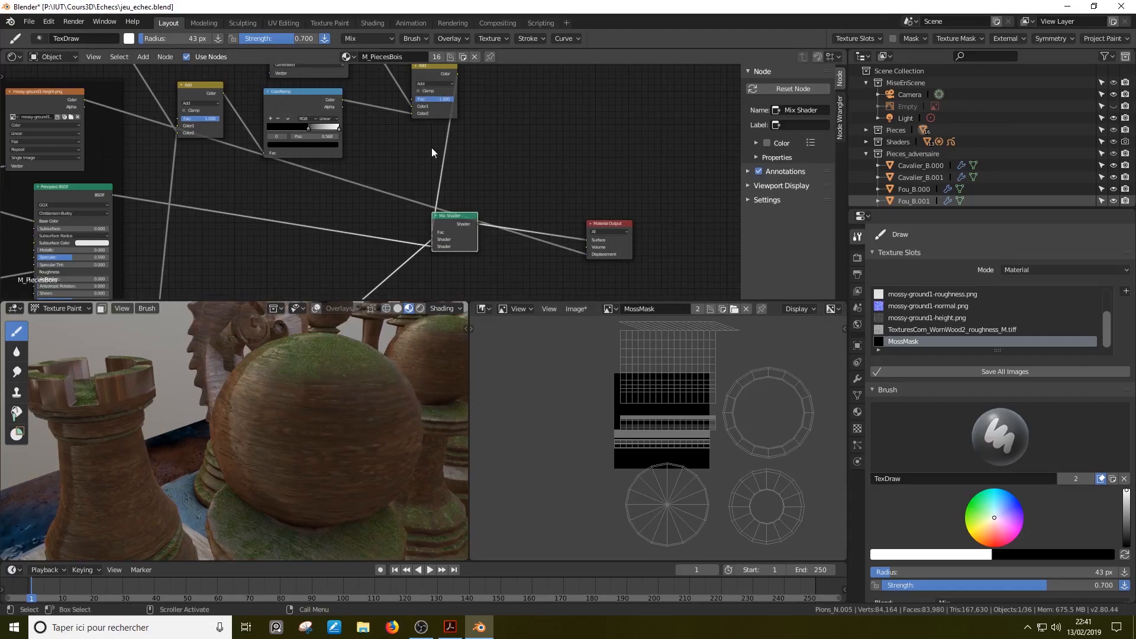
pyautogui.moveTo(434, 165); pyautogui.dragTo(437, 290, button='middle')
pyautogui.click(302, 135)
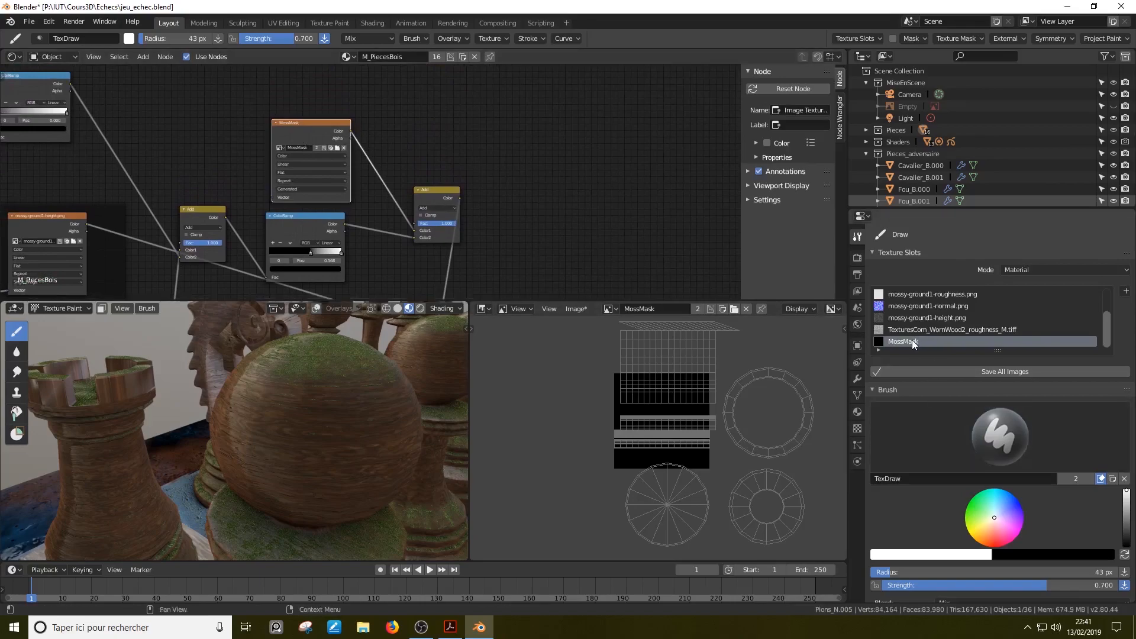
pyautogui.click(967, 371)
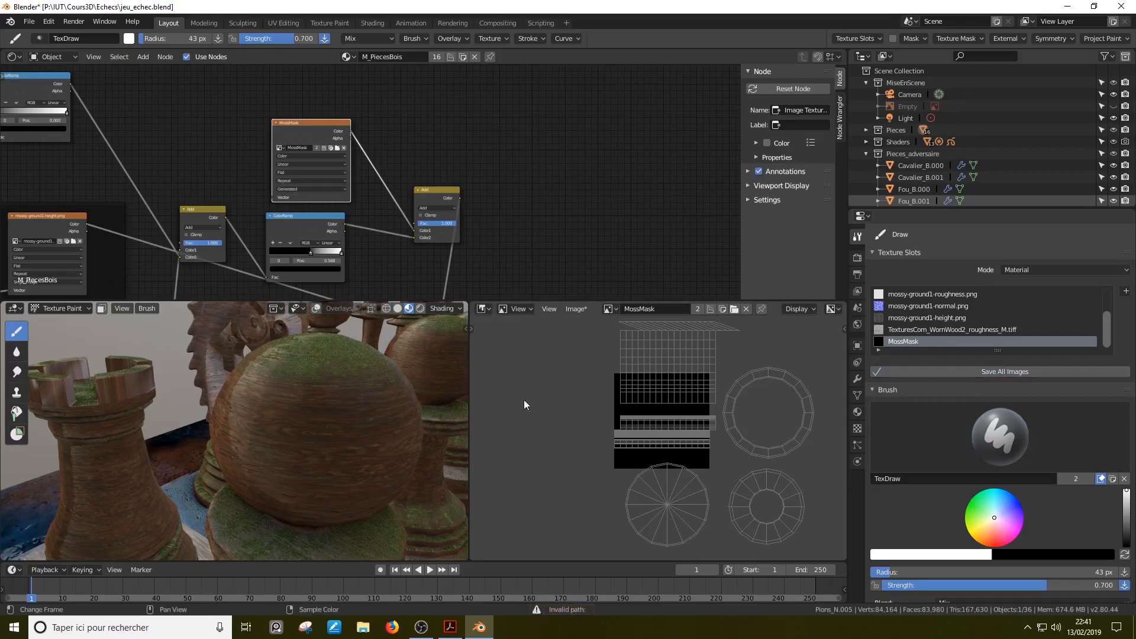
# Save the MossMask image as MossMask.png in the Tex folder of the Echecs project
pyautogui.click(584, 311)
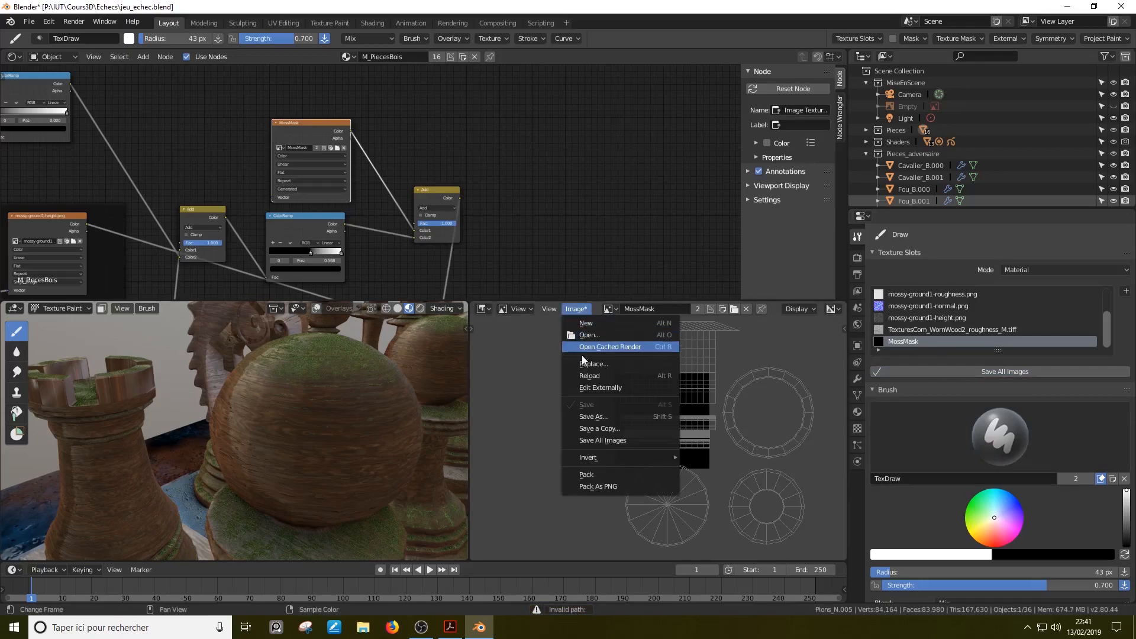
pyautogui.click(591, 418)
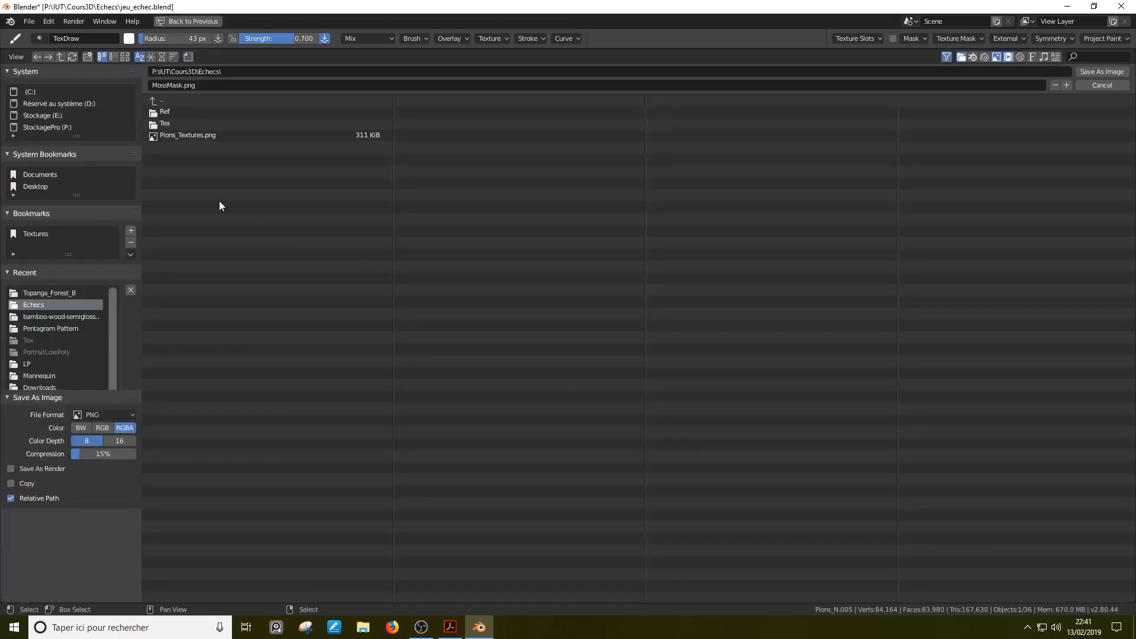
pyautogui.click(169, 124)
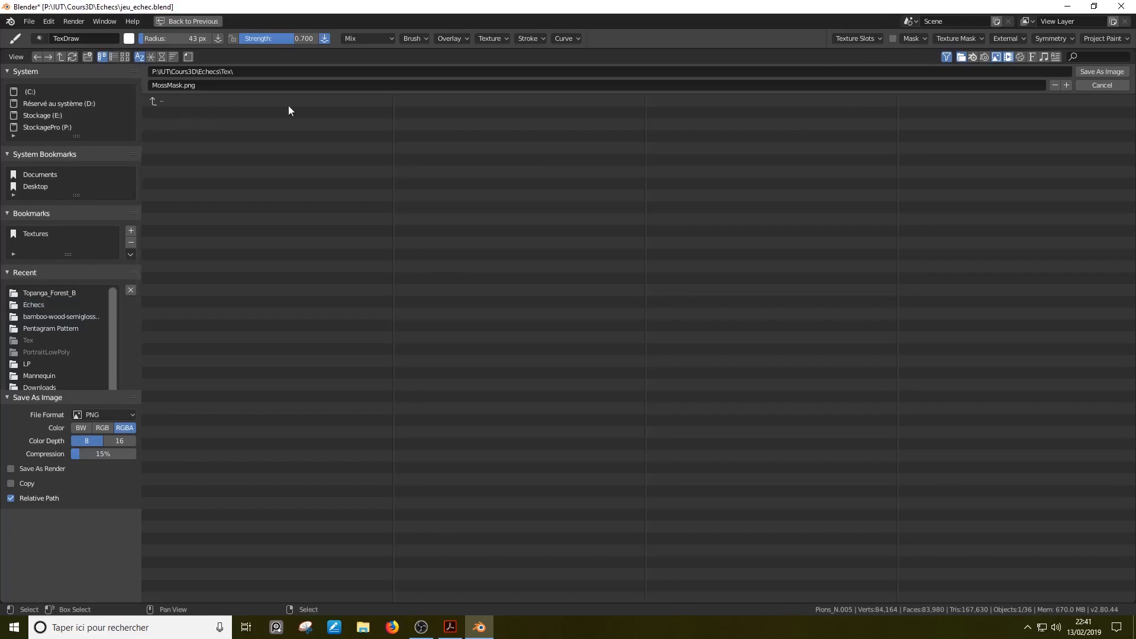
pyautogui.click(1116, 72)
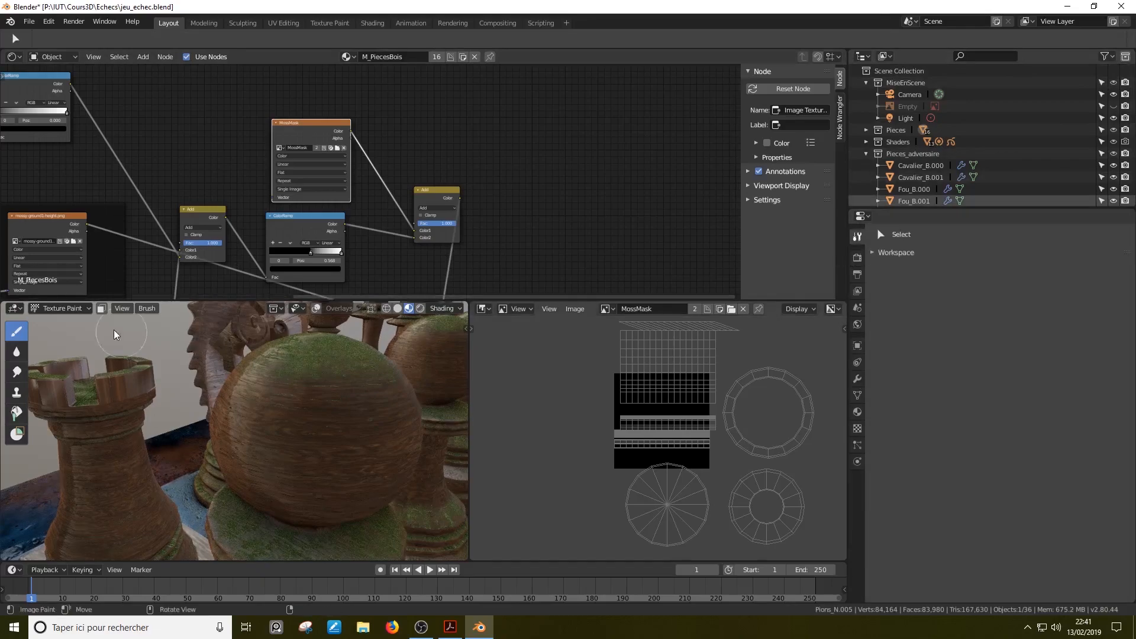
# Set the paint brush radius to 73 px and add Texture Coordinate and Mapping nodes ahead of the MossMask image node
pyautogui.press('f')
pyautogui.click(326, 399)
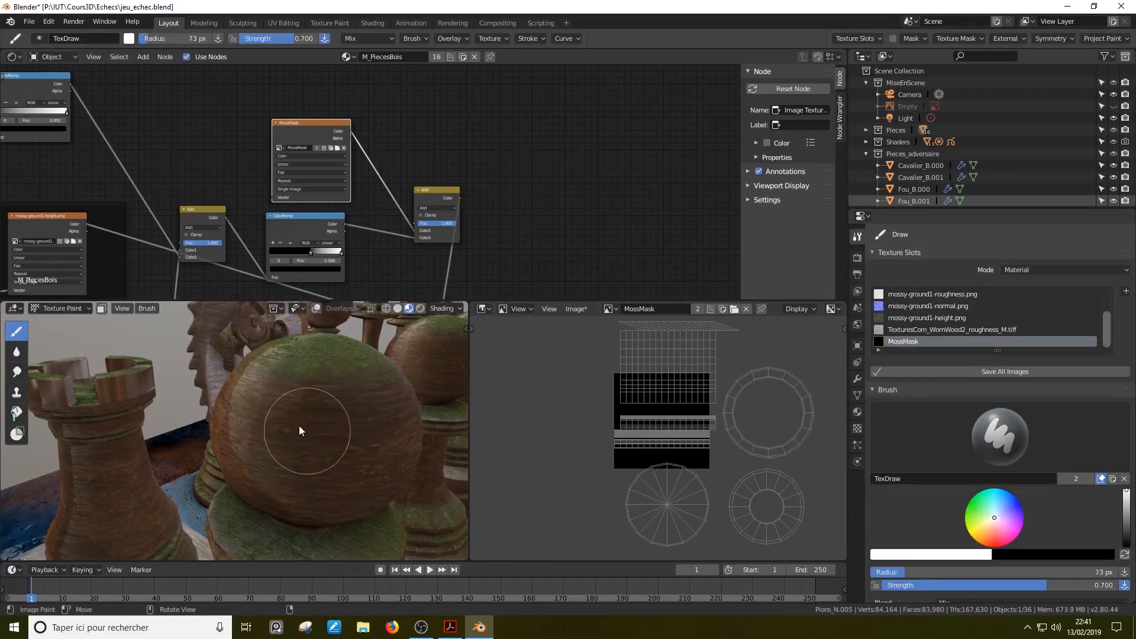
pyautogui.moveTo(296, 126); pyautogui.dragTo(290, 126)
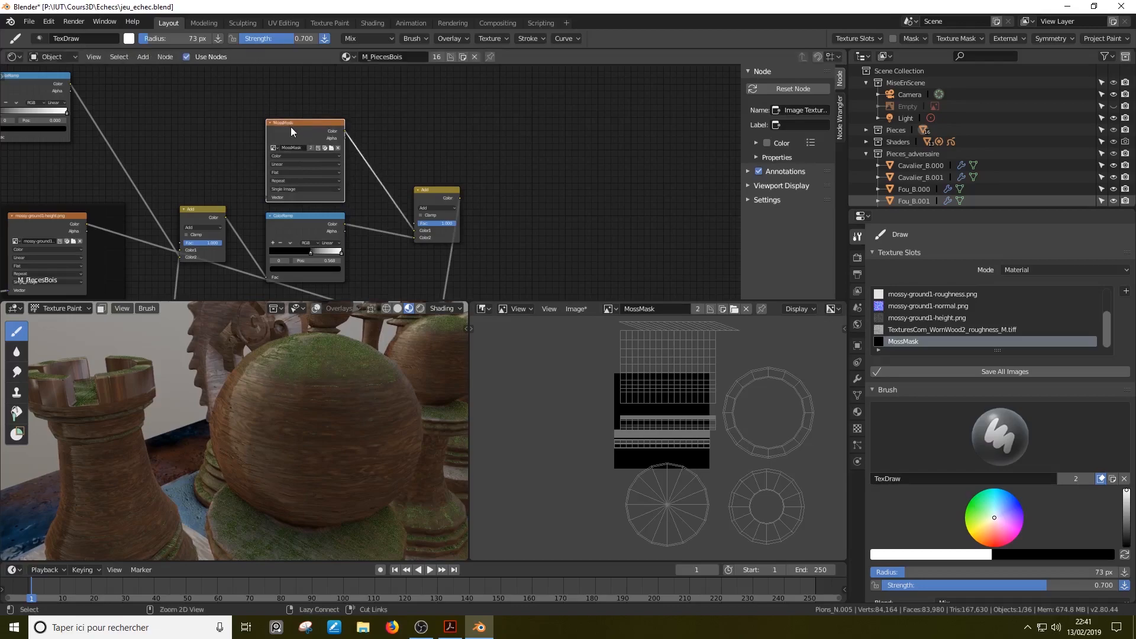
pyautogui.hotkey('ctrl', 't')
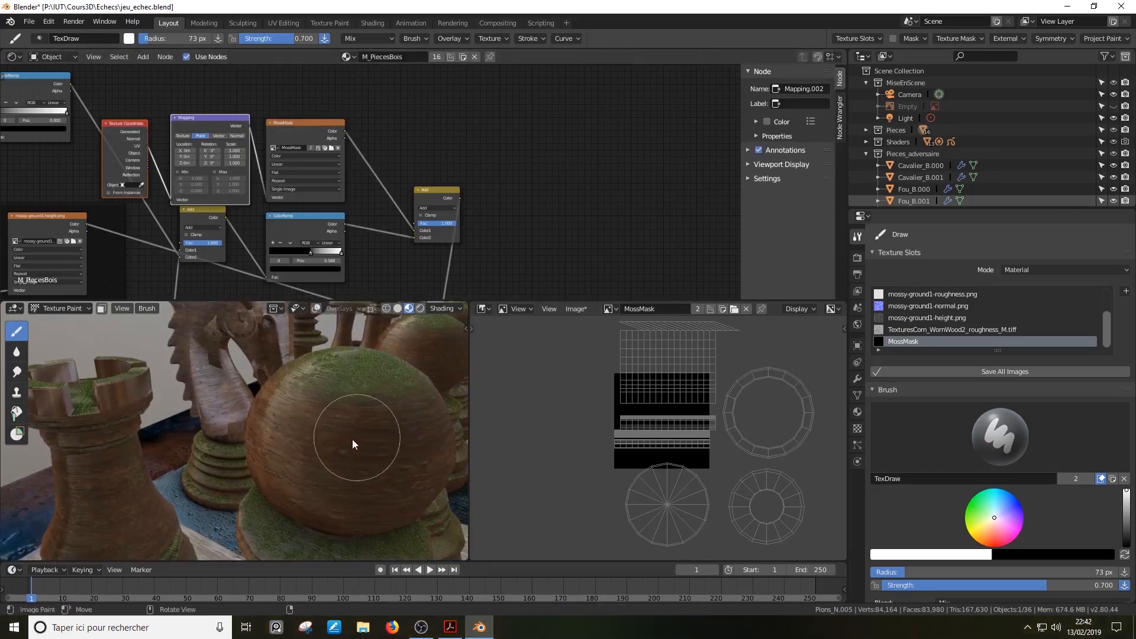
pyautogui.moveTo(388, 423); pyautogui.dragTo(317, 435, button='middle')
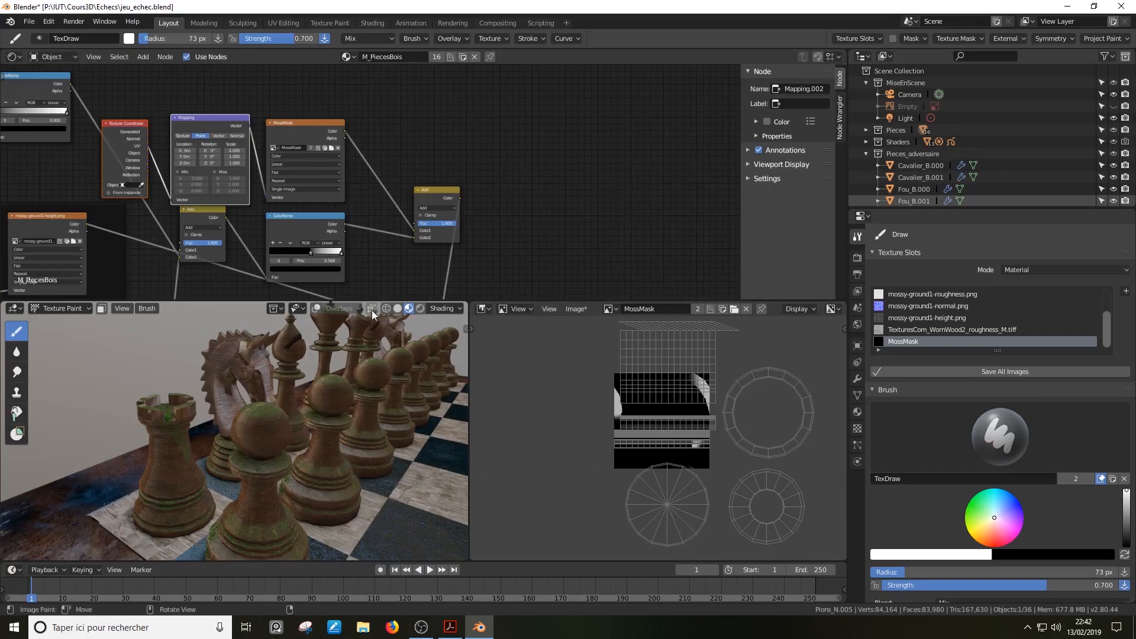
# Return to Object Mode, turn on the viewport overlays and select the foreground pawn beside the rook
pyautogui.click(73, 307)
pyautogui.click(55, 325)
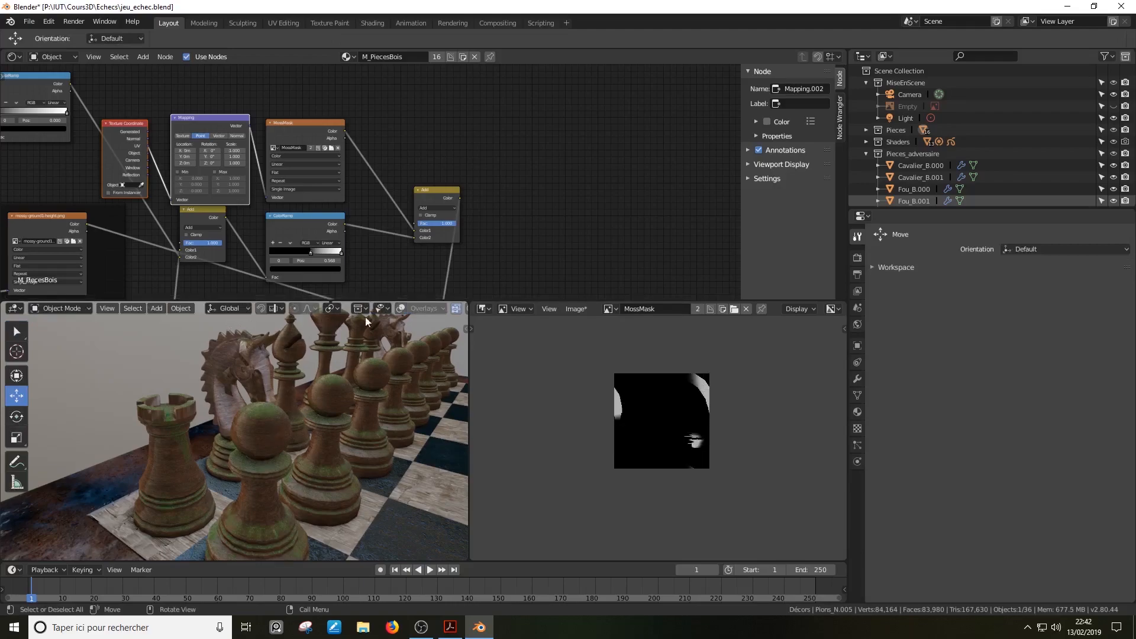
pyautogui.click(401, 308)
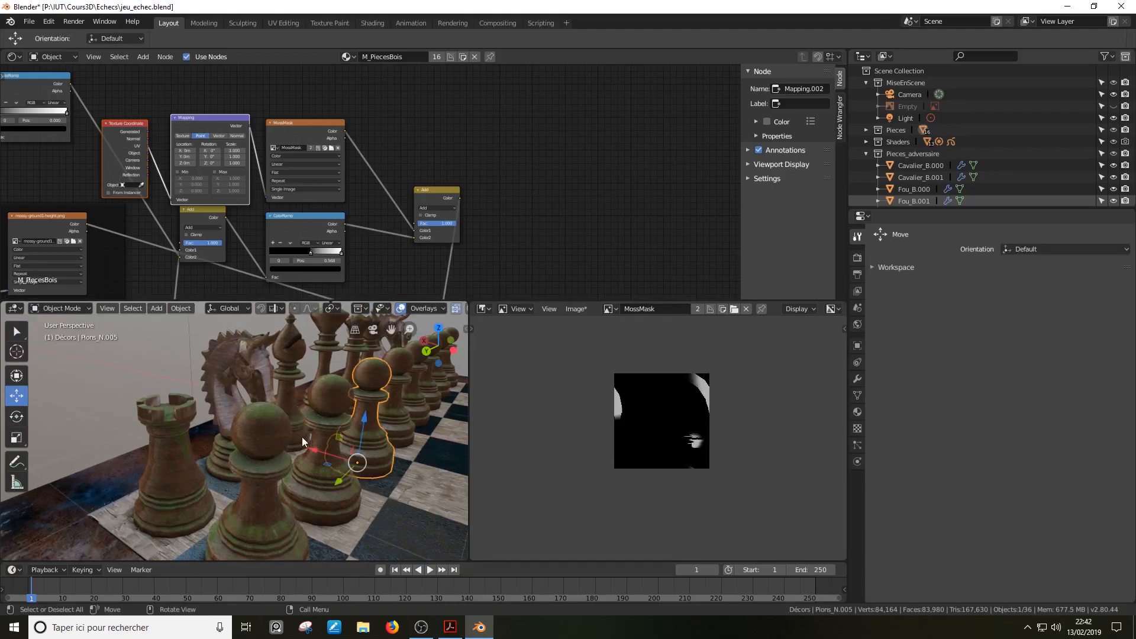
pyautogui.click(268, 437)
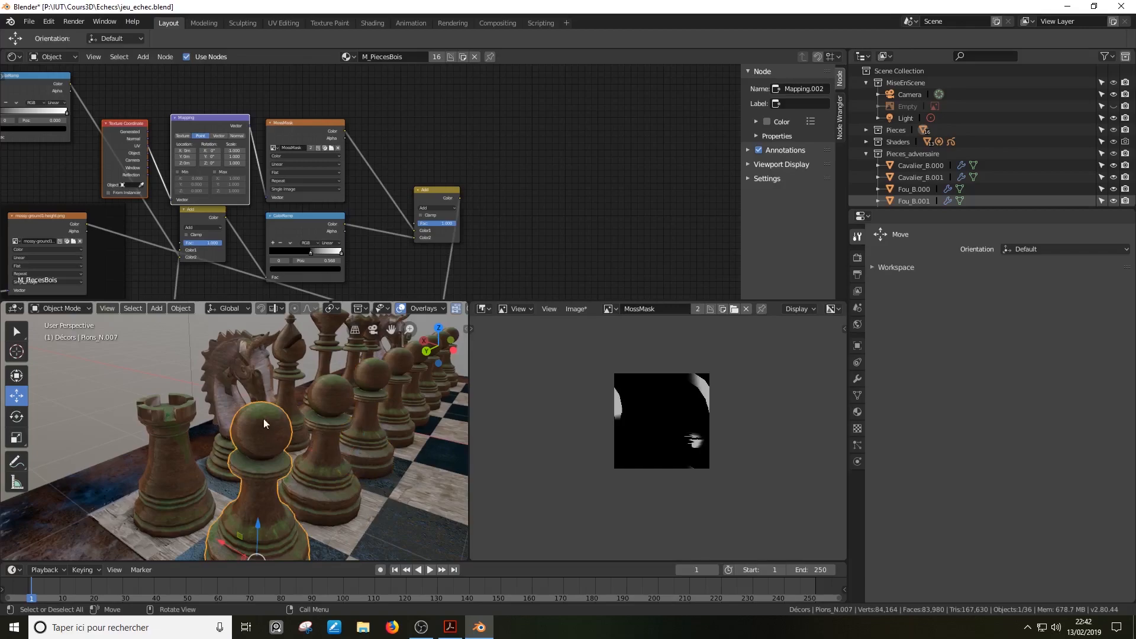
# Enter Edit Mode on the foreground pawn and display its UV layout over the MossMask image in the UV Editor
pyautogui.moveTo(246, 423); pyautogui.dragTo(302, 423, button='middle')
pyautogui.press('Tab')
pyautogui.click(483, 309)
pyautogui.click(504, 238)
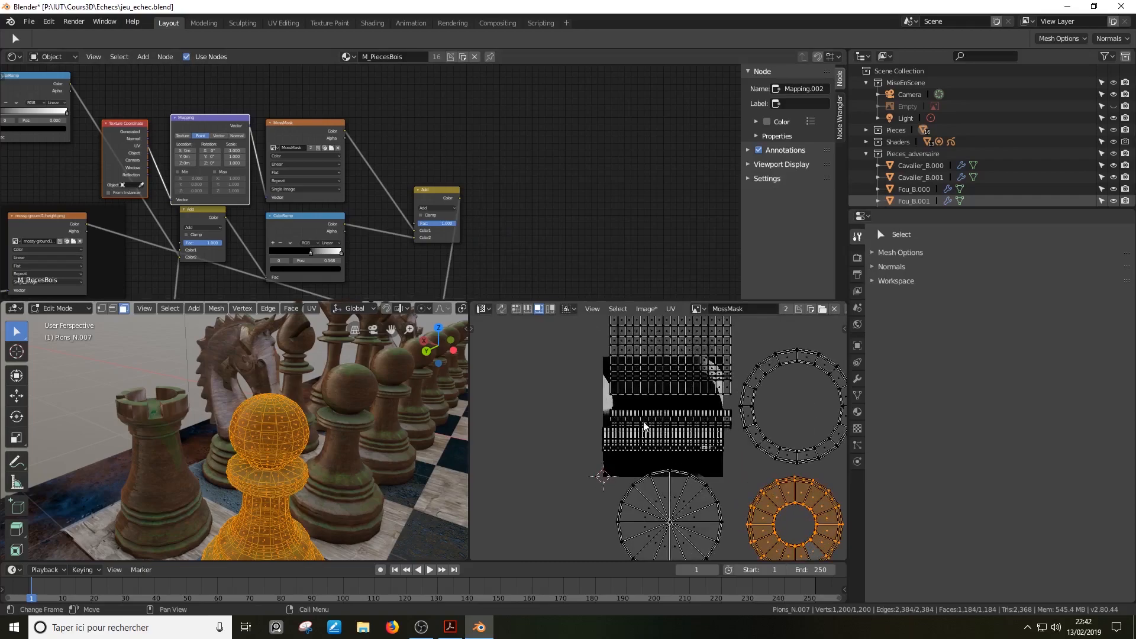
pyautogui.scroll(-2, 643, 431)
pyautogui.scroll(2, 696, 412)
pyautogui.scroll(-1, 750, 407)
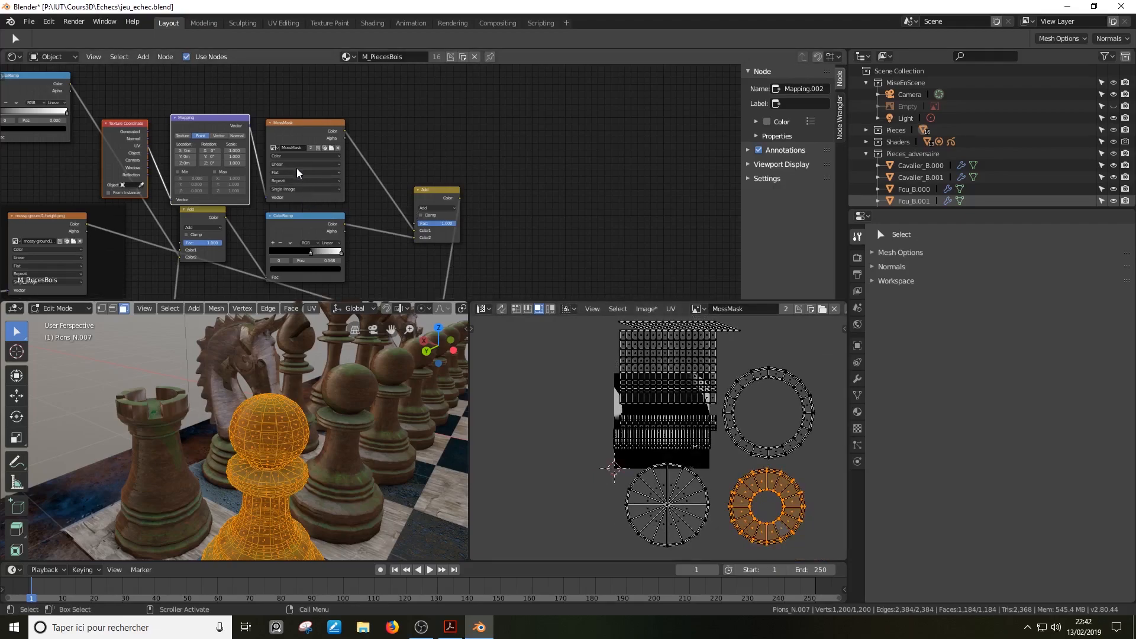
# Move the Mapping, MossMask and Texture Coordinate nodes up, clear of the Add and ColorRamp nodes
pyautogui.moveTo(301, 171); pyautogui.dragTo(473, 176, button='middle')
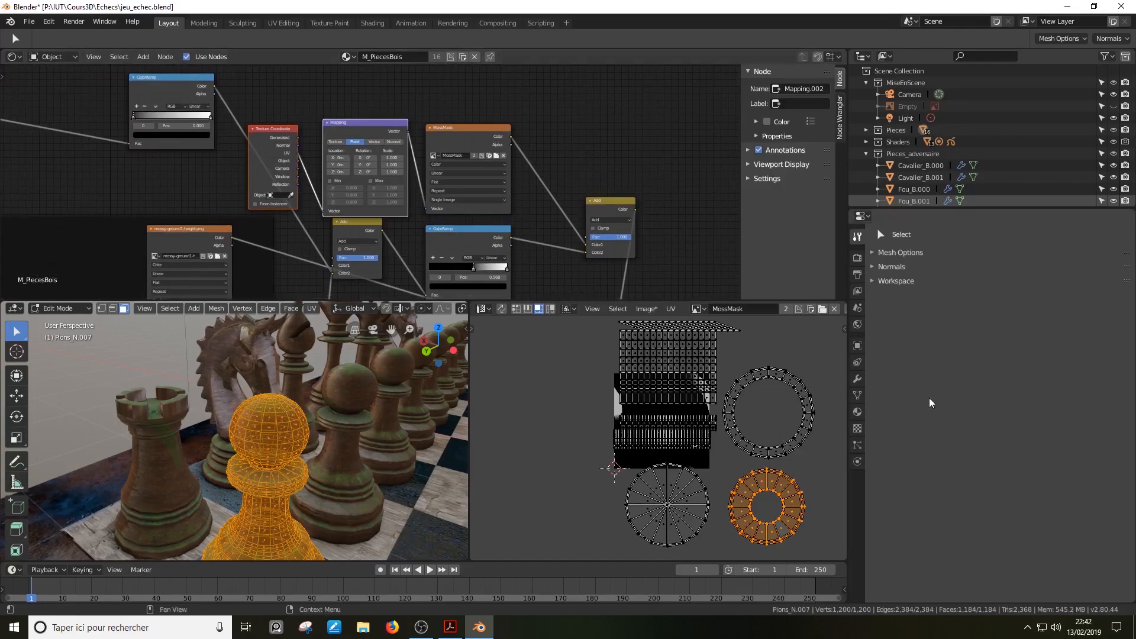
pyautogui.moveTo(357, 128); pyautogui.dragTo(370, 99)
pyautogui.moveTo(452, 141); pyautogui.dragTo(461, 109)
pyautogui.moveTo(271, 134); pyautogui.dragTo(292, 97)
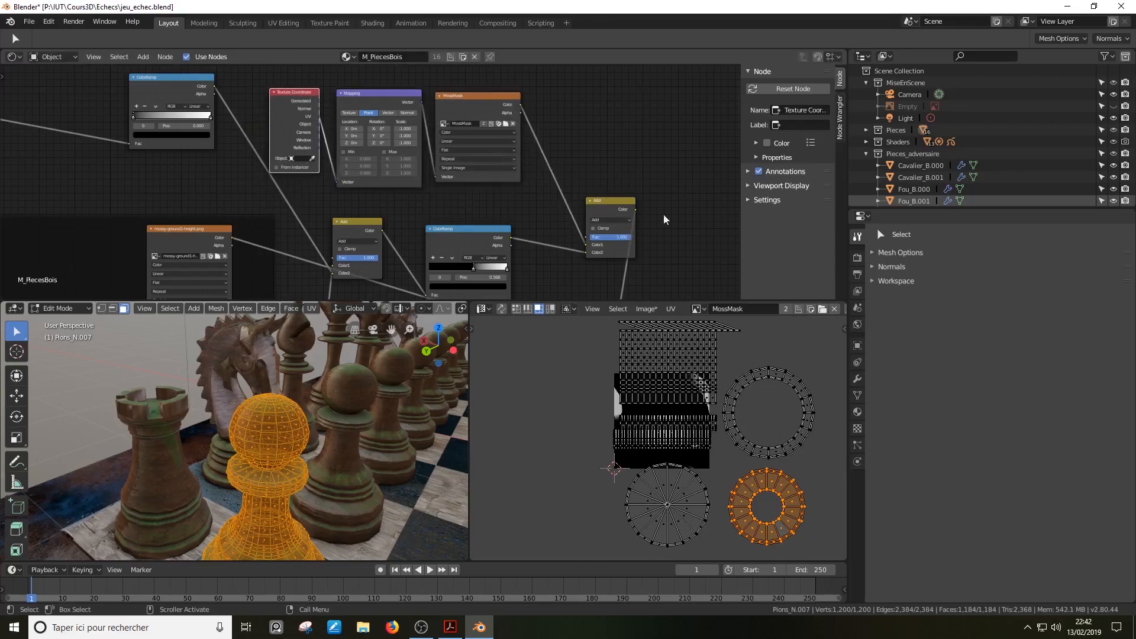
# Add a second UV map to the pawn's mesh data
pyautogui.click(858, 396)
pyautogui.click(876, 393)
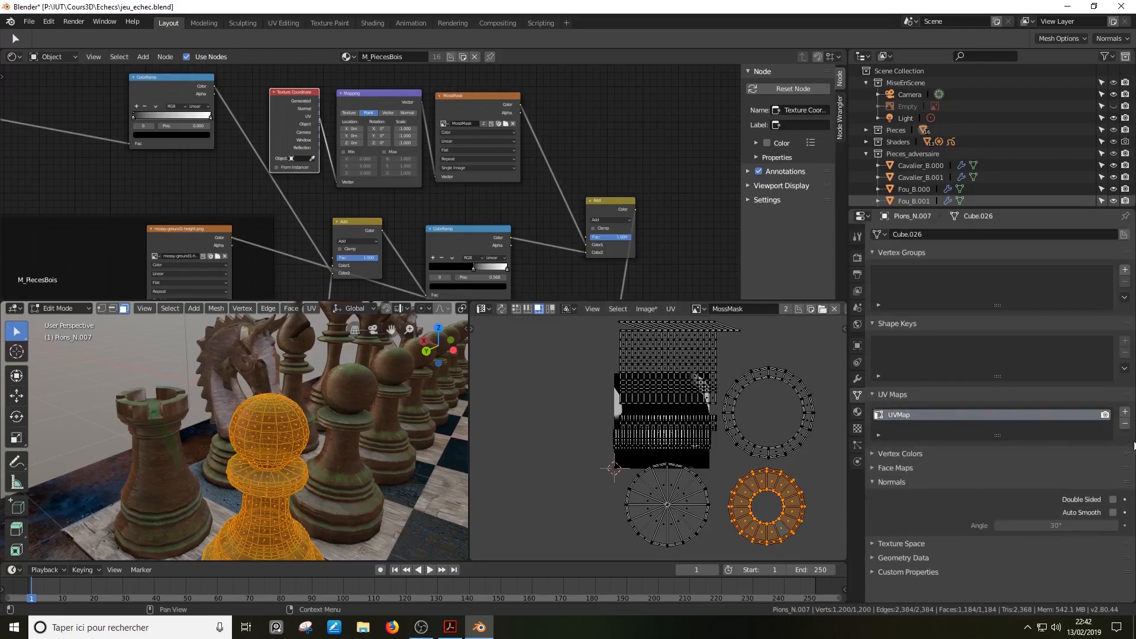
pyautogui.click(1126, 412)
pyautogui.doubleClick(897, 428)
# Replace the Texture Coordinate node with a UV Map node set to UVMap.001 and connect it to the Mapping node's Vector
pyautogui.click(298, 107)
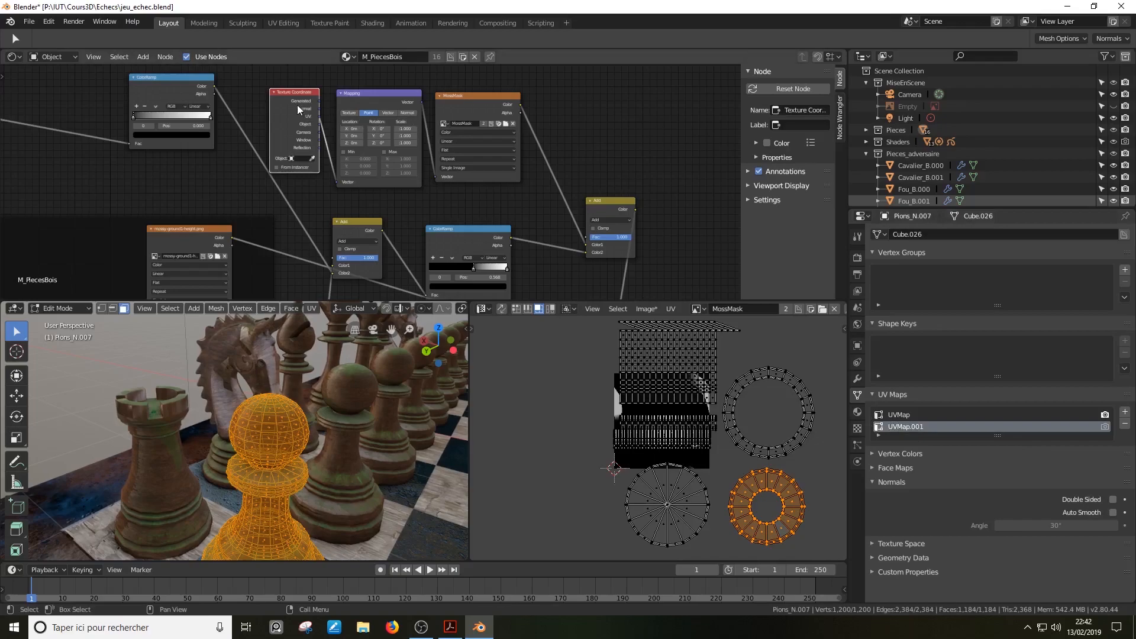
pyautogui.press('x')
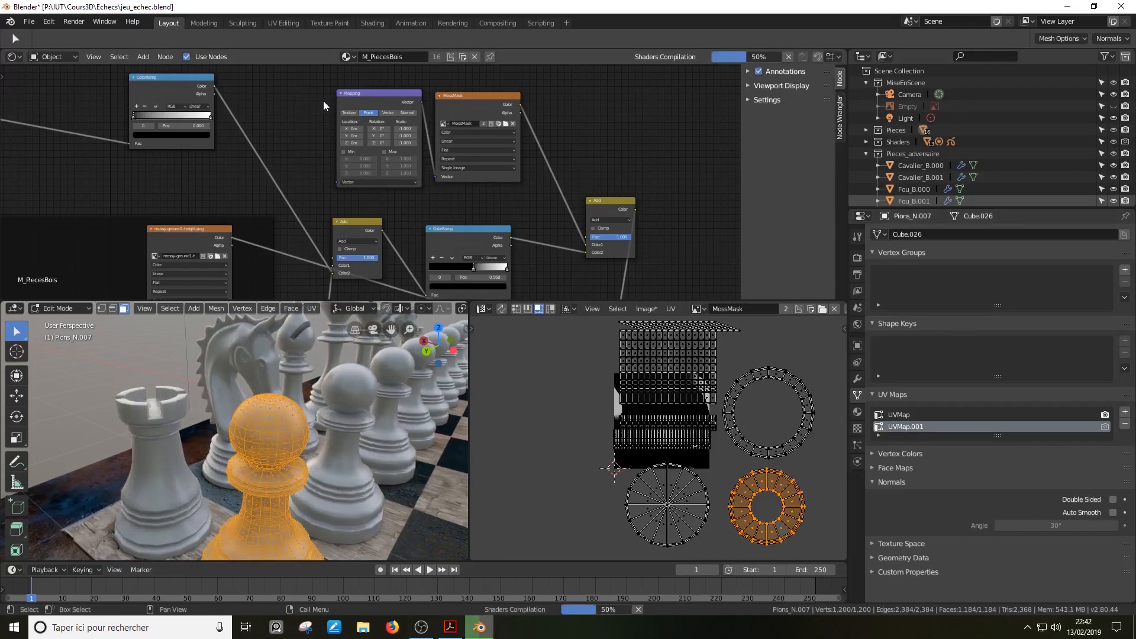
pyautogui.hotkey('shift', 'a')
pyautogui.moveTo(290, 122)
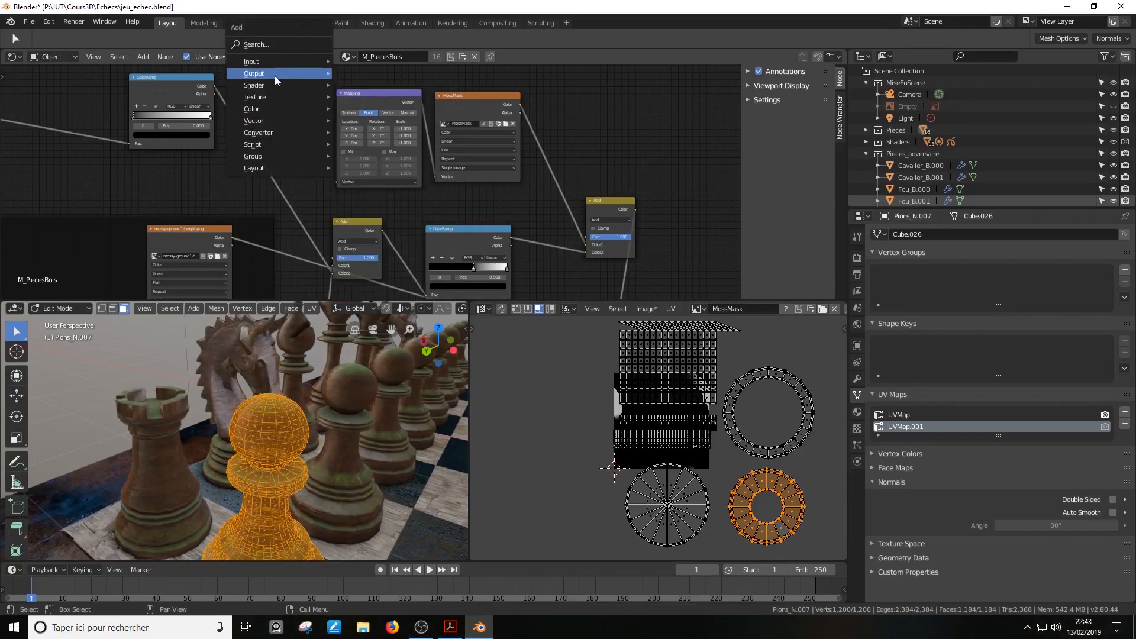
pyautogui.moveTo(275, 64)
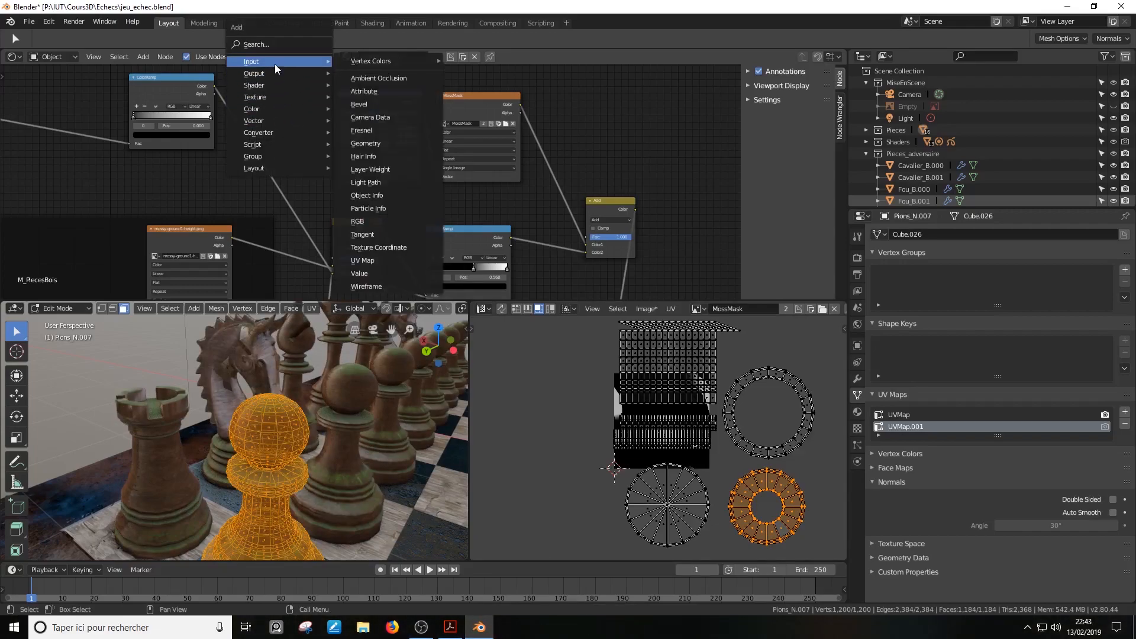
pyautogui.click(363, 261)
pyautogui.click(267, 103)
pyautogui.click(276, 135)
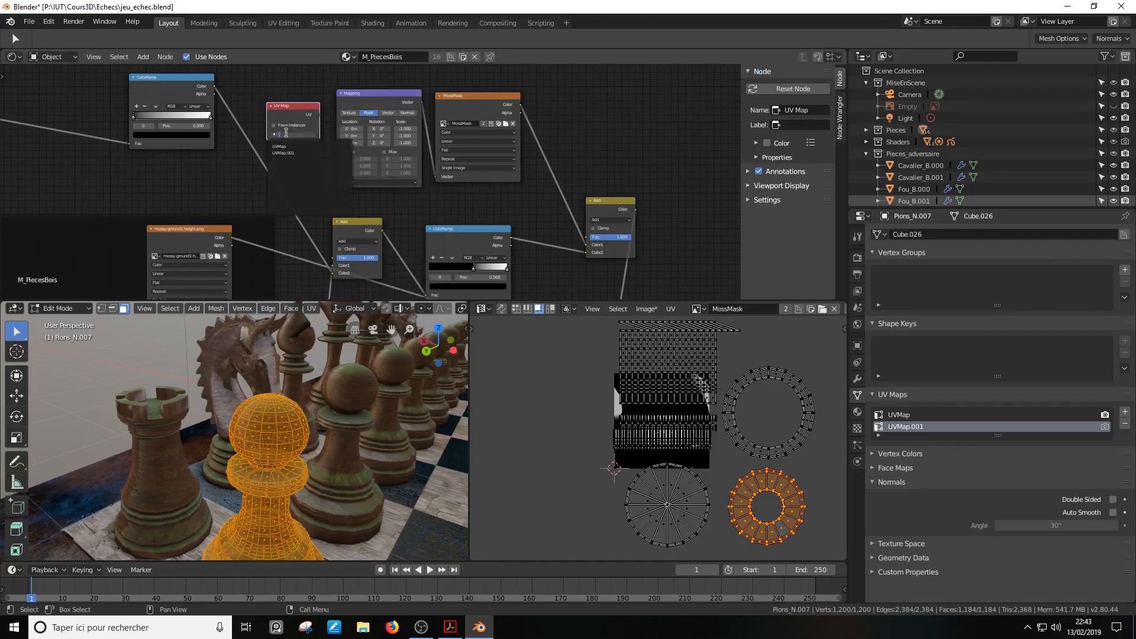
pyautogui.click(283, 152)
pyautogui.moveTo(320, 115); pyautogui.dragTo(338, 182)
# Make UVMap.001 the render map, then scale its entire layout to about 0.4 and fit it inside the MossMask image
pyautogui.click(1105, 427)
pyautogui.press('a')
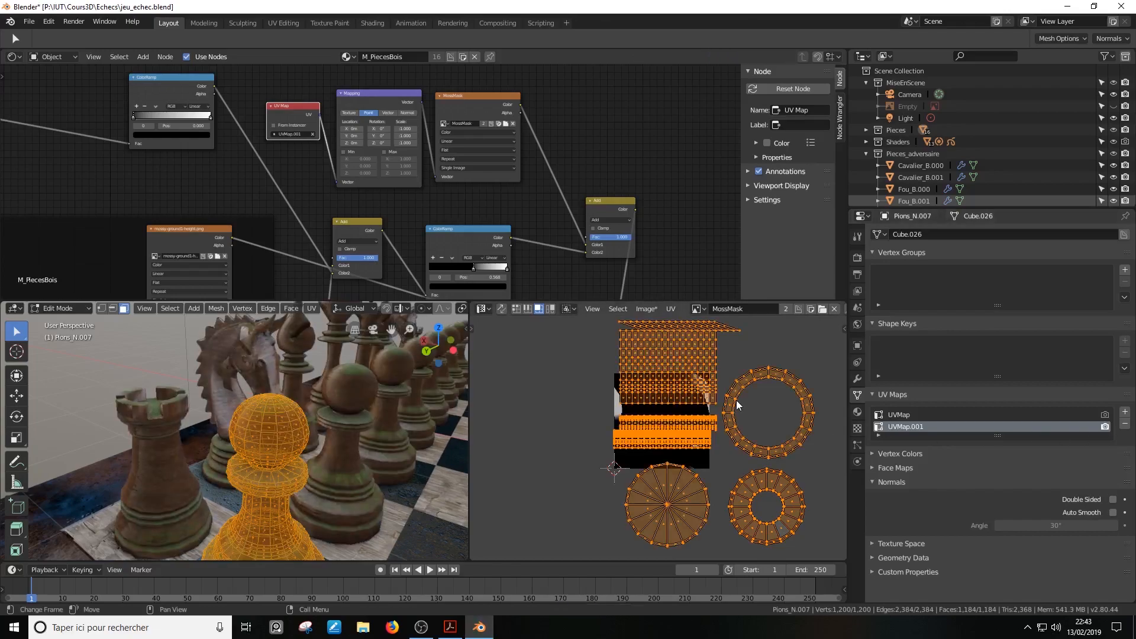
pyautogui.press('s')
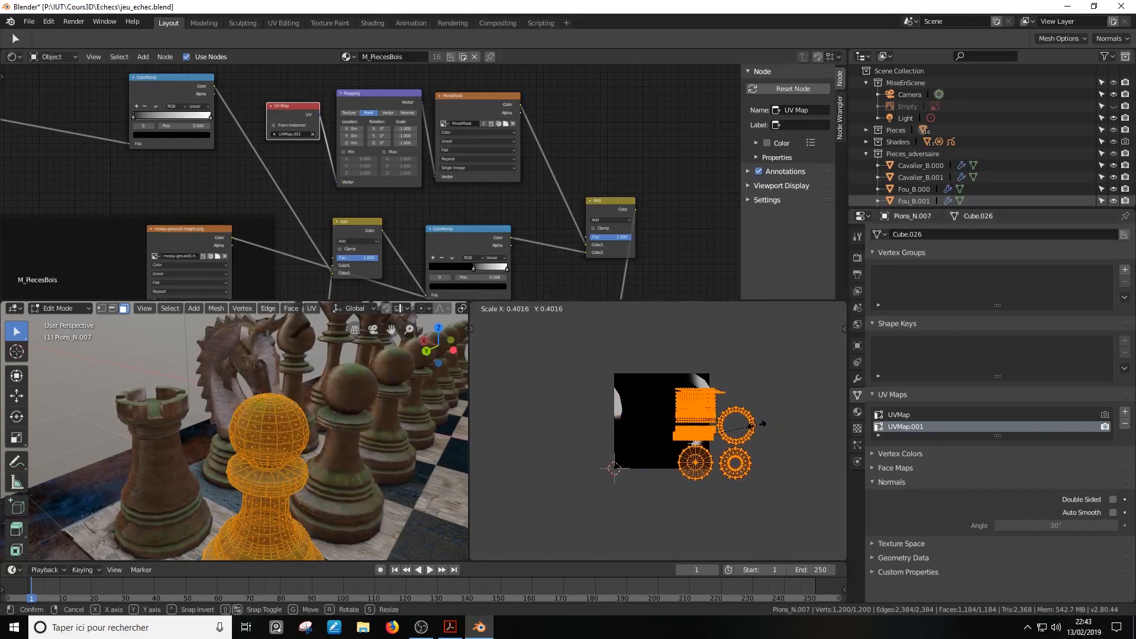
pyautogui.click(757, 428)
pyautogui.press('g')
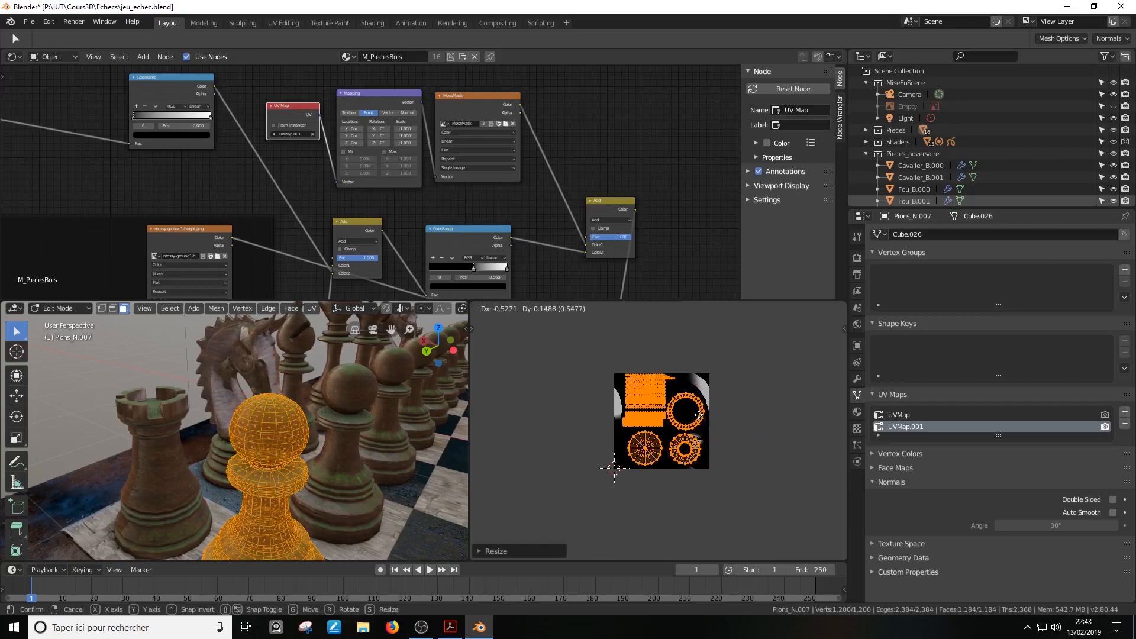
pyautogui.click(727, 410)
pyautogui.press('Tab')
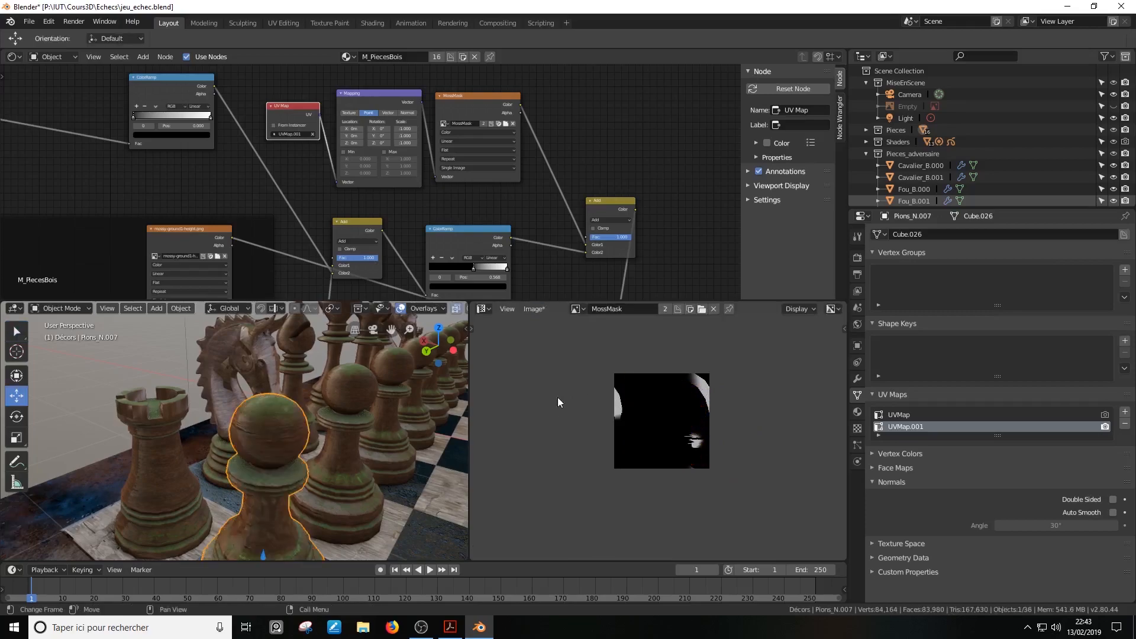
# Make the MossMask image node active and switch the foreground pawn to Texture Paint mode
pyautogui.click(458, 107)
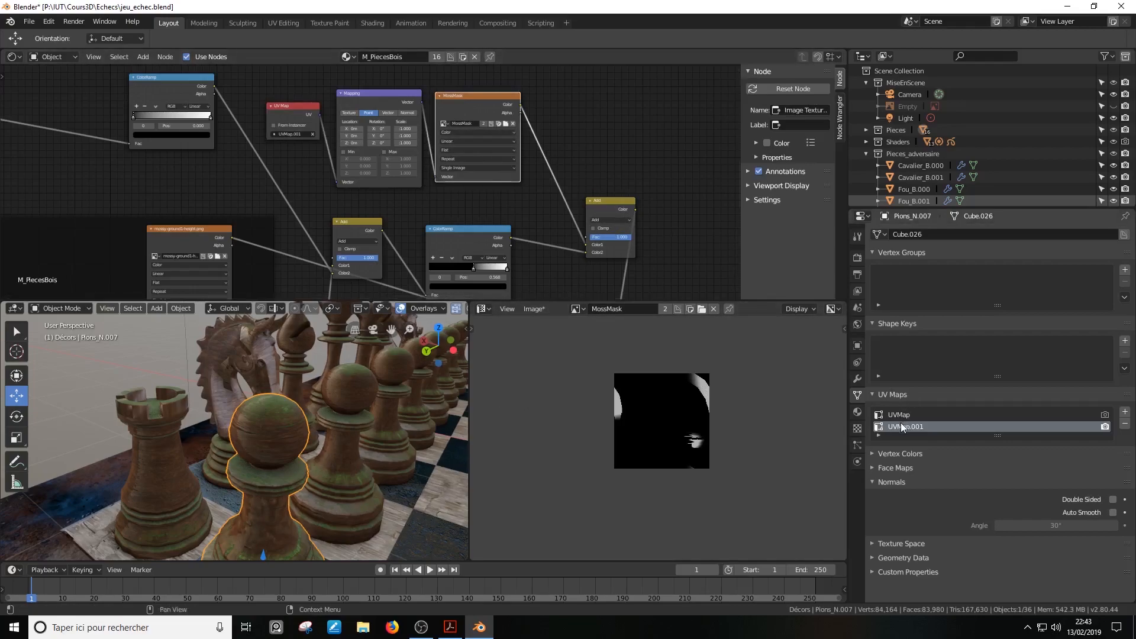
pyautogui.click(70, 308)
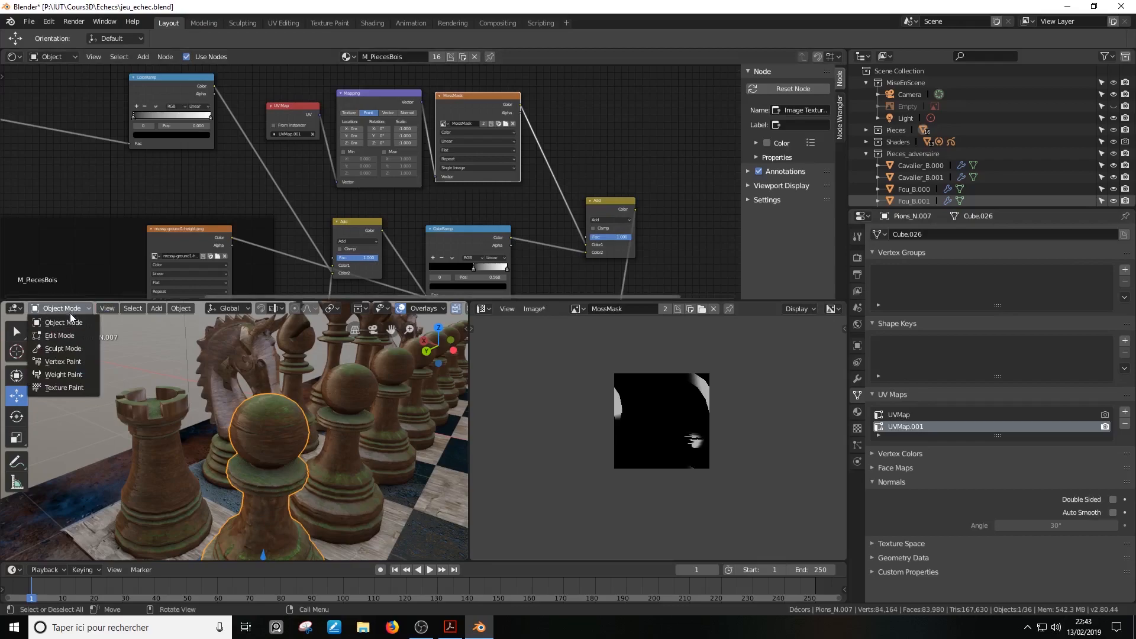
pyautogui.click(62, 388)
pyautogui.scroll(5, 300, 476)
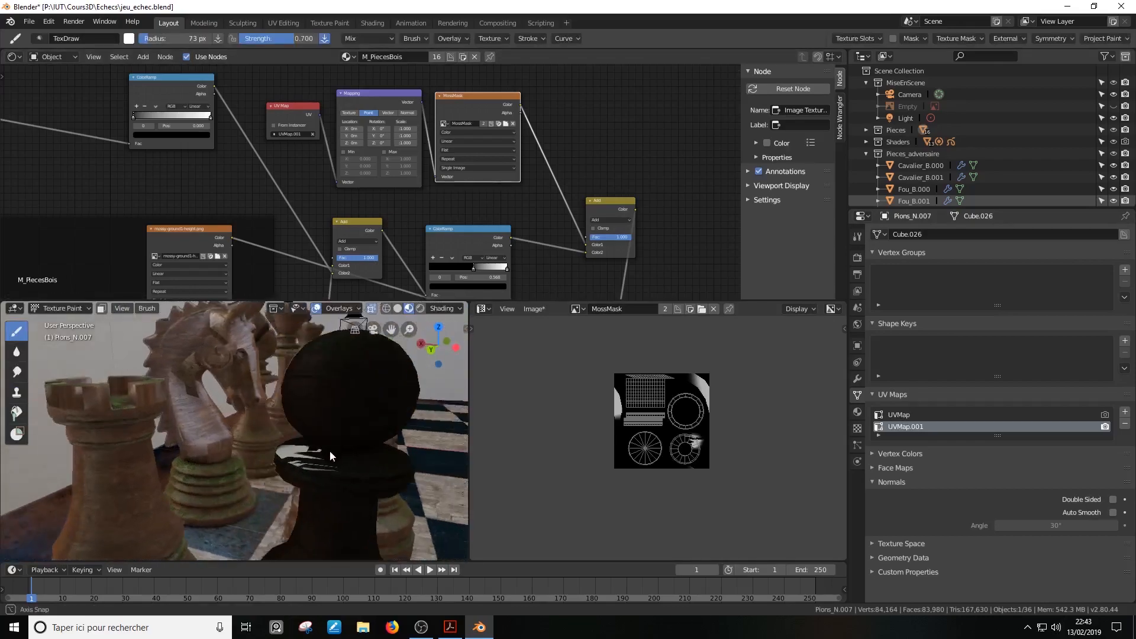
pyautogui.moveTo(389, 441); pyautogui.dragTo(283, 443, button='middle')
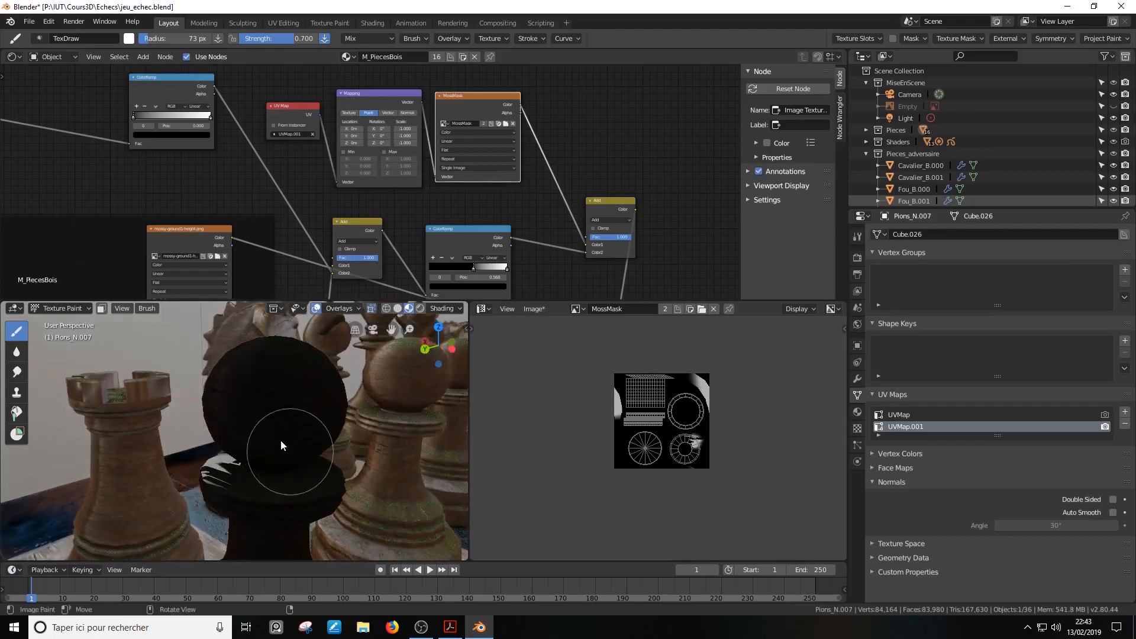
# Paint white mask patches on the pawn's head, neck and base, plus a ring with a dark centre on its body
pyautogui.moveTo(279, 401)
pyautogui.mouseDown()
pyautogui.moveTo(268, 384)
pyautogui.moveTo(307, 405)
pyautogui.mouseUp()
pyautogui.moveTo(298, 383)
pyautogui.mouseDown()
pyautogui.moveTo(297, 401)
pyautogui.moveTo(331, 437)
pyautogui.mouseUp()
pyautogui.moveTo(332, 437)
pyautogui.mouseDown(button='middle')
pyautogui.moveTo(325, 327)
pyautogui.moveTo(282, 445)
pyautogui.mouseUp(button='middle')
pyautogui.moveTo(282, 440)
pyautogui.mouseDown()
pyautogui.moveTo(272, 442)
pyautogui.moveTo(284, 427)
pyautogui.mouseUp()
pyautogui.keyDown('shift'); pyautogui.moveTo(328, 538); pyautogui.dragTo(328, 467, button='middle'); pyautogui.keyUp('shift')
pyautogui.moveTo(228, 348); pyautogui.dragTo(285, 349)
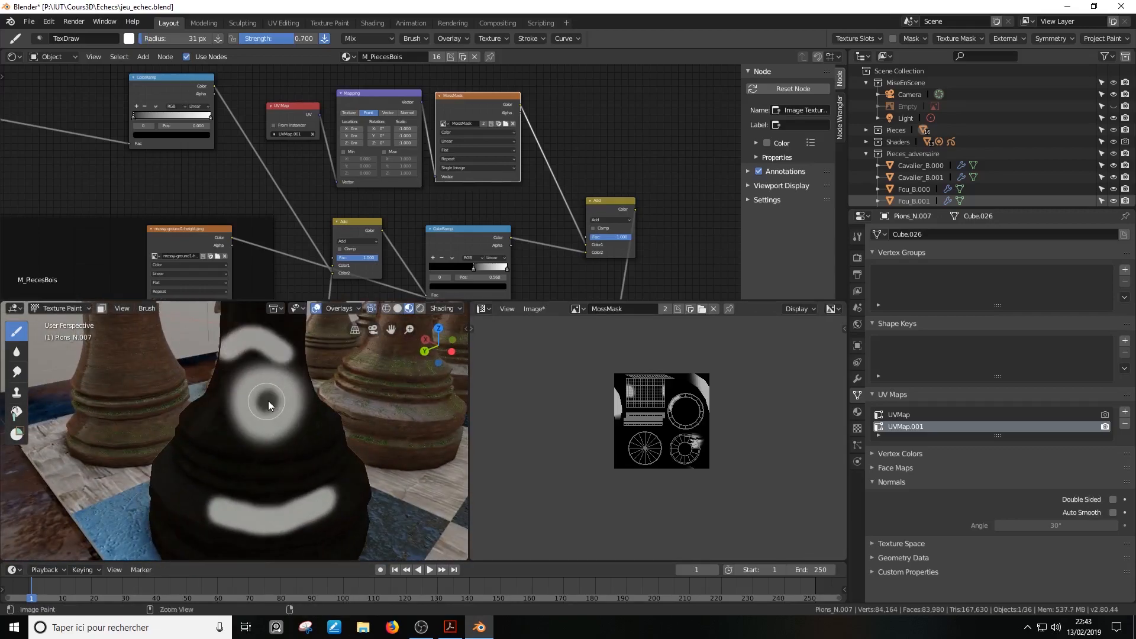
pyautogui.keyDown('ctrl'); pyautogui.click(268, 400); pyautogui.keyUp('ctrl')
pyautogui.moveTo(208, 498); pyautogui.dragTo(319, 486)
# Return the pawn to Object Mode and inspect the moss on its painted areas up close
pyautogui.keyDown('shift'); pyautogui.moveTo(340, 397); pyautogui.dragTo(314, 452, button='middle'); pyautogui.keyUp('shift')
pyautogui.scroll(-2, 314, 451)
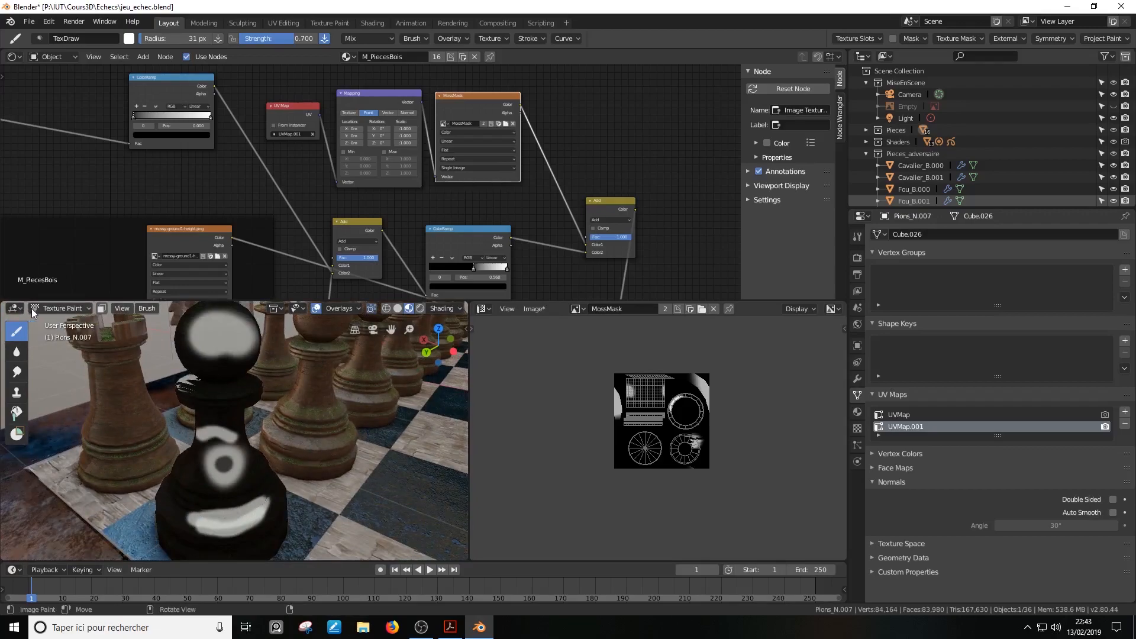
pyautogui.click(41, 310)
pyautogui.click(51, 322)
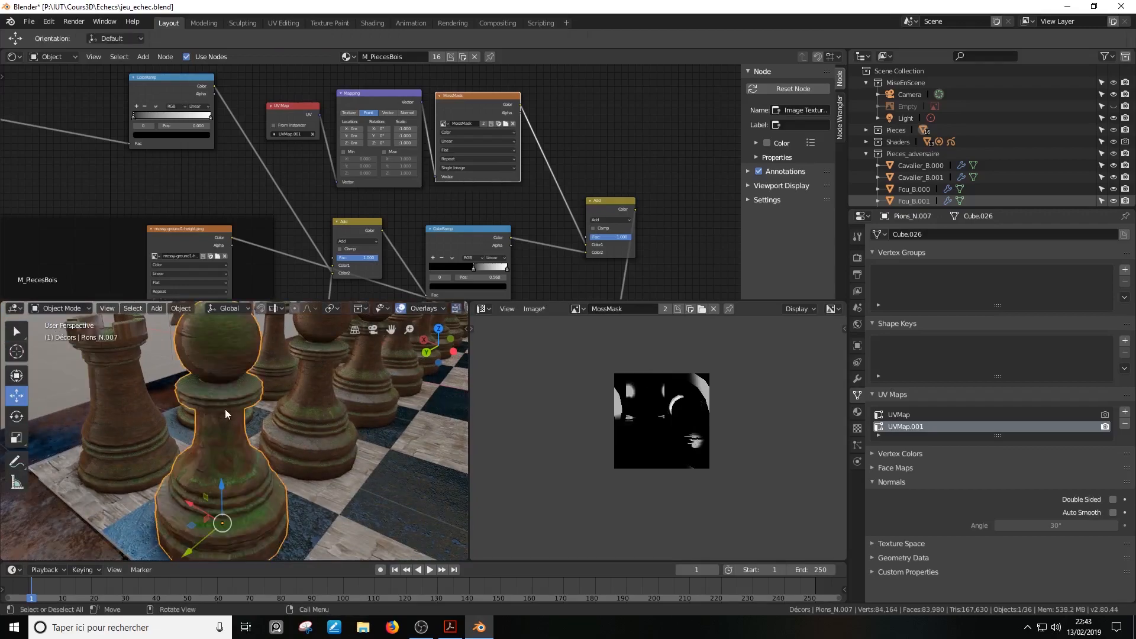
pyautogui.scroll(3, 258, 449)
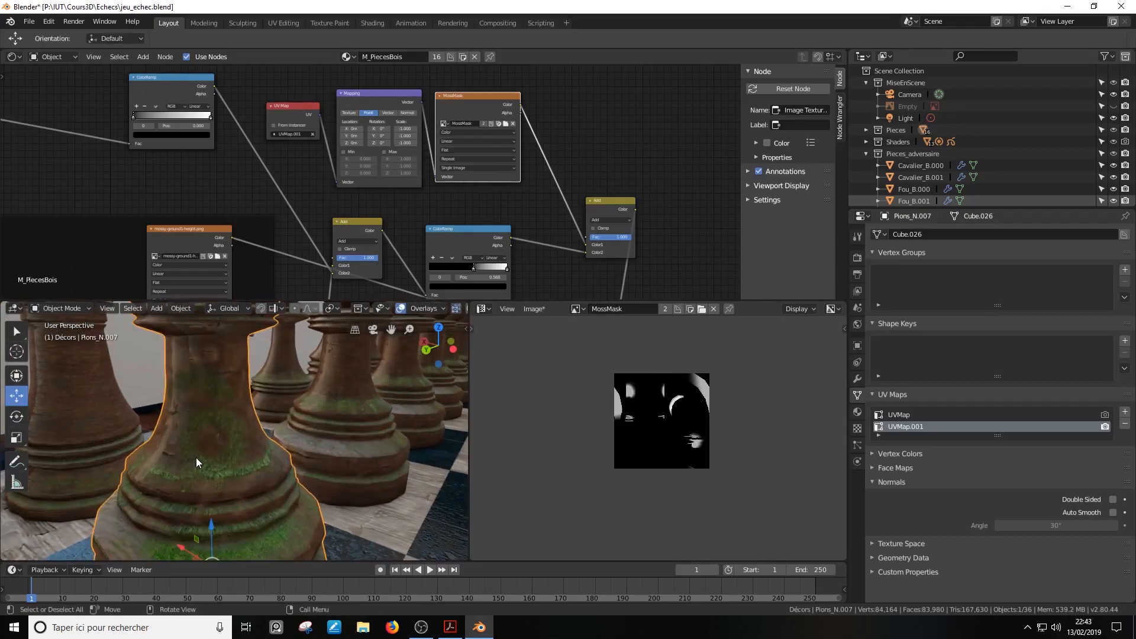